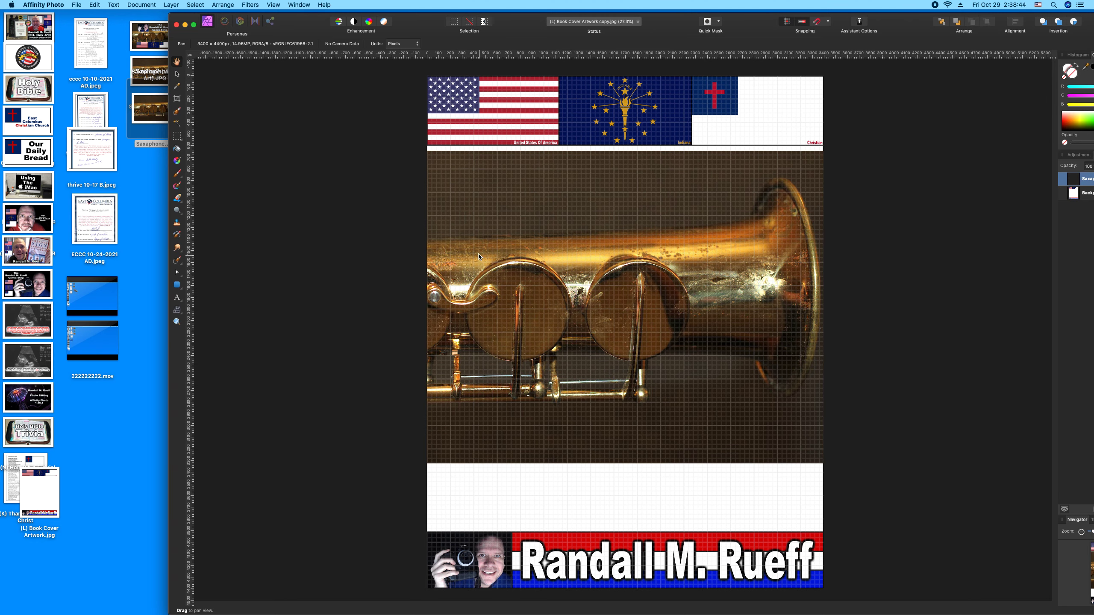
Enlarge the placed saxophone image and position it to fill the white area between the flags and the name banner.
{"action": "left_click_drag", "start_coordinate": [330, 19], "coordinate": [165, 19]}
{"action": "left_click", "coordinate": [12, 75]}
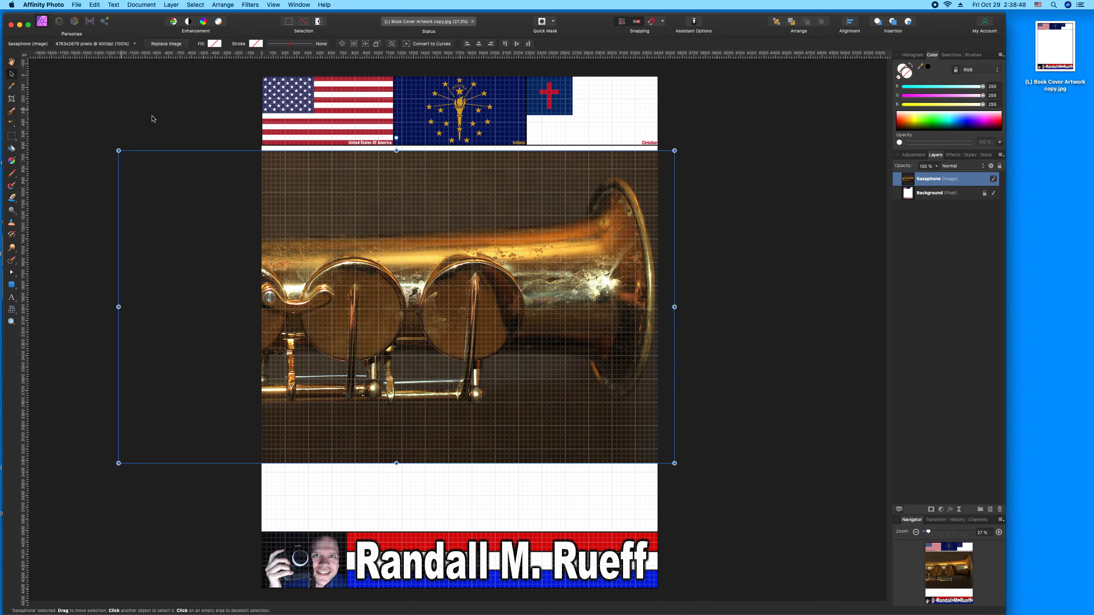
{"action": "left_click_drag", "start_coordinate": [334, 193], "coordinate": [321, 259]}
{"action": "left_click_drag", "start_coordinate": [109, 219], "coordinate": [97, 106]}
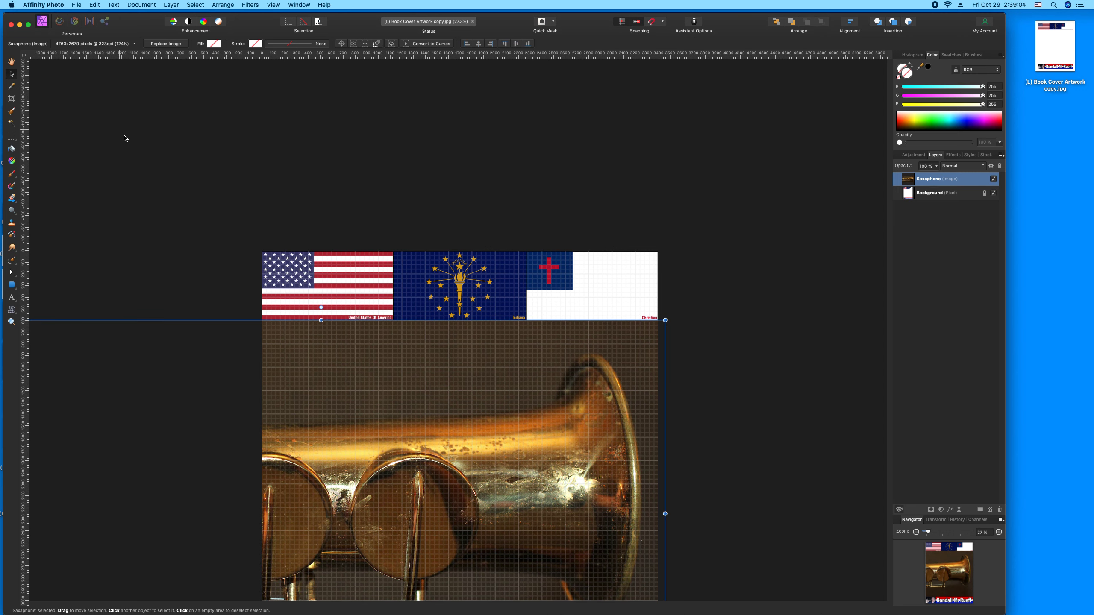
{"action": "double_click", "coordinate": [12, 63]}
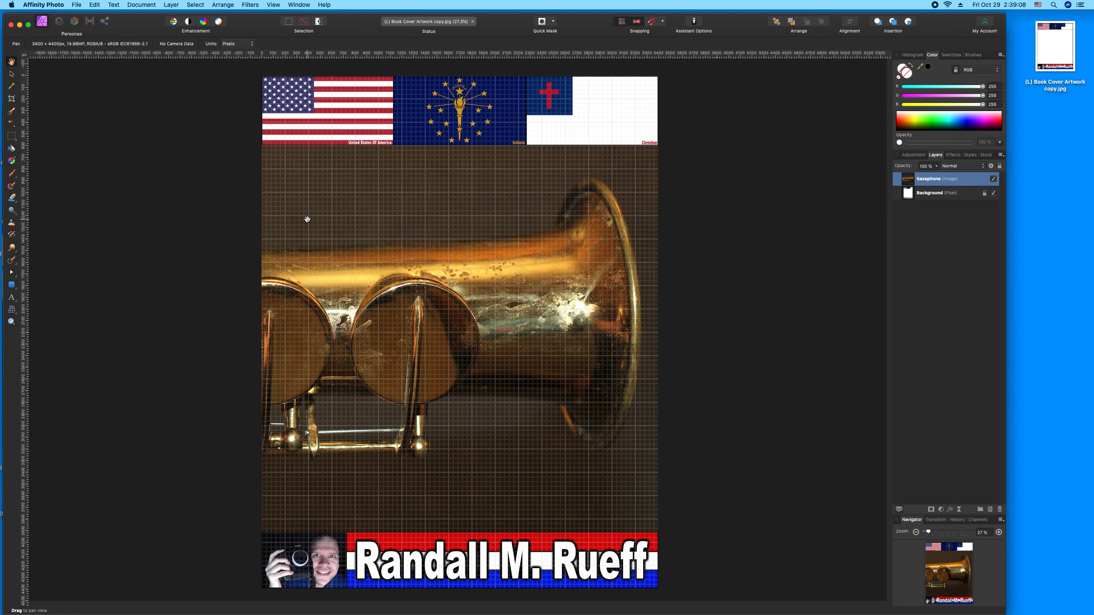
Delete the saxophone image from the cover and open Saxaphone.JPG from the desktop in Preview.
{"action": "left_click", "coordinate": [12, 75]}
{"action": "key", "text": "Delete"}
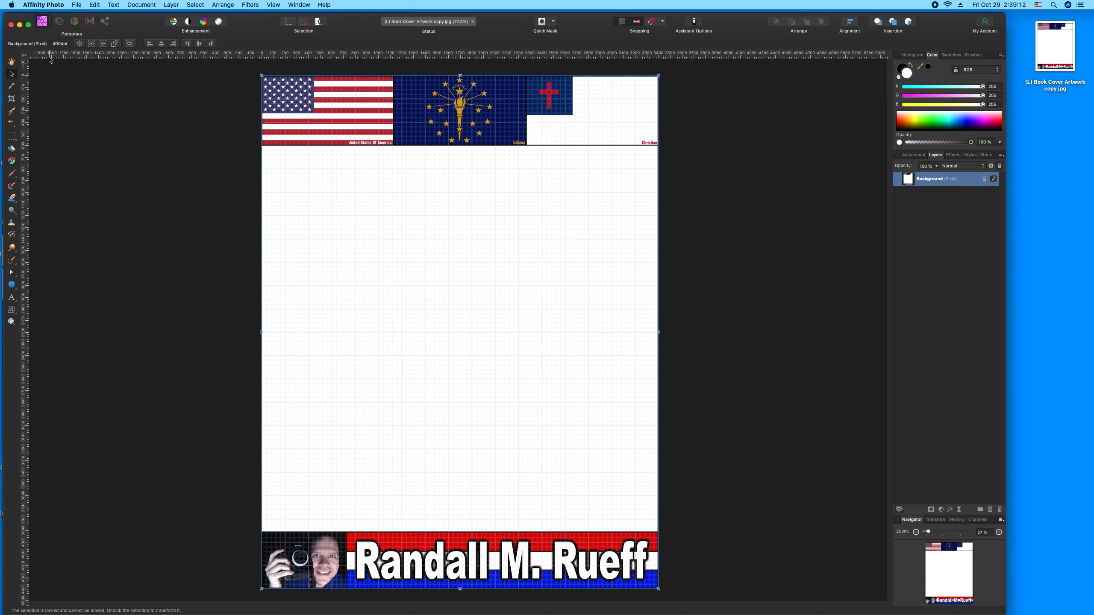
{"action": "left_click_drag", "start_coordinate": [138, 22], "coordinate": [310, 51]}
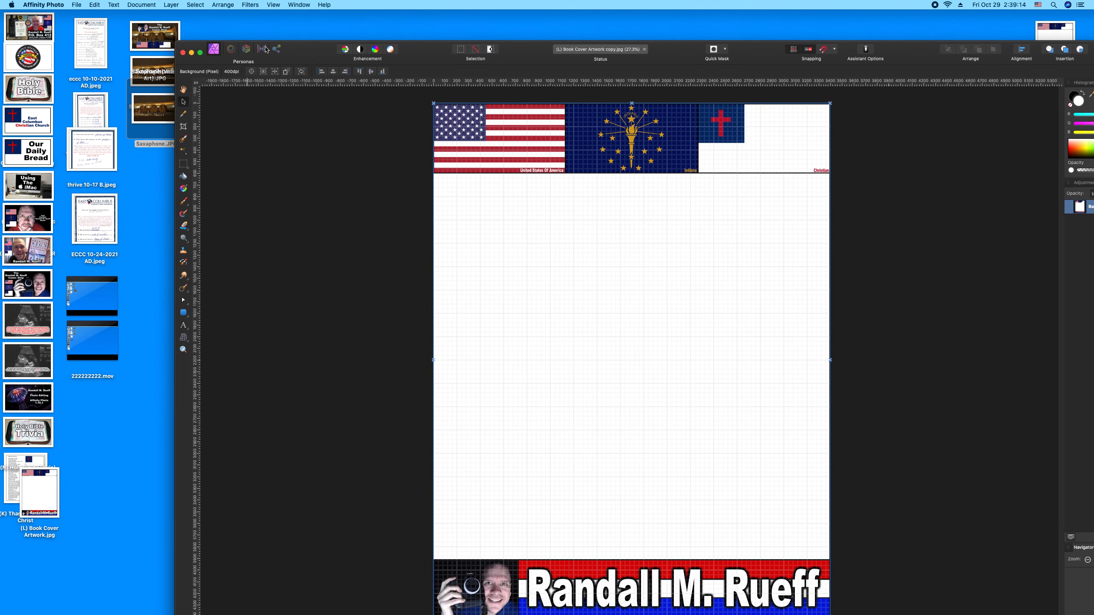
{"action": "left_click", "coordinate": [157, 111]}
{"action": "double_click", "coordinate": [157, 110]}
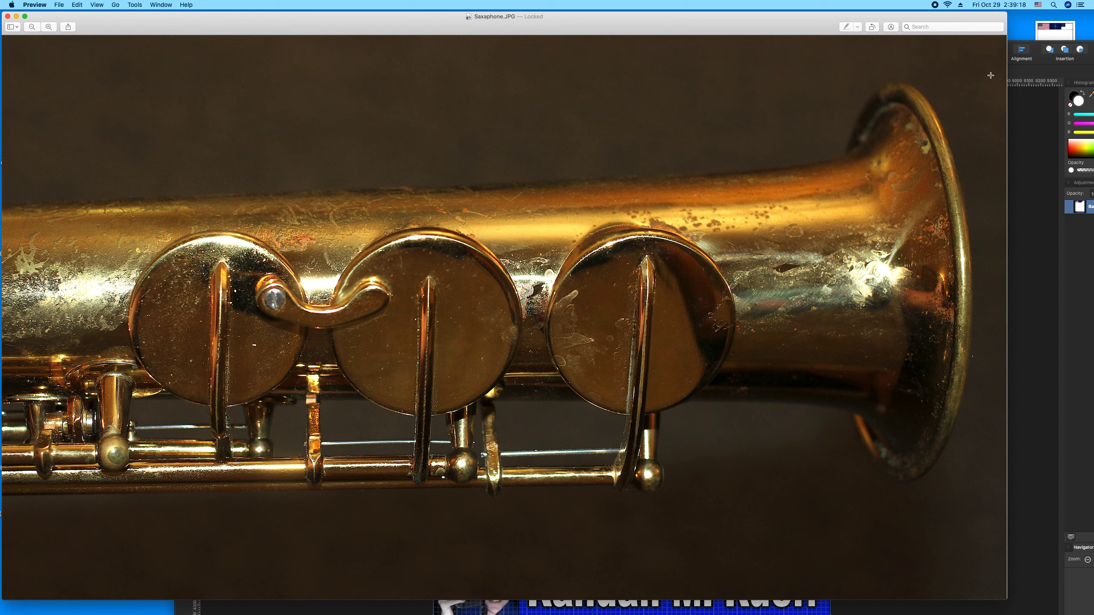
Copy a full-width area of the photo without its upper and lower bands, then paste it into the Affinity Photo cover.
{"action": "left_click_drag", "start_coordinate": [1001, 65], "coordinate": [4, 509]}
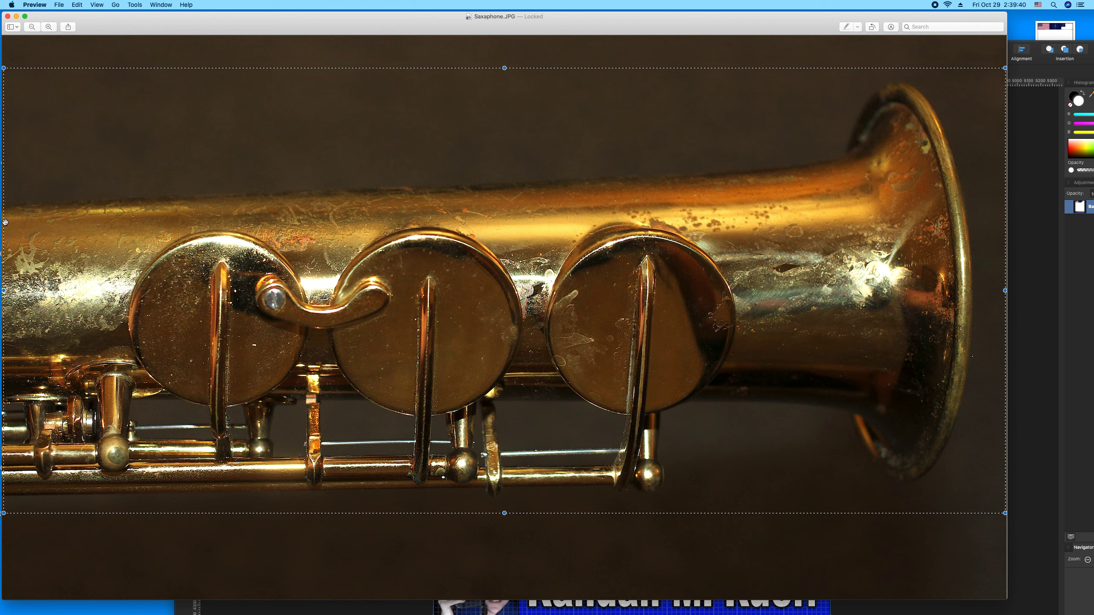
{"action": "left_click", "coordinate": [8, 16]}
{"action": "left_click_drag", "start_coordinate": [413, 53], "coordinate": [242, 24]}
{"action": "key", "text": "super+v"}
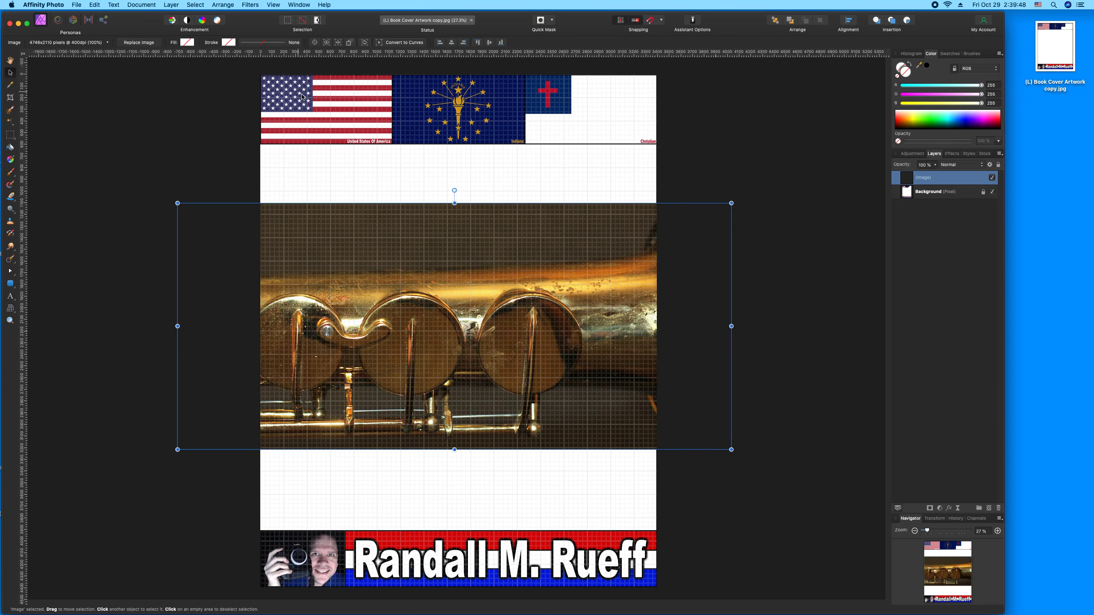
Enlarge the pasted saxophone image to about 157% and position it above the name banner with the bell inside the page.
{"action": "left_click_drag", "start_coordinate": [178, 203], "coordinate": [330, 270]}
{"action": "left_click_drag", "start_coordinate": [413, 297], "coordinate": [338, 378]}
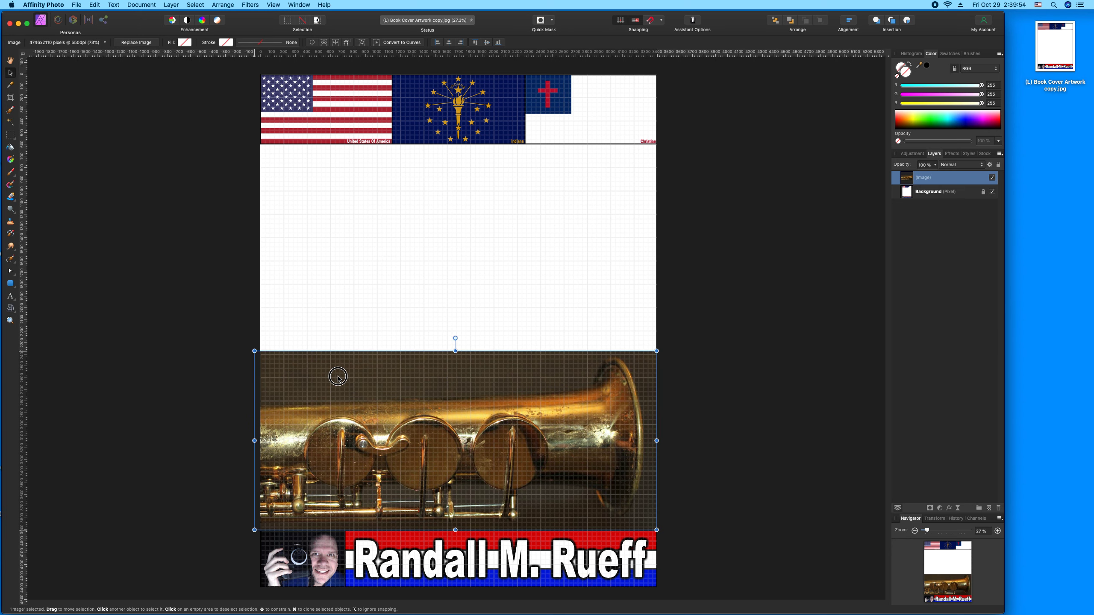
{"action": "left_click_drag", "start_coordinate": [254, 350], "coordinate": [53, 176]}
{"action": "left_click_drag", "start_coordinate": [655, 249], "coordinate": [779, 195]}
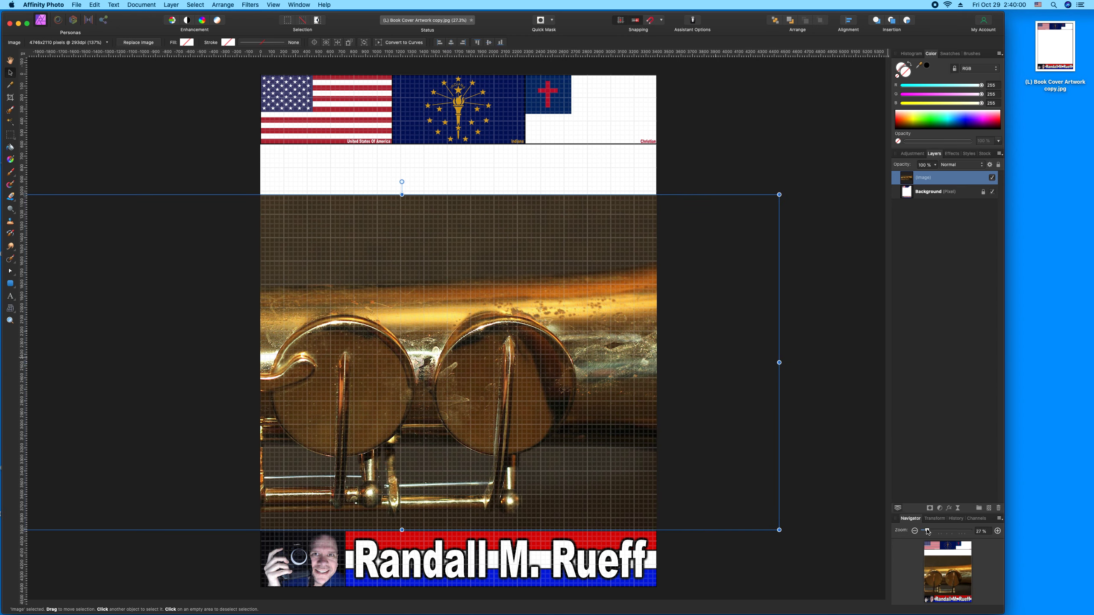
{"action": "left_click_drag", "start_coordinate": [927, 532], "coordinate": [924, 532]}
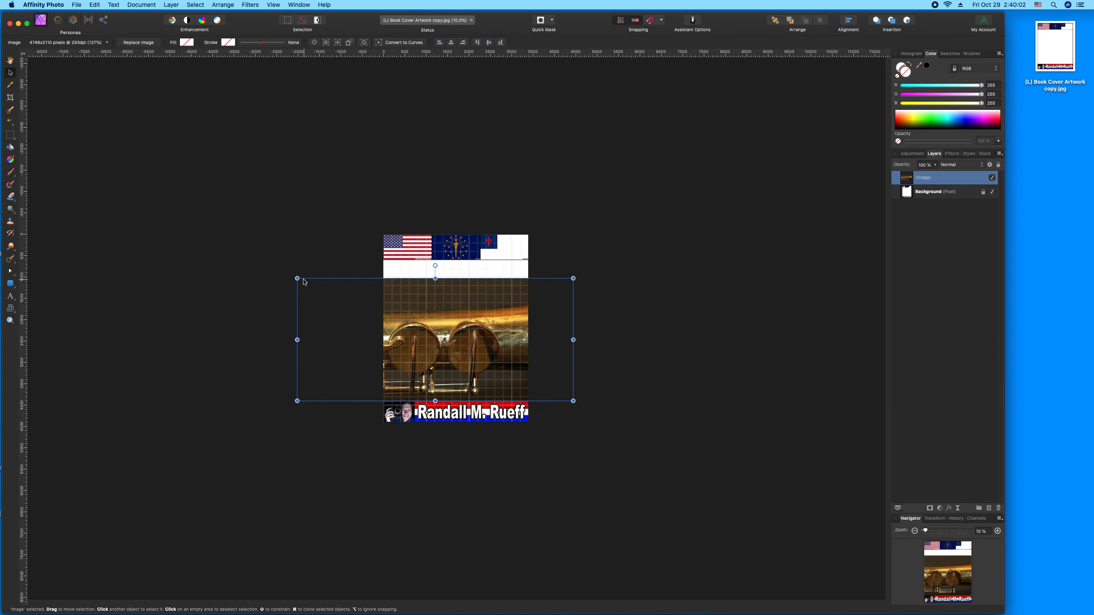
{"action": "left_click_drag", "start_coordinate": [297, 278], "coordinate": [256, 262]}
{"action": "left_click_drag", "start_coordinate": [476, 284], "coordinate": [434, 284]}
{"action": "left_click_drag", "start_coordinate": [926, 531], "coordinate": [928, 531]}
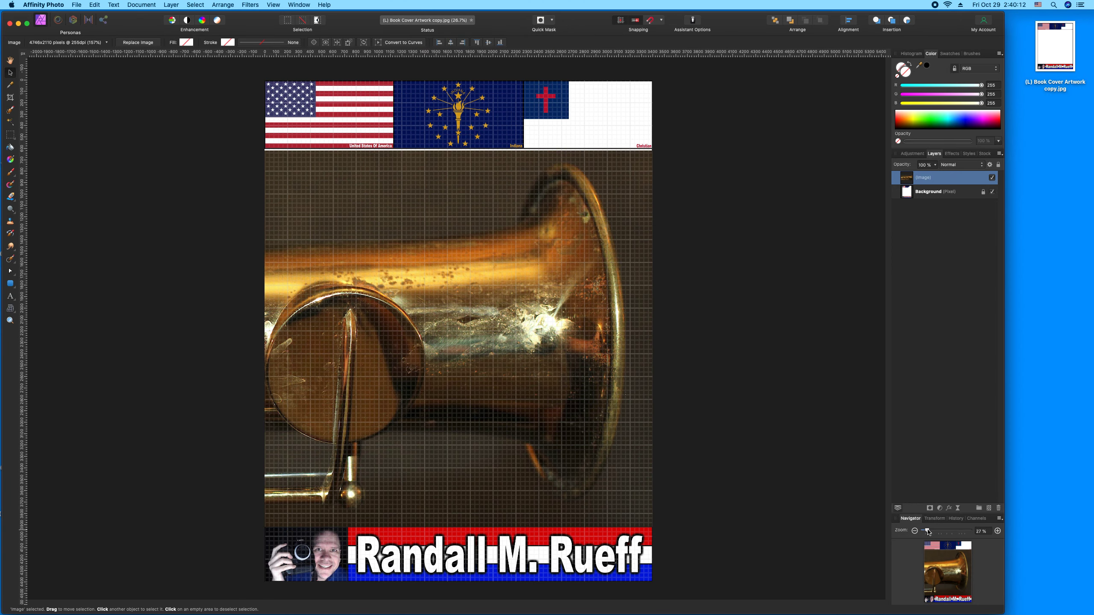
Enlarge the saxophone image slightly to close the gap below the flags and shift it right, bringing the bell near the page edge.
{"action": "left_click", "coordinate": [10, 60]}
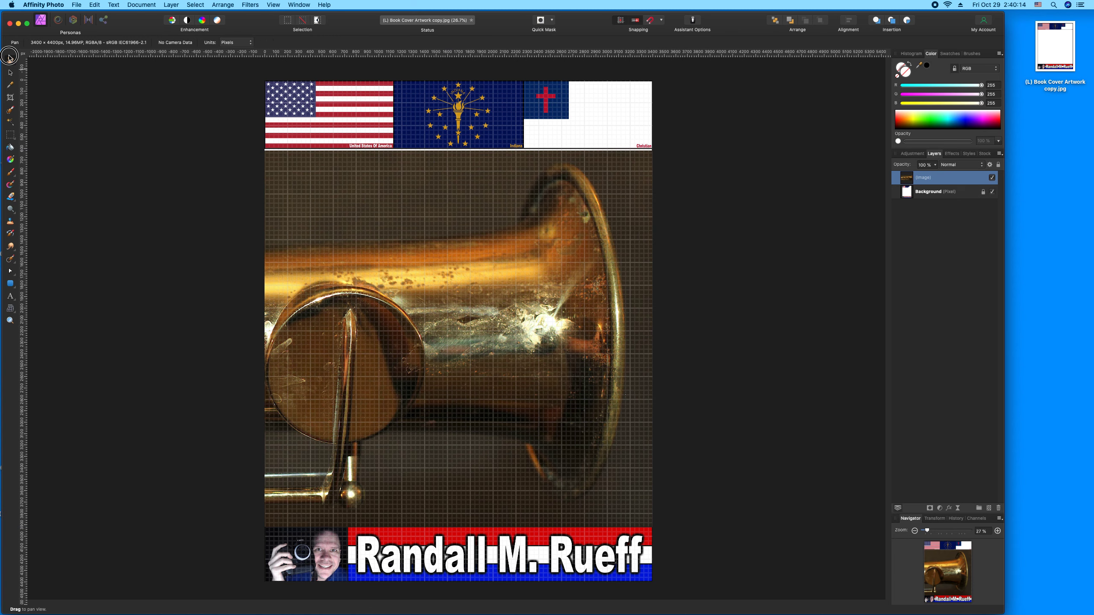
{"action": "key", "text": "super+0"}
{"action": "left_click", "coordinate": [10, 72]}
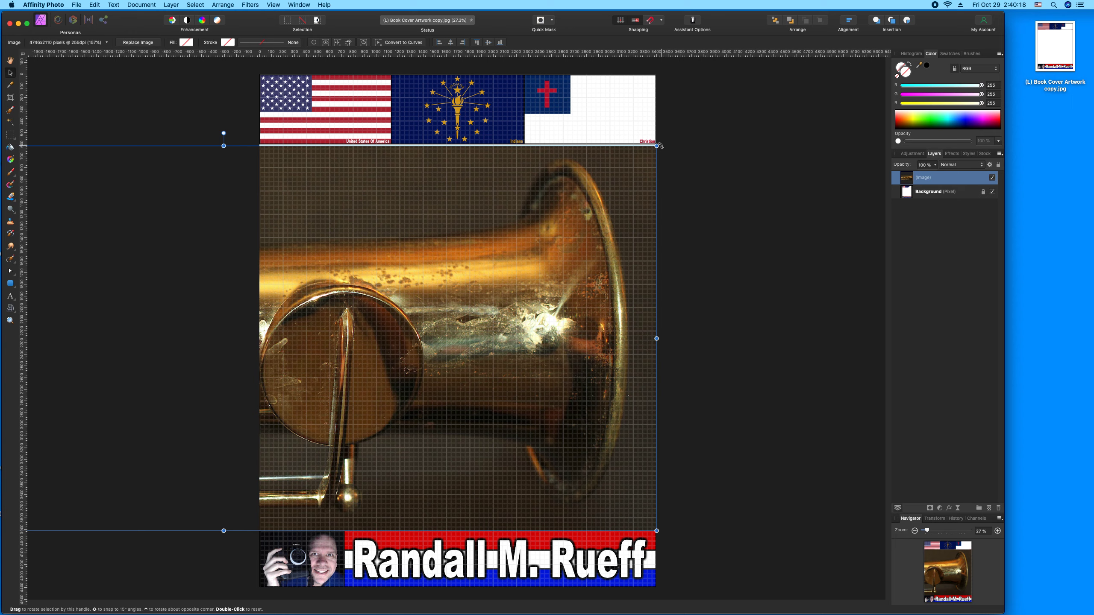
{"action": "left_click_drag", "start_coordinate": [656, 146], "coordinate": [659, 144]}
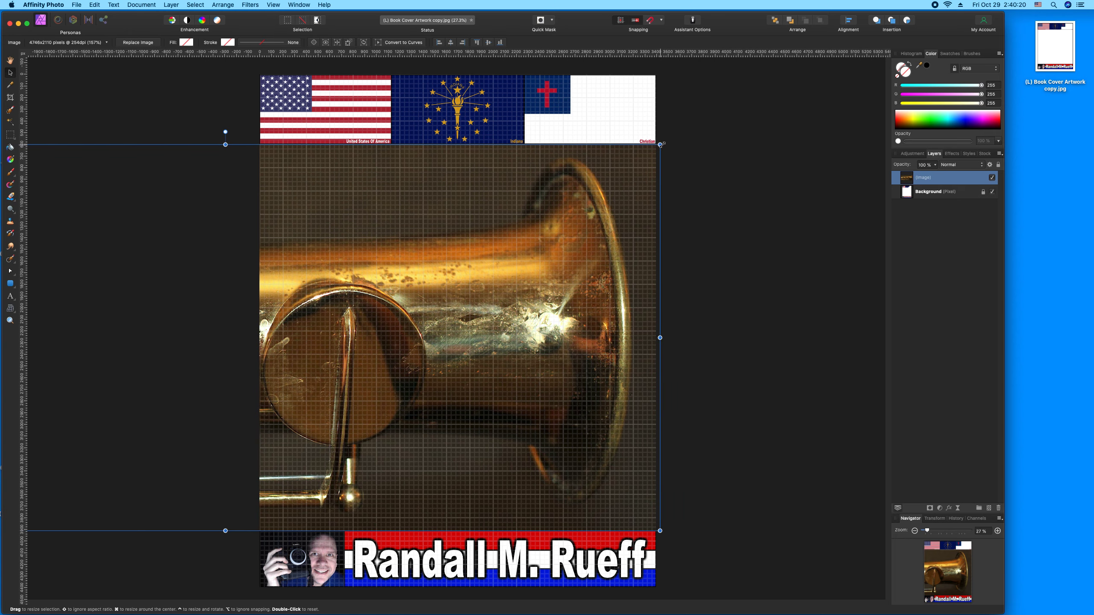
{"action": "left_click_drag", "start_coordinate": [659, 530], "coordinate": [670, 531]}
{"action": "left_click_drag", "start_coordinate": [625, 476], "coordinate": [631, 475]}
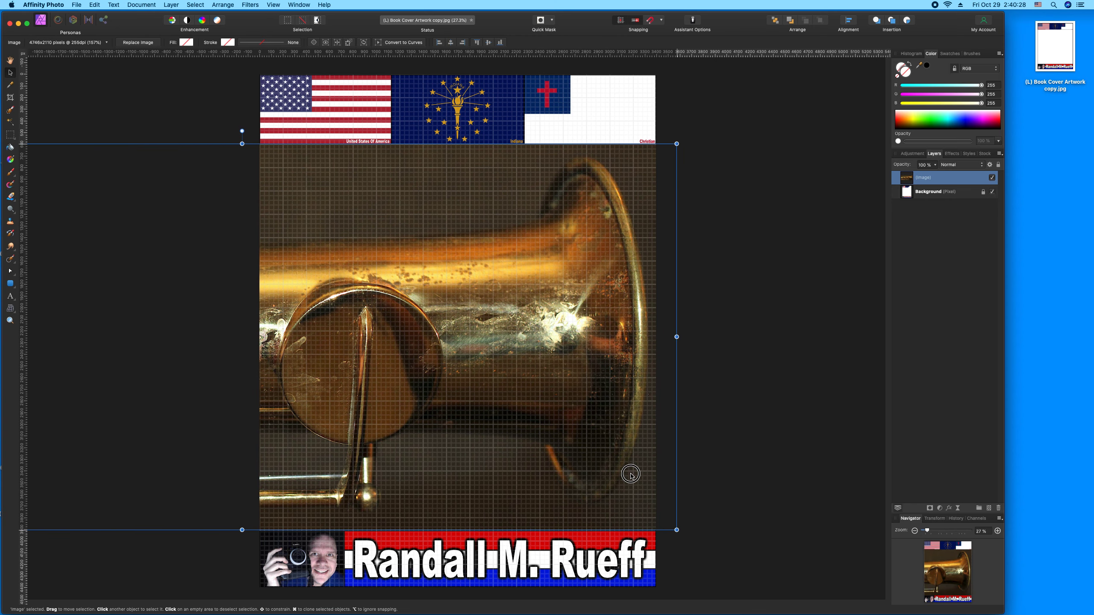
Fine-tune the saxophone image's corners against the flags and name banner, and shift it slightly left.
{"action": "left_click", "coordinate": [214, 118]}
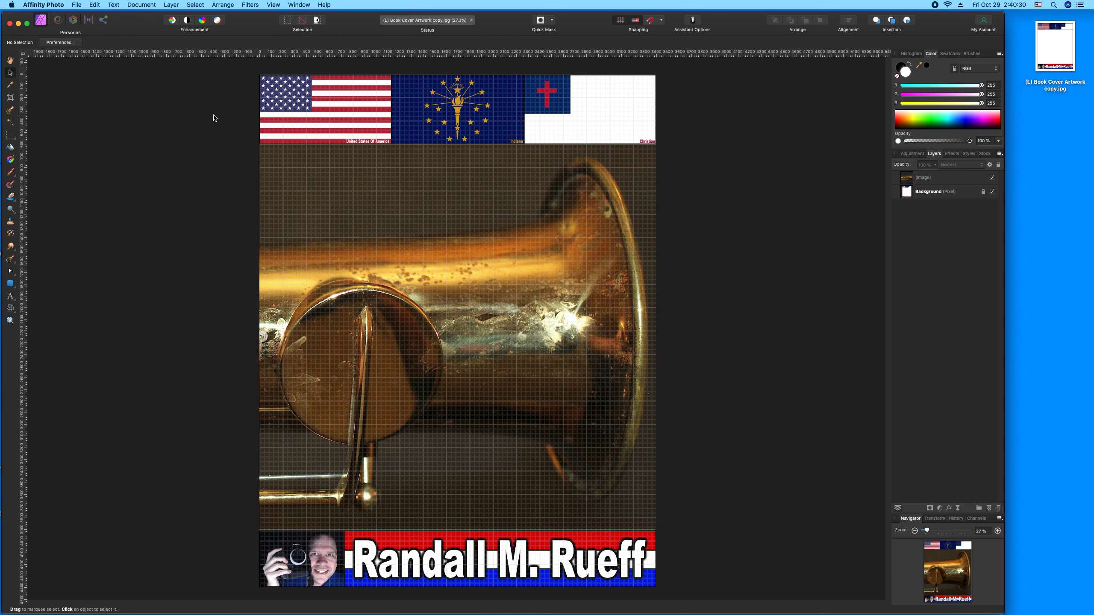
{"action": "left_click", "coordinate": [294, 165]}
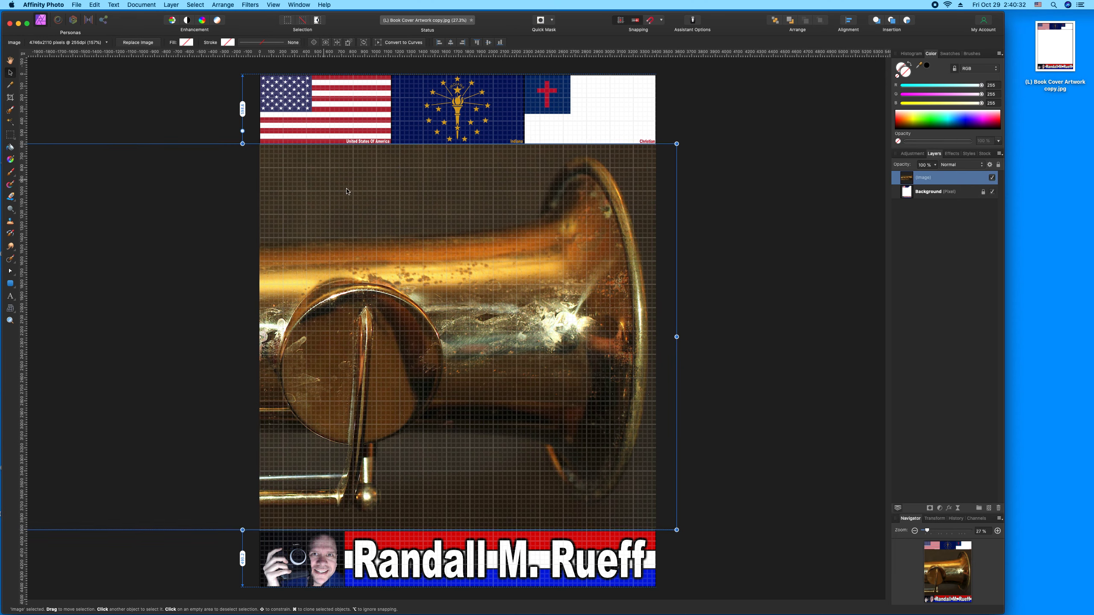
{"action": "left_click", "coordinate": [730, 282]}
{"action": "left_click", "coordinate": [617, 323]}
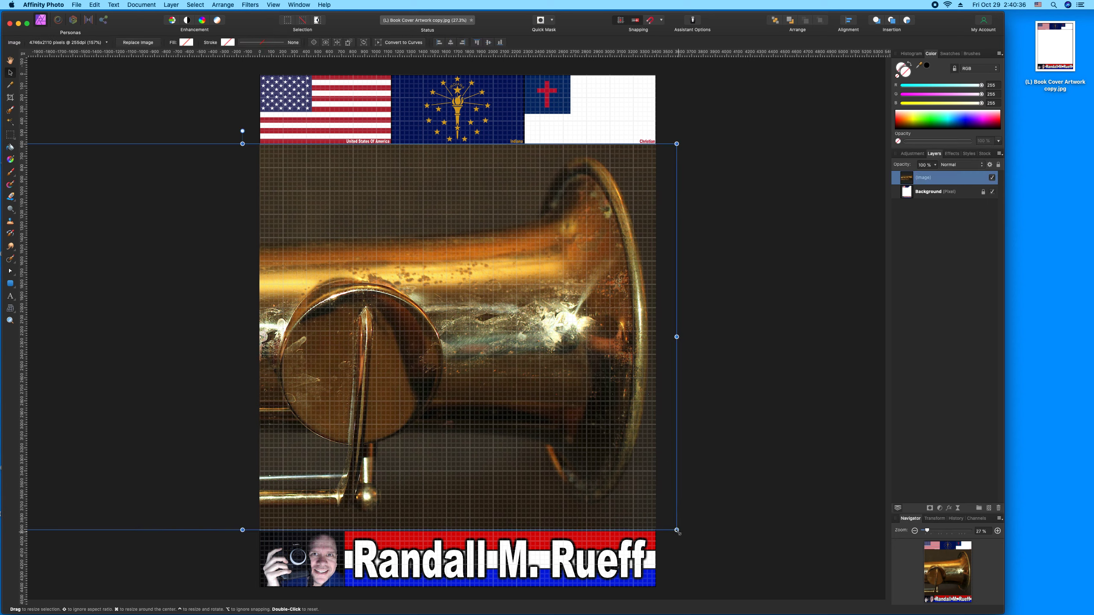
{"action": "mouse_move", "coordinate": [678, 532]}
{"action": "left_mouse_down"}
{"action": "mouse_move", "coordinate": [686, 523]}
{"action": "mouse_move", "coordinate": [678, 530]}
{"action": "left_mouse_up"}
{"action": "left_click_drag", "start_coordinate": [678, 144], "coordinate": [677, 144]}
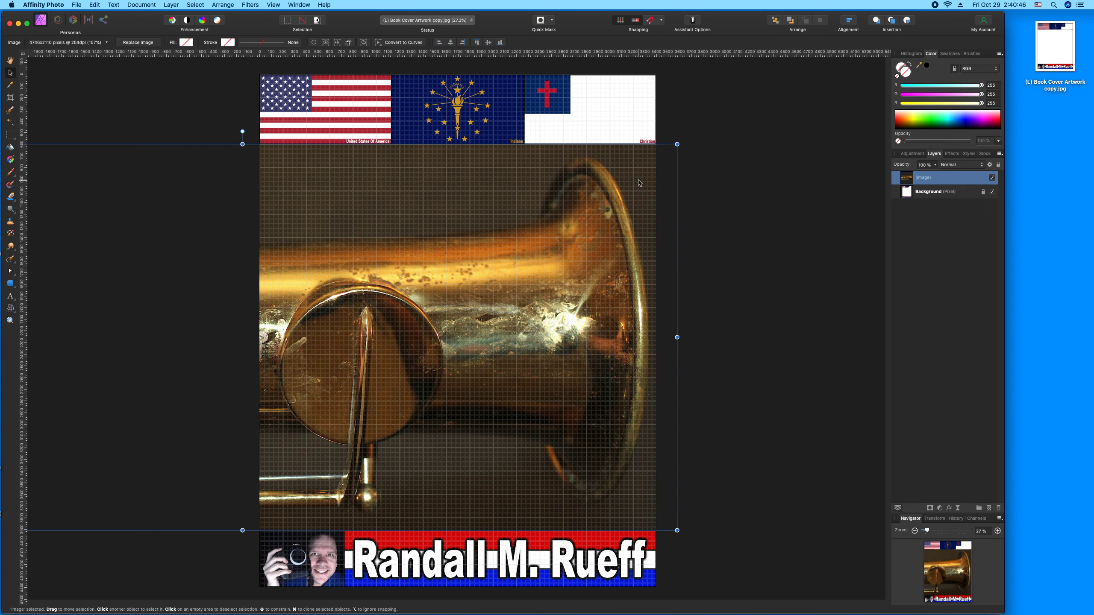
{"action": "left_click", "coordinate": [712, 182]}
{"action": "left_click", "coordinate": [577, 190]}
{"action": "left_click_drag", "start_coordinate": [577, 190], "coordinate": [572, 189]}
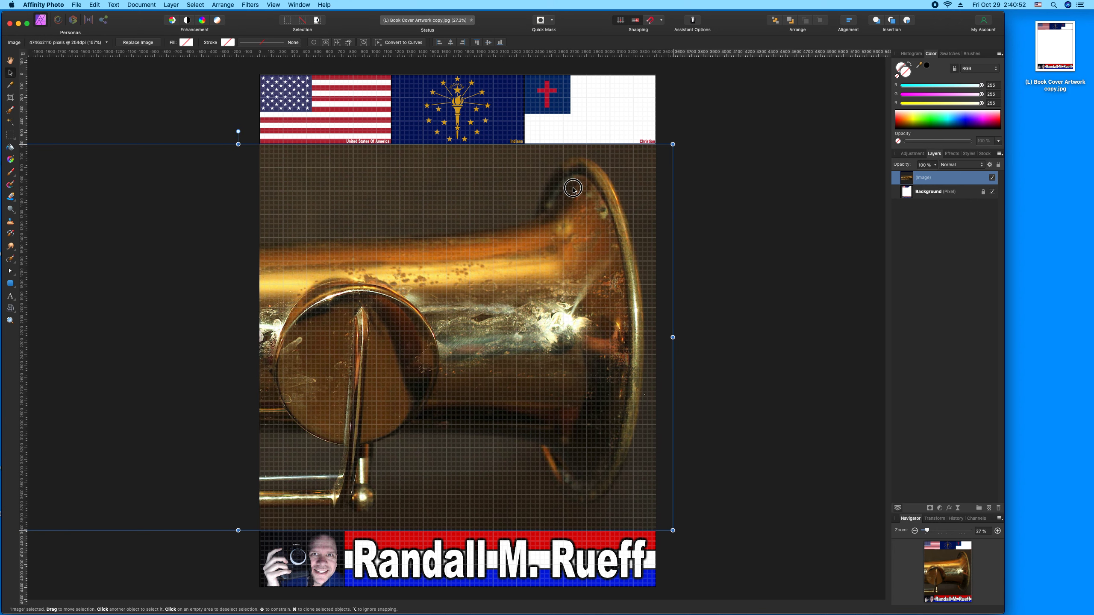
Deselect the saxophone image and save the cover document flattened.
{"action": "left_click", "coordinate": [722, 181]}
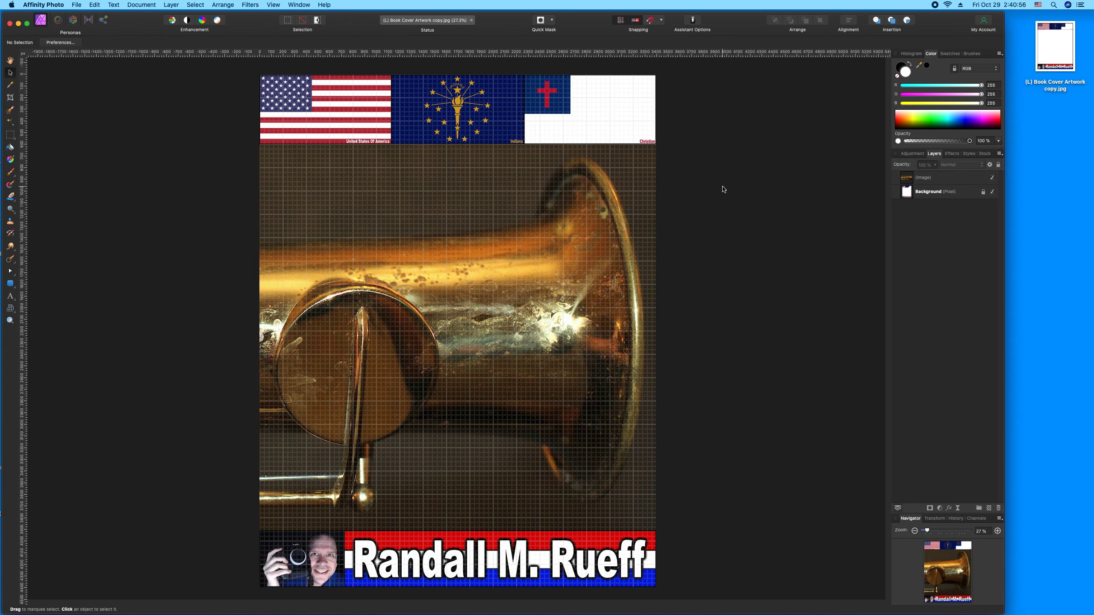
{"action": "key", "text": "super+s"}
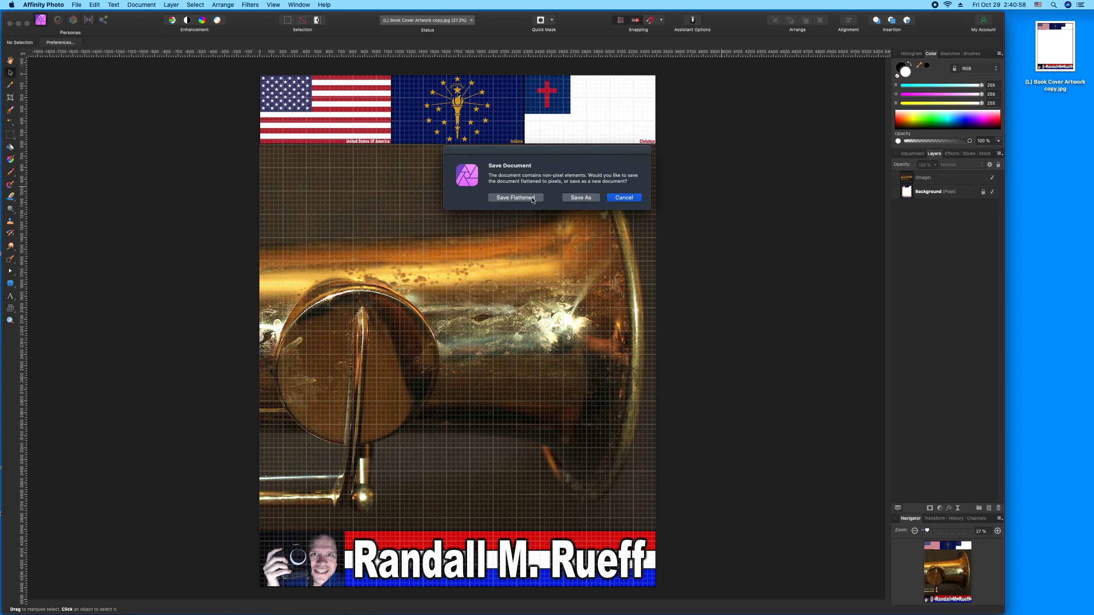
{"action": "left_click", "coordinate": [533, 199]}
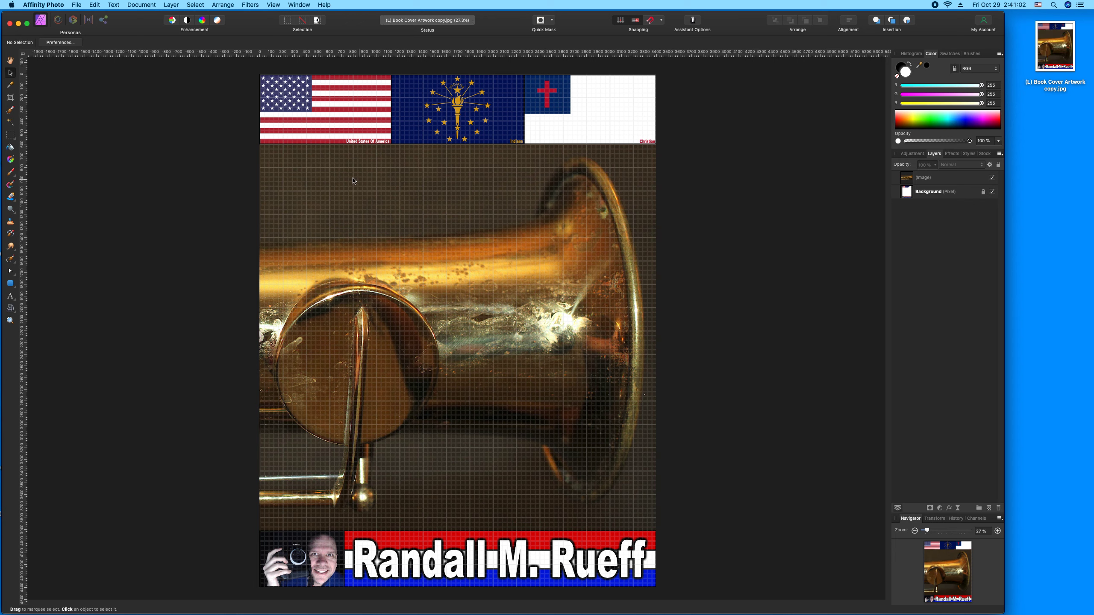
Add art text of about 48 pt above the saxophone, reading "It's Not Noise" with "If It's Music" on the second line.
{"action": "left_click", "coordinate": [11, 297]}
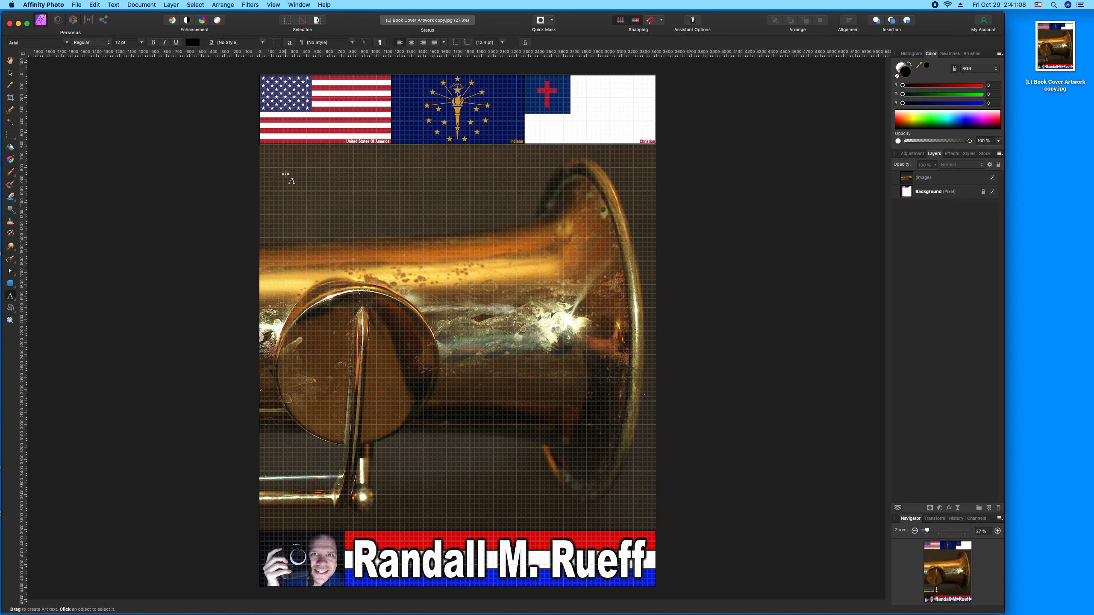
{"action": "left_click_drag", "start_coordinate": [283, 166], "coordinate": [298, 186]}
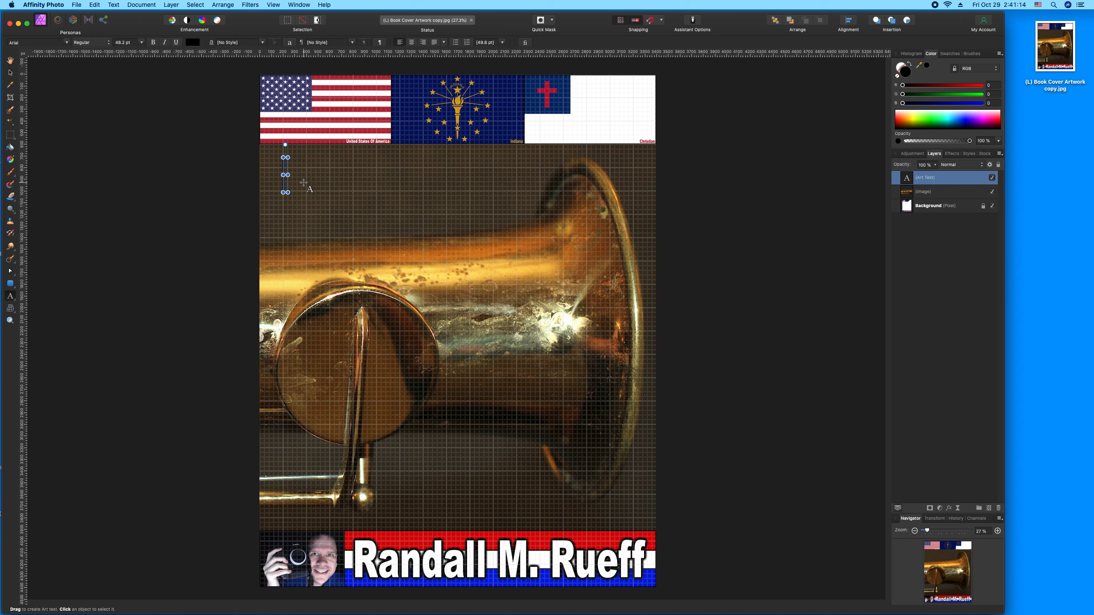
{"action": "type", "text": "It's"}
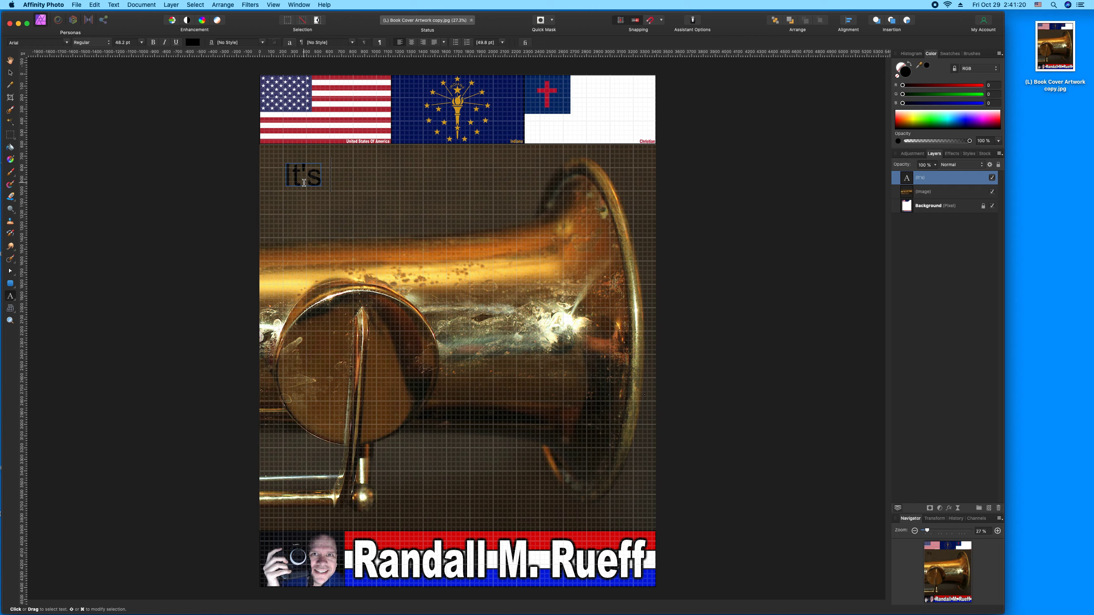
{"action": "type", "text": " Not"}
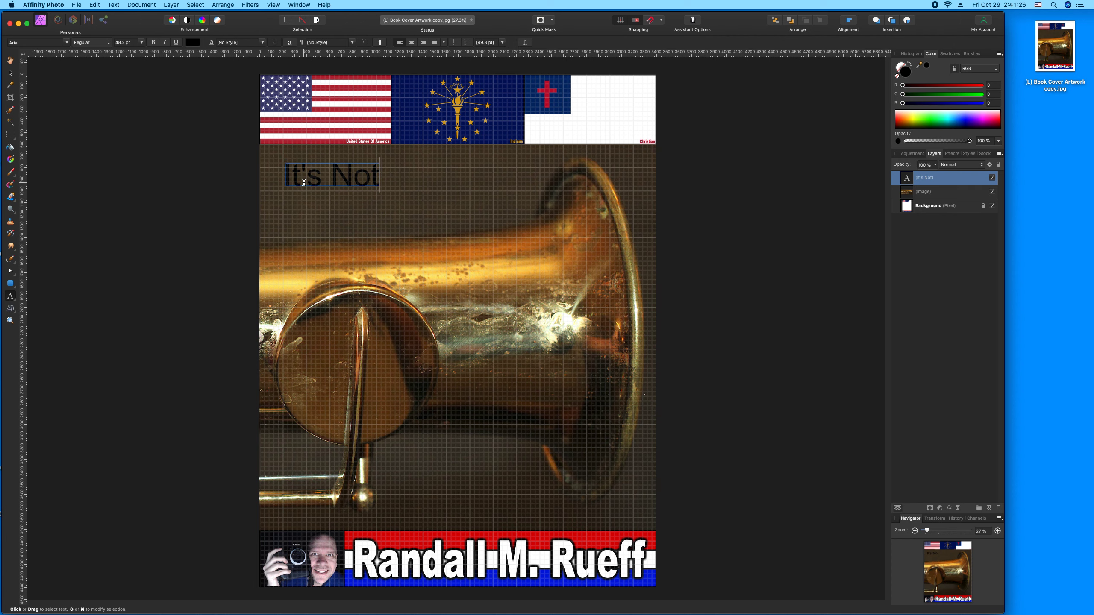
{"action": "key", "text": "Return"}
{"action": "type", "text": "Noi"}
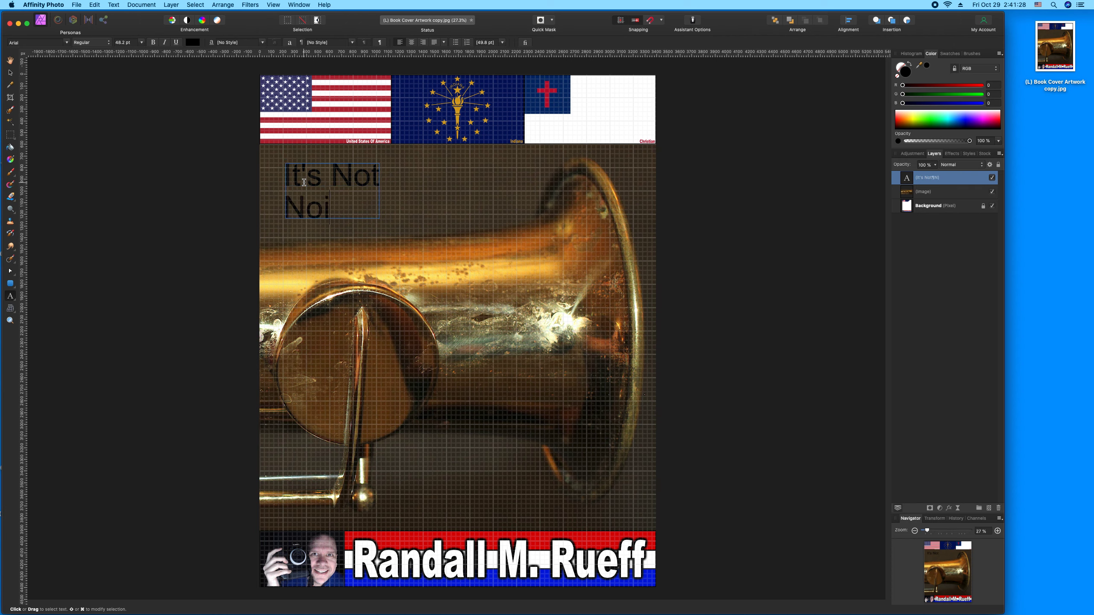
{"action": "type", "text": "se If I"}
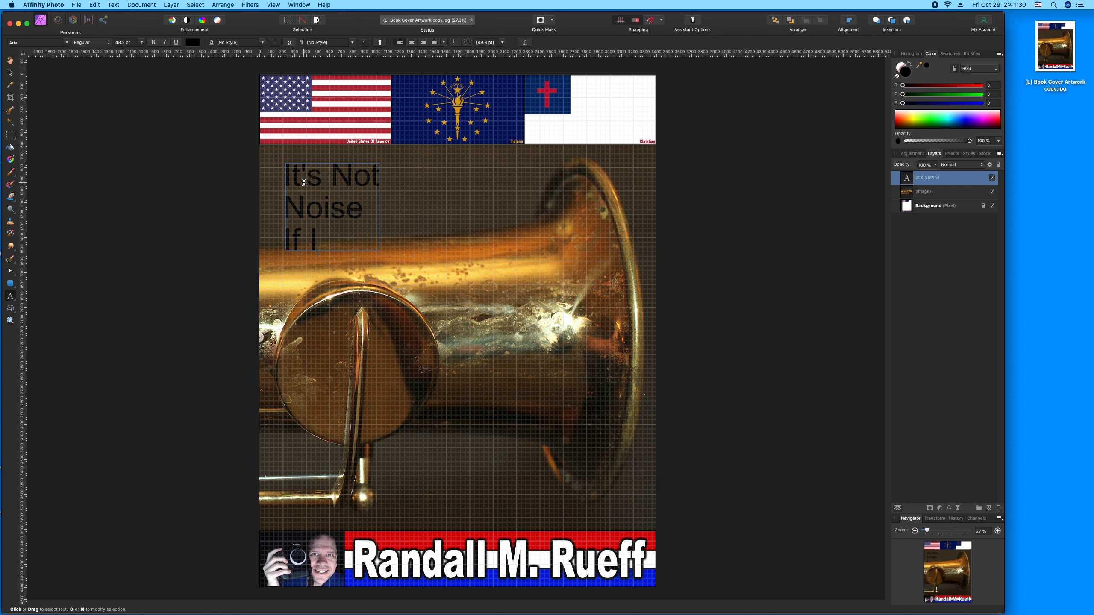
{"action": "type", "text": "t's Music"}
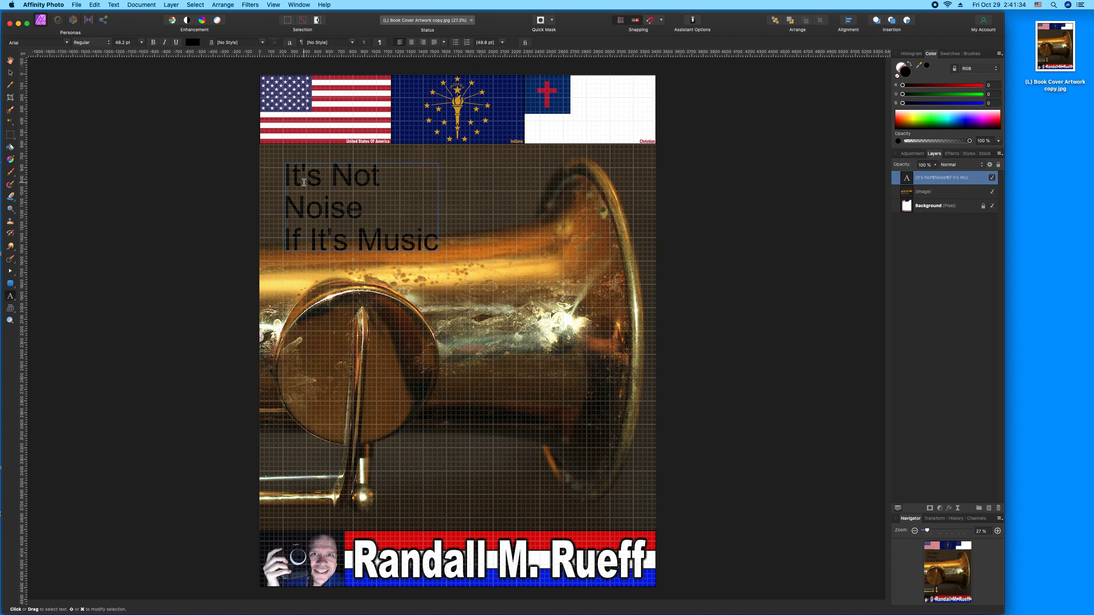
{"action": "key", "text": "BackSpace"}
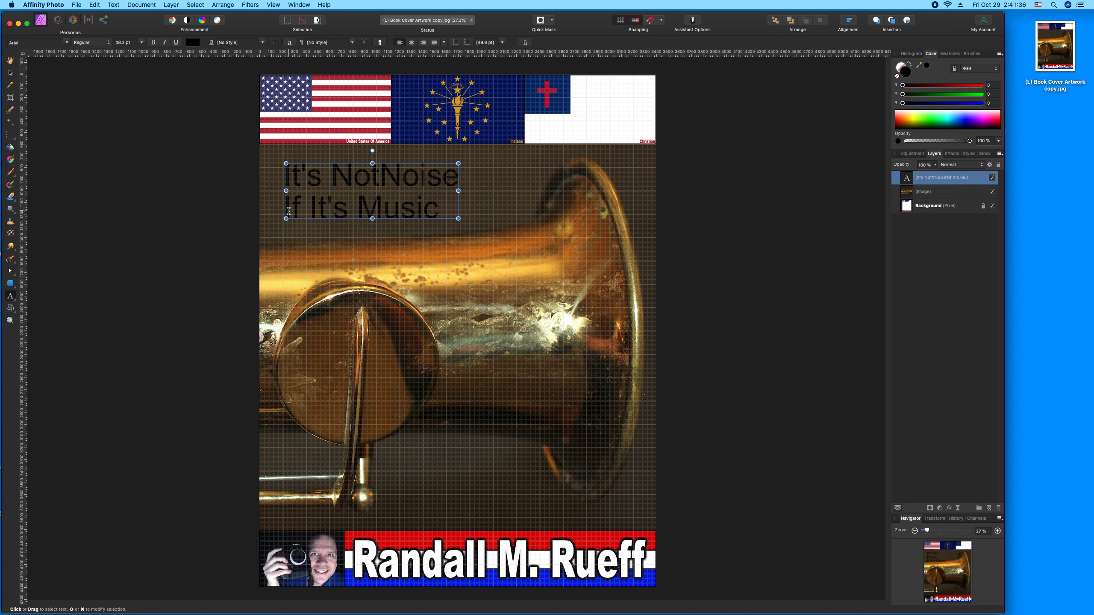
Centre-align all of the title text and set its font to Arial Black.
{"action": "key", "text": "super+a"}
{"action": "key", "text": "Escape"}
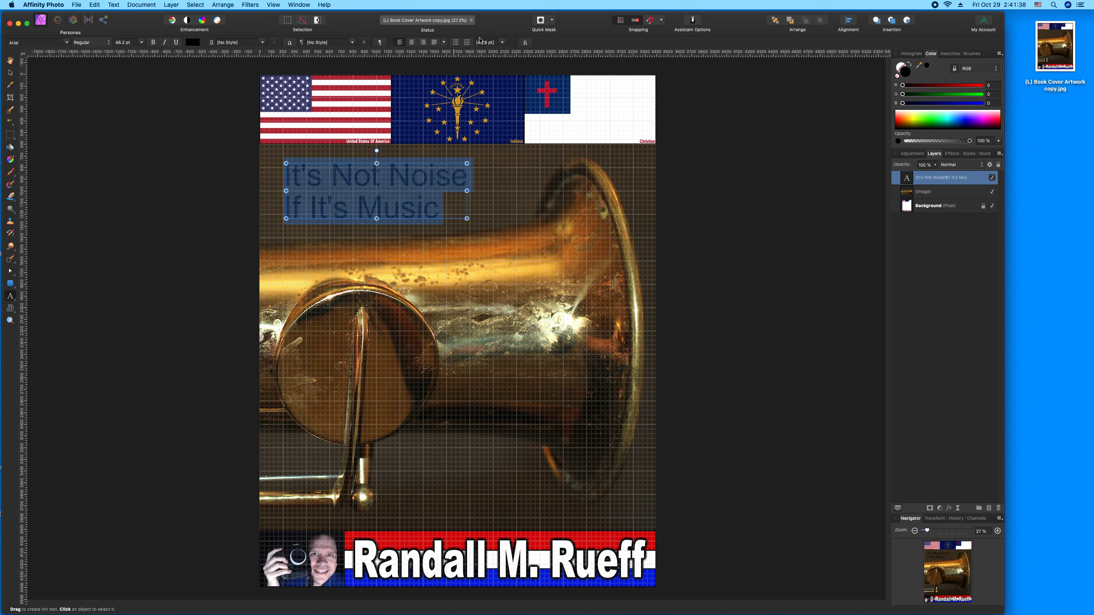
{"action": "left_click", "coordinate": [411, 42]}
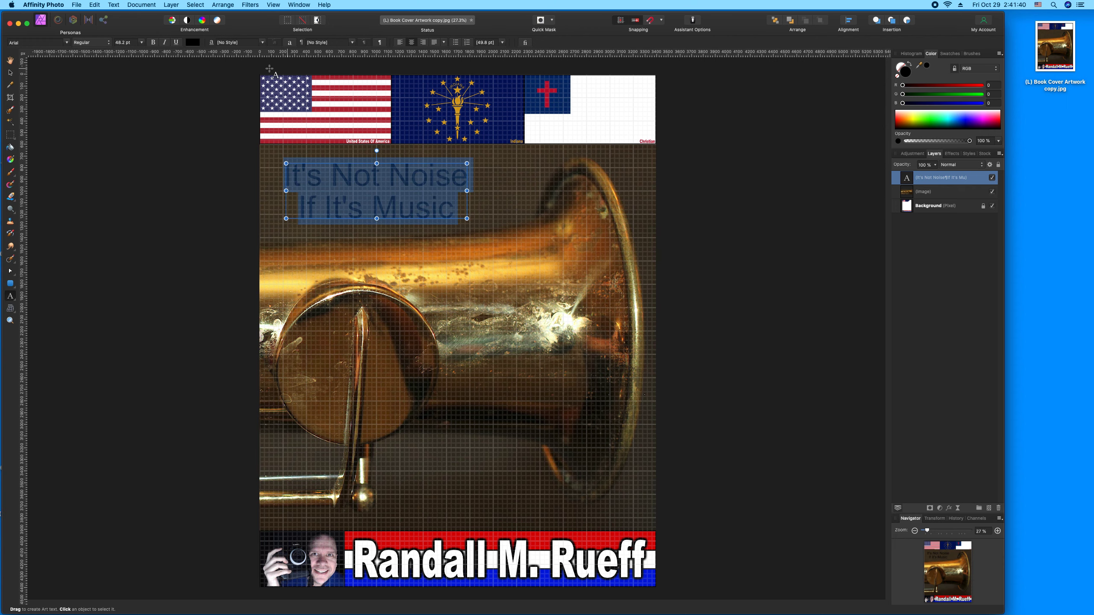
{"action": "left_click", "coordinate": [64, 42]}
{"action": "type", "text": "Black"}
{"action": "key", "text": "Return"}
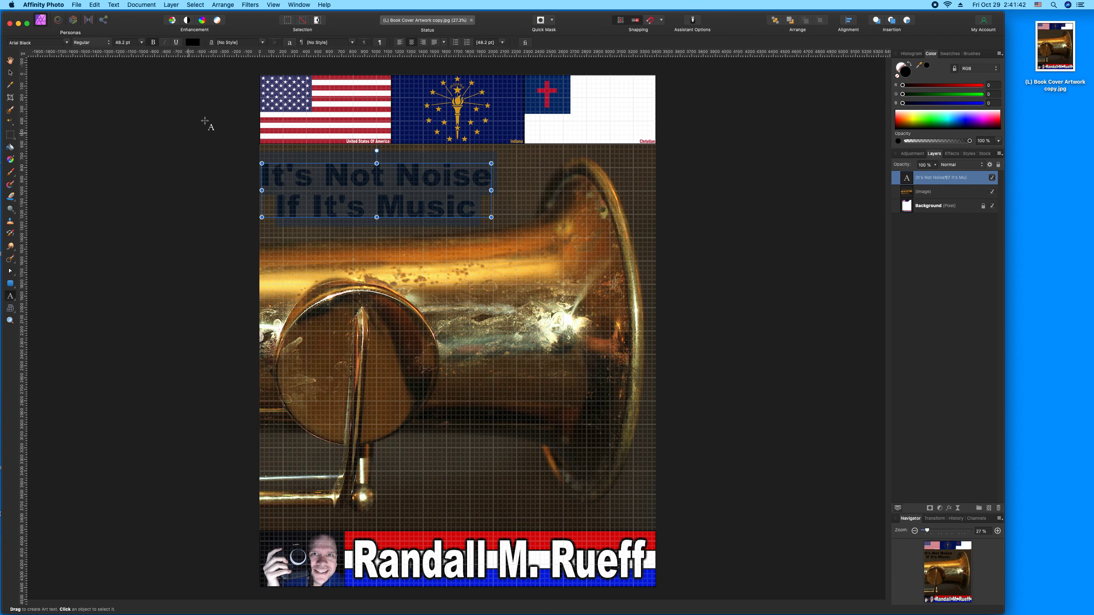
Colour the title text near-white, enlarge it to 56 pt and position it just beneath the flags.
{"action": "left_click", "coordinate": [194, 43]}
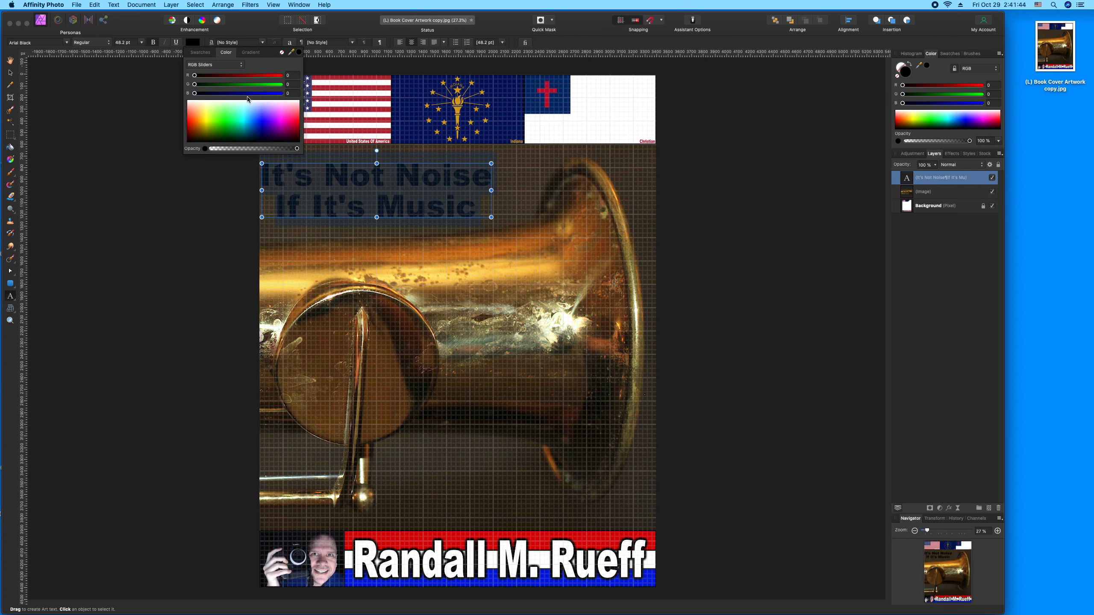
{"action": "left_click", "coordinate": [245, 102]}
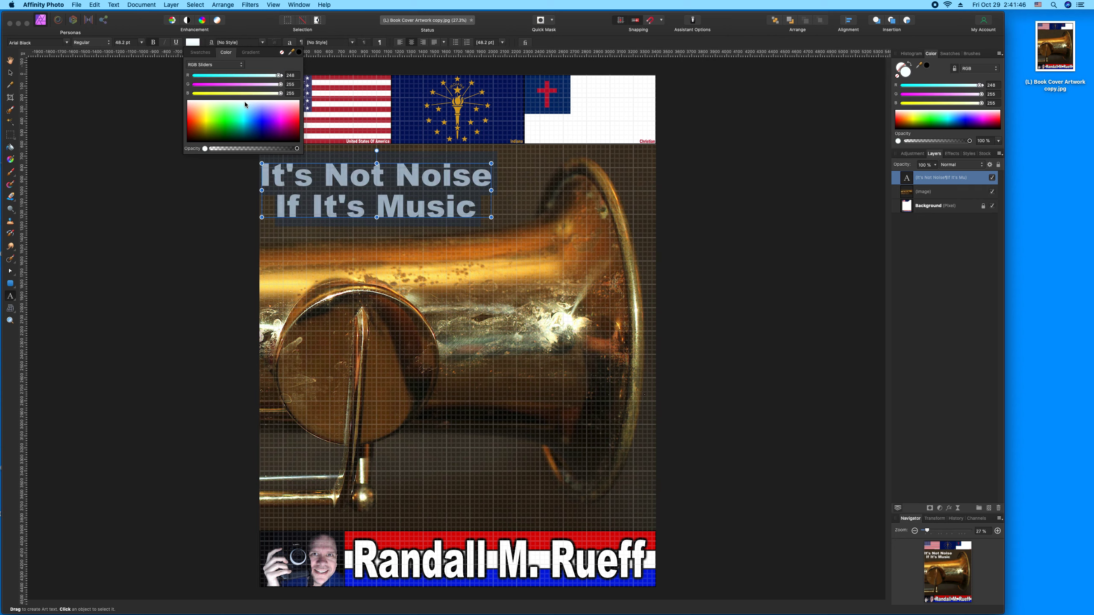
{"action": "left_click", "coordinate": [11, 72]}
{"action": "left_click_drag", "start_coordinate": [316, 173], "coordinate": [326, 163]}
{"action": "mouse_move", "coordinate": [500, 208]}
{"action": "left_mouse_down"}
{"action": "mouse_move", "coordinate": [538, 236]}
{"action": "mouse_move", "coordinate": [533, 219]}
{"action": "mouse_move", "coordinate": [493, 205]}
{"action": "left_mouse_up"}
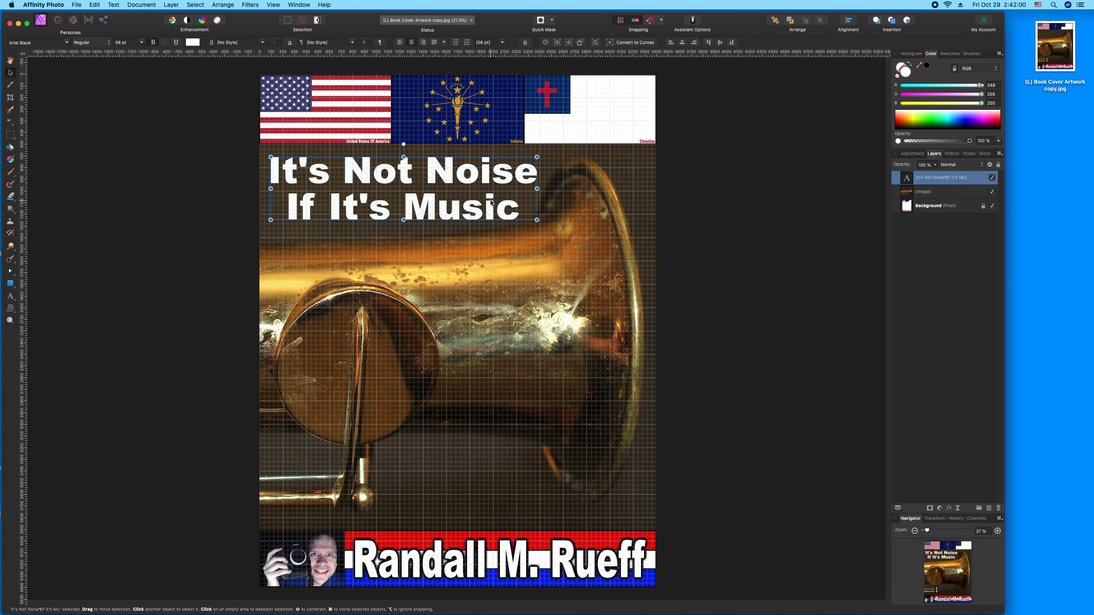
{"action": "left_click_drag", "start_coordinate": [492, 203], "coordinate": [490, 201]}
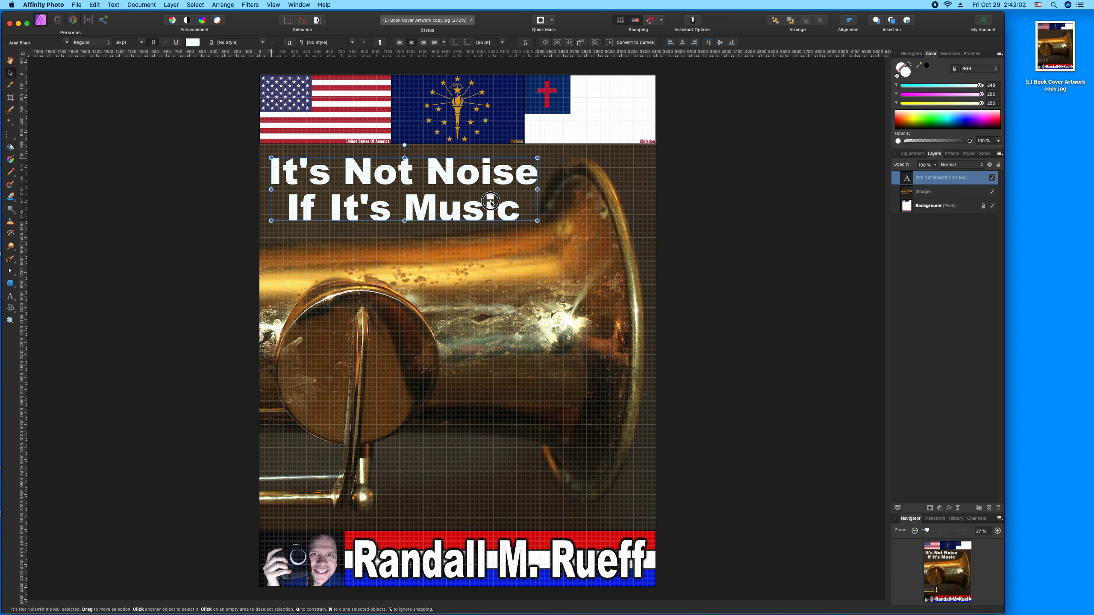
{"action": "left_click_drag", "start_coordinate": [490, 202], "coordinate": [491, 203]}
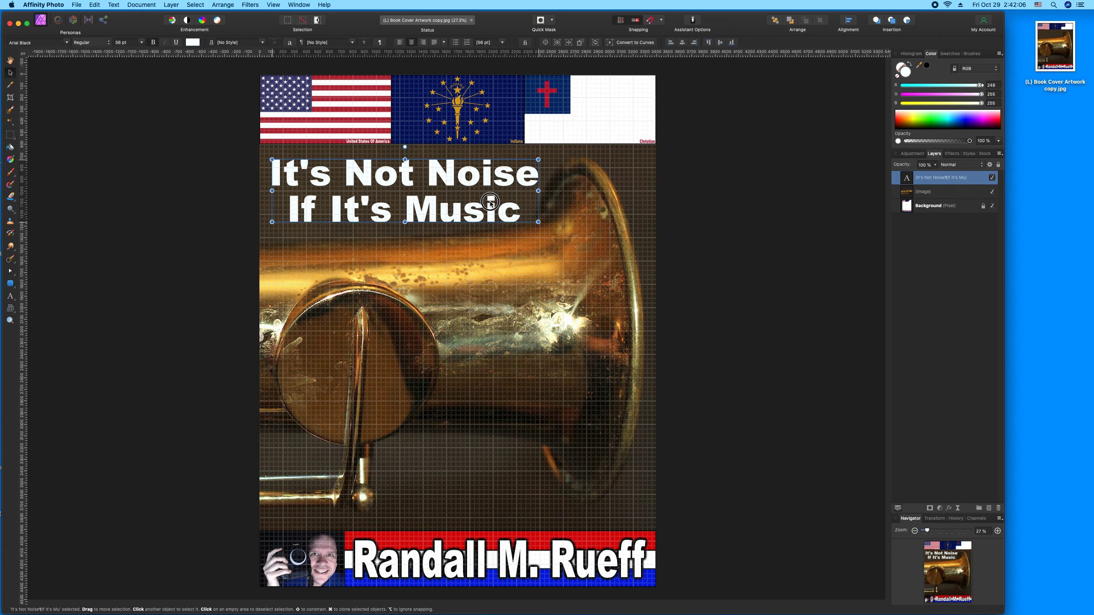
Insert "Just" before "Noise" in the title and break the line so "Just Noise" sits on its own line.
{"action": "double_click", "coordinate": [481, 176]}
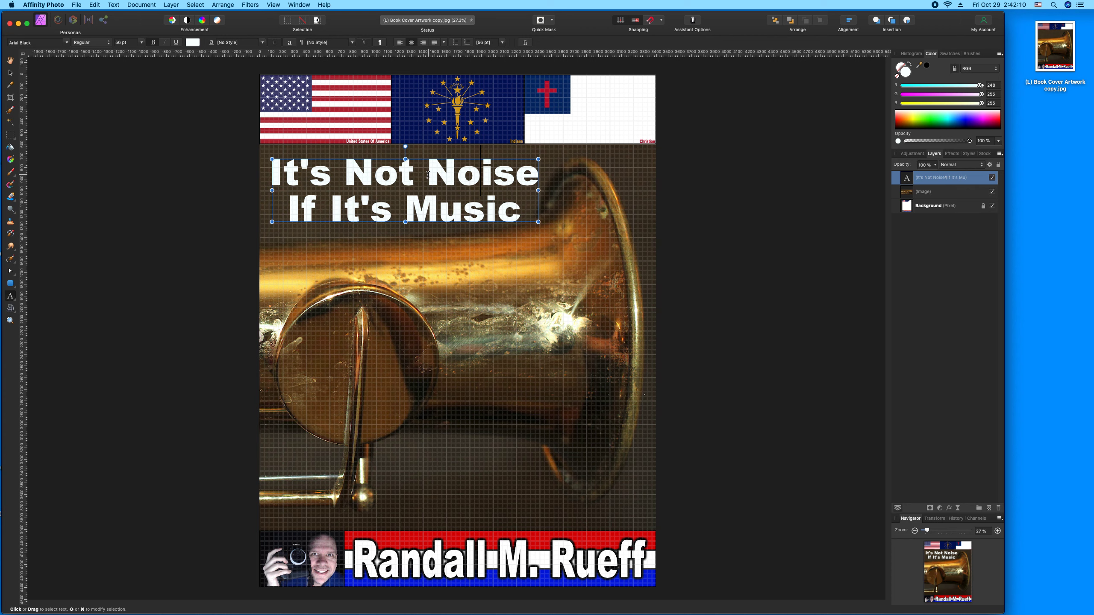
{"action": "type", "text": "Just"}
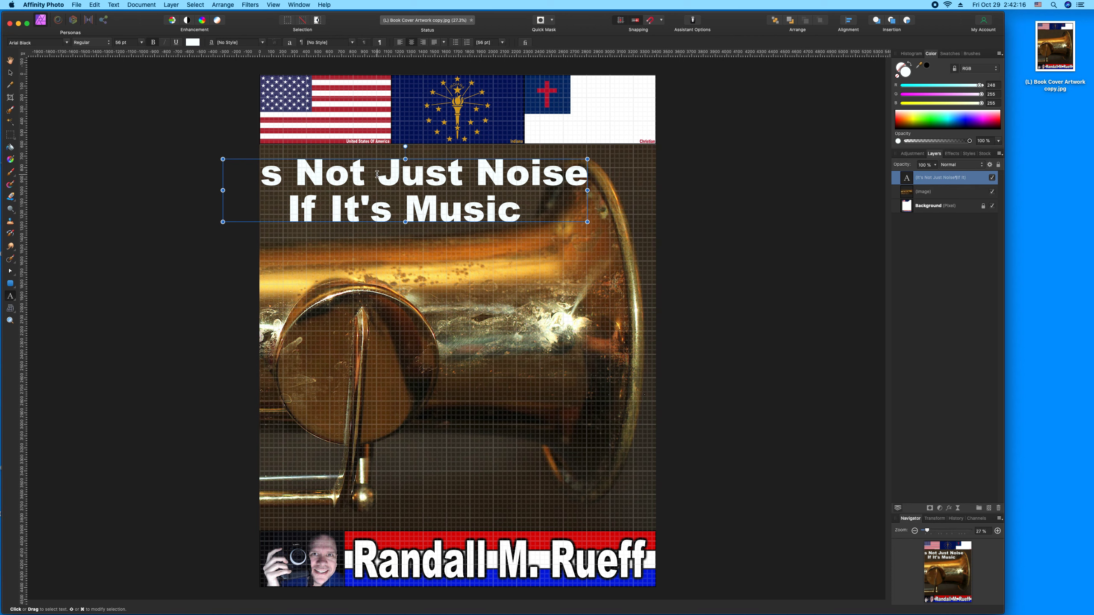
{"action": "key", "text": "Return"}
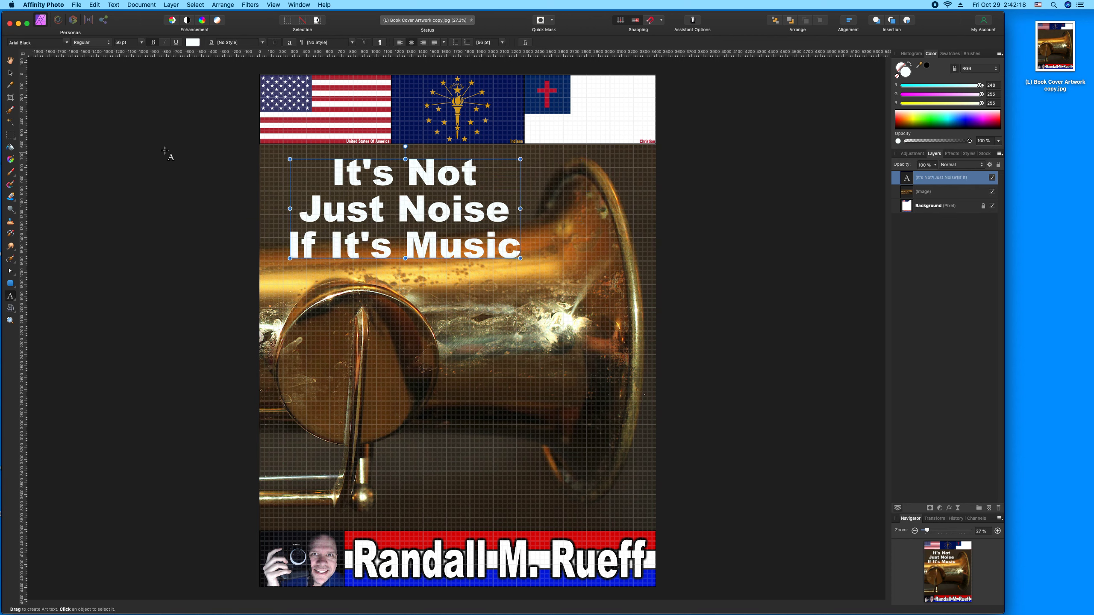
Move the three-line title closer to the cover's upper-left corner and enlarge it to about 62.4 pt.
{"action": "left_click", "coordinate": [11, 72]}
{"action": "left_click_drag", "start_coordinate": [408, 191], "coordinate": [388, 187]}
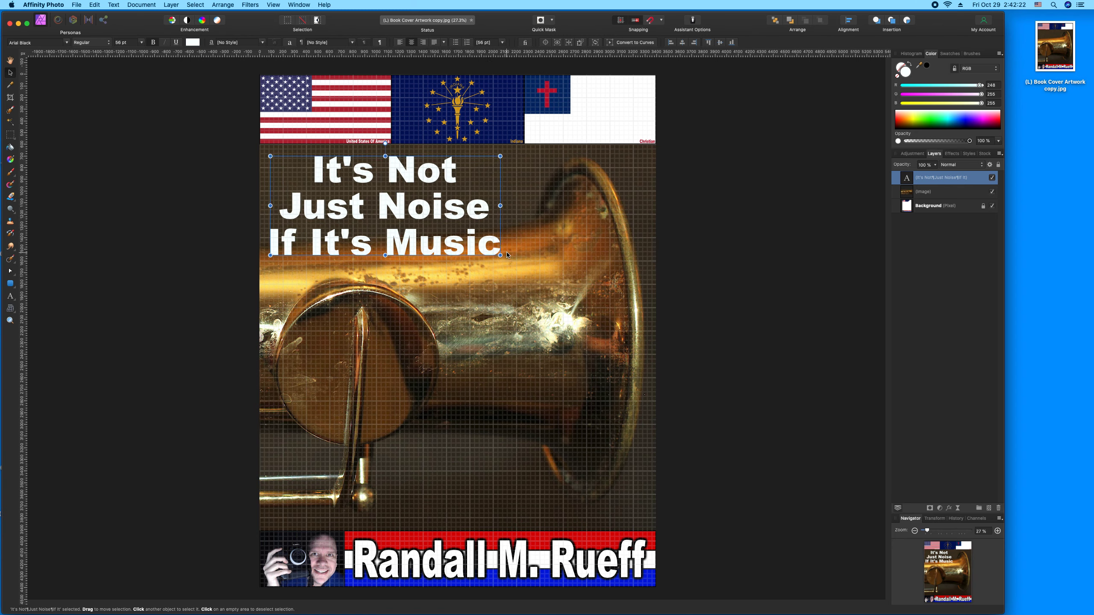
{"action": "left_click_drag", "start_coordinate": [500, 254], "coordinate": [526, 266]}
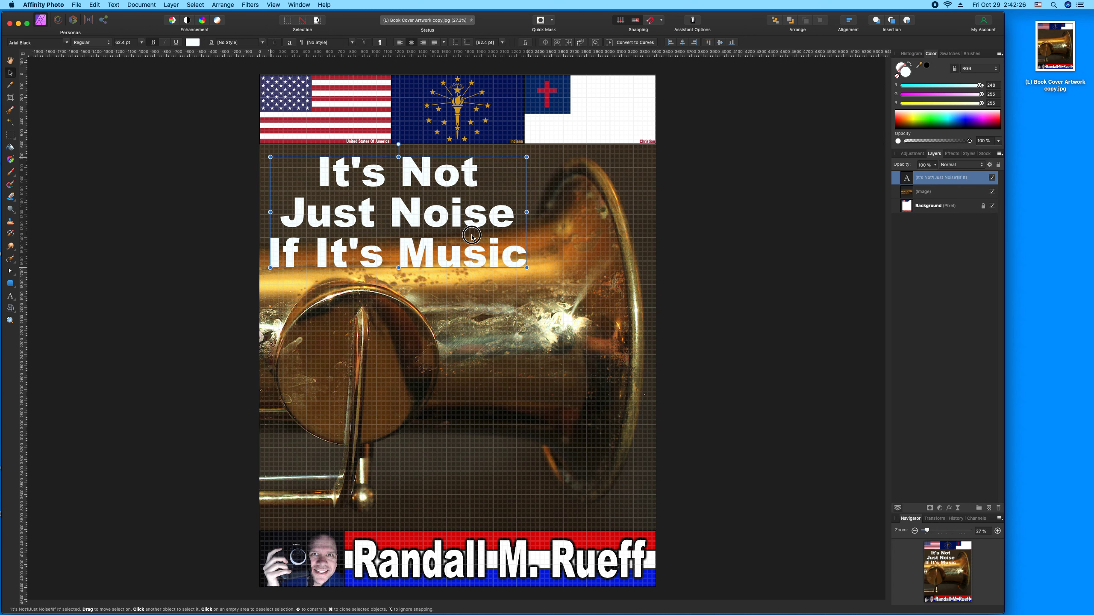
{"action": "left_click_drag", "start_coordinate": [471, 235], "coordinate": [473, 235]}
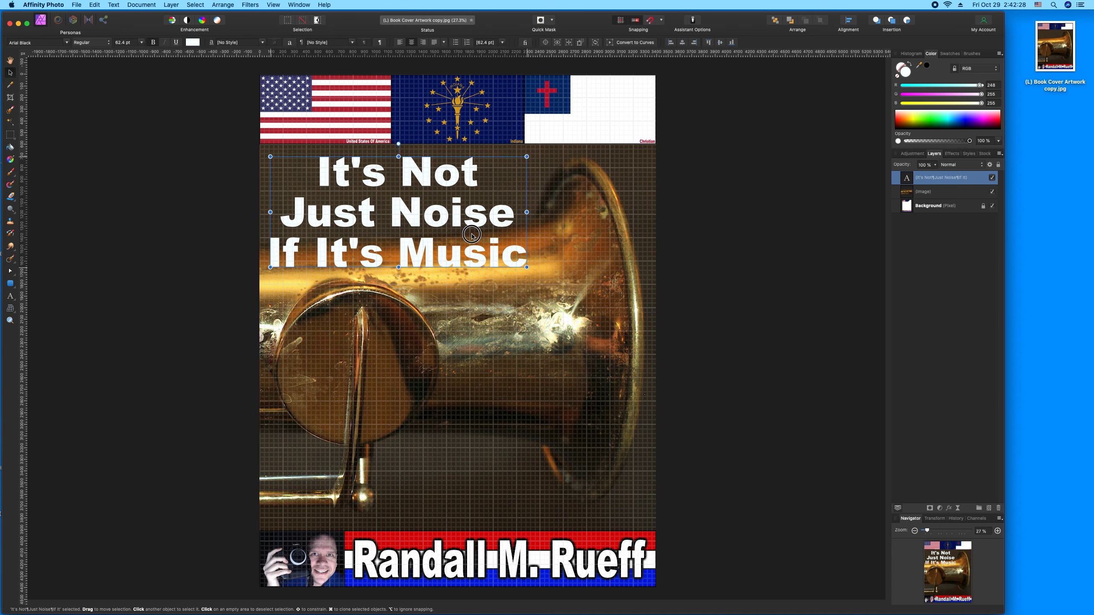
Try adding quotation marks around "Just Noise" in the title, and remove them again.
{"action": "double_click", "coordinate": [279, 217]}
{"action": "type", "text": "\""}
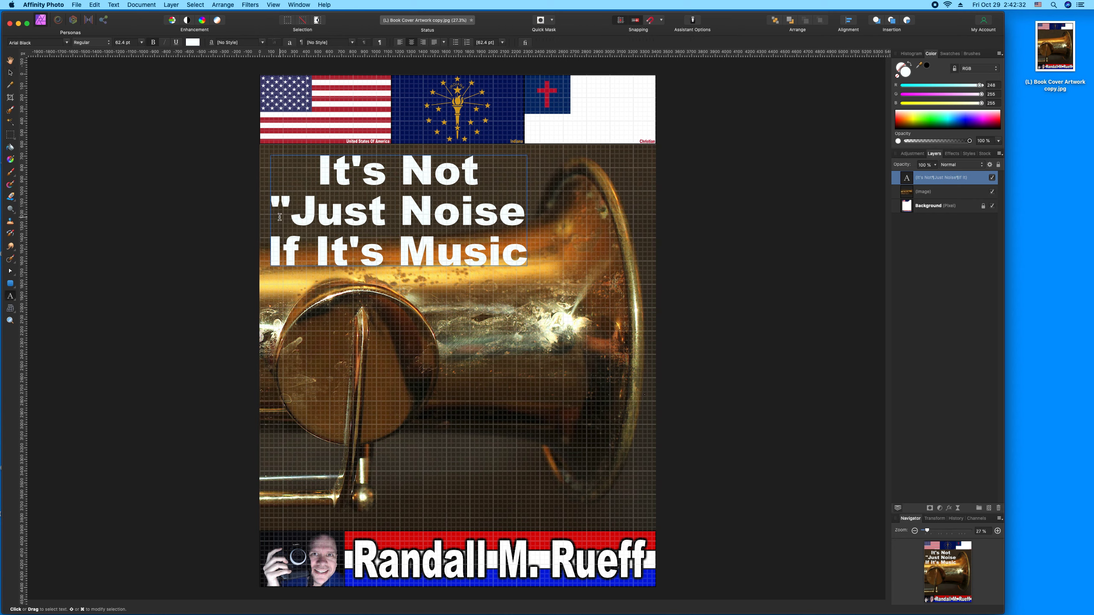
{"action": "left_click", "coordinate": [525, 213]}
{"action": "type", "text": "\""}
{"action": "key", "text": "BackSpace"}
{"action": "left_click", "coordinate": [291, 214]}
{"action": "key", "text": "BackSpace"}
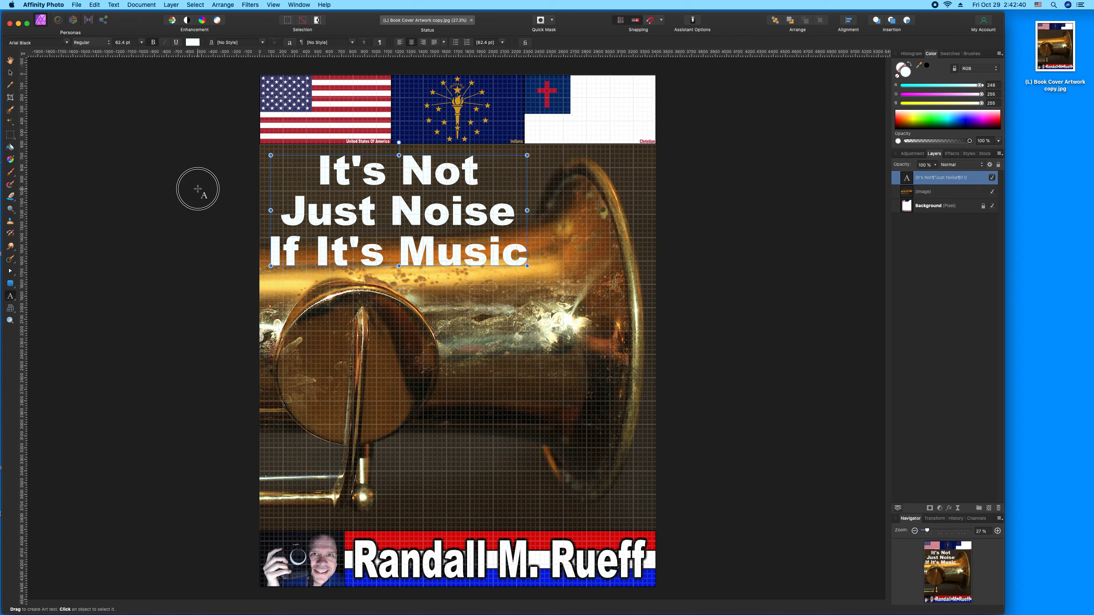
Copy the full title text, deselect it and save the cover document flattened.
{"action": "left_click_drag", "start_coordinate": [281, 211], "coordinate": [374, 198]}
{"action": "key", "text": "super+a"}
{"action": "key", "text": "super+c"}
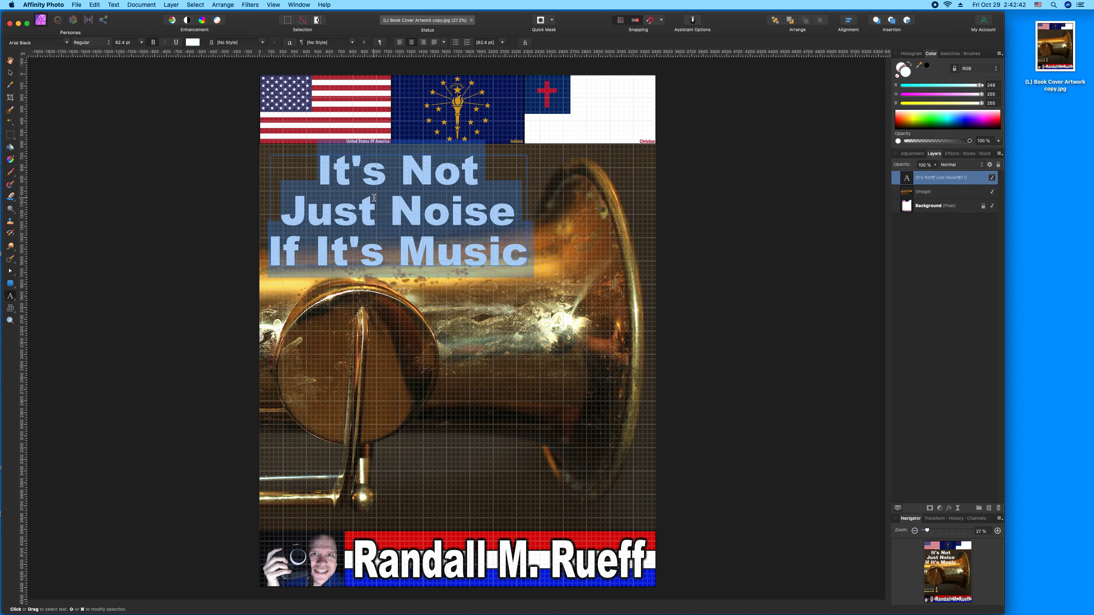
{"action": "left_click", "coordinate": [13, 74]}
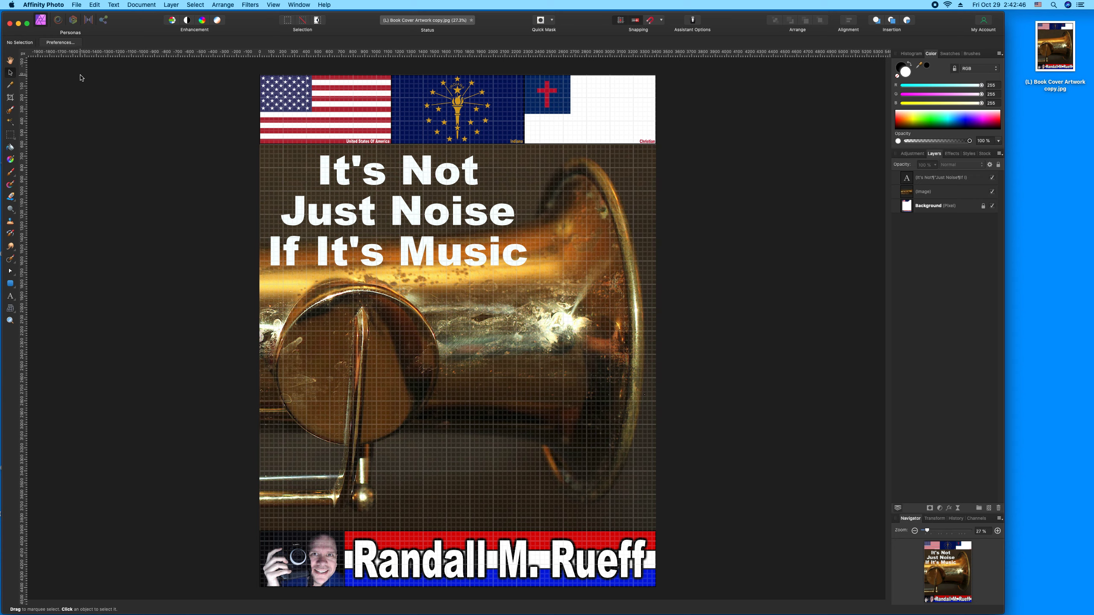
{"action": "key", "text": "super+s"}
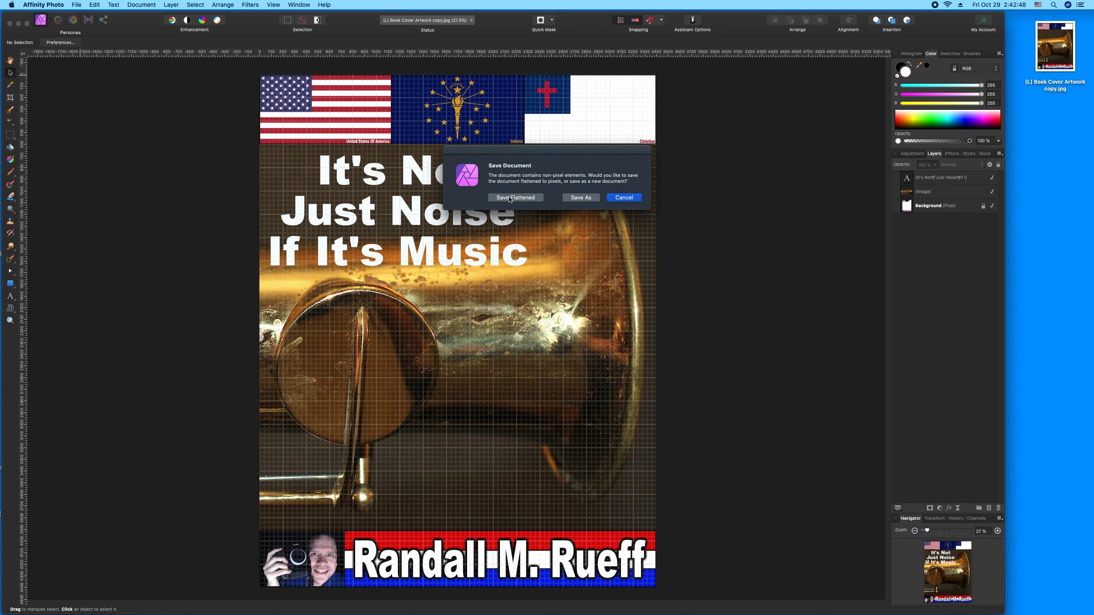
{"action": "left_click", "coordinate": [510, 198]}
{"action": "key", "text": "super+s"}
{"action": "left_click", "coordinate": [508, 199]}
Export the cover as a JPEG named "It's Not Just Noise If It's Music (CA)" and copy that name.
{"action": "left_click", "coordinate": [76, 4]}
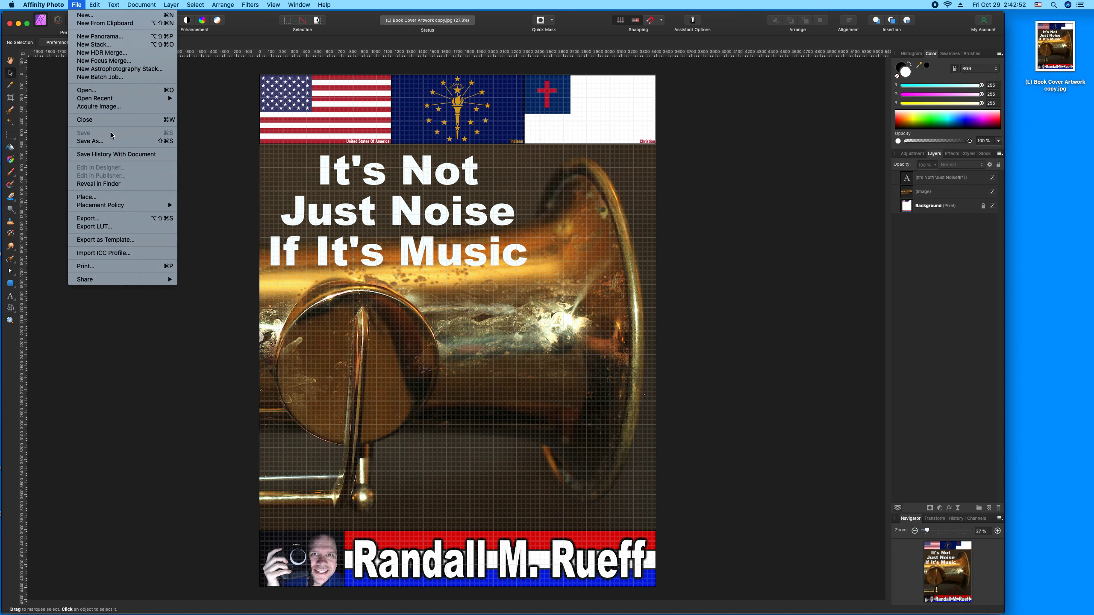
{"action": "left_click", "coordinate": [173, 217]}
{"action": "left_click", "coordinate": [656, 283]}
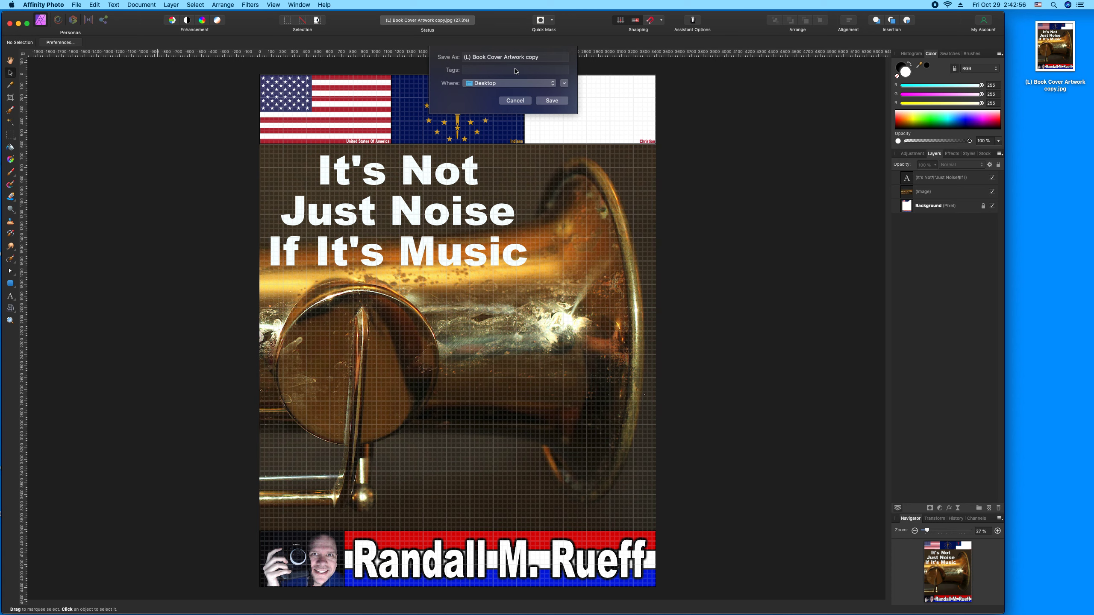
{"action": "left_click", "coordinate": [548, 57]}
{"action": "key", "text": "super+v"}
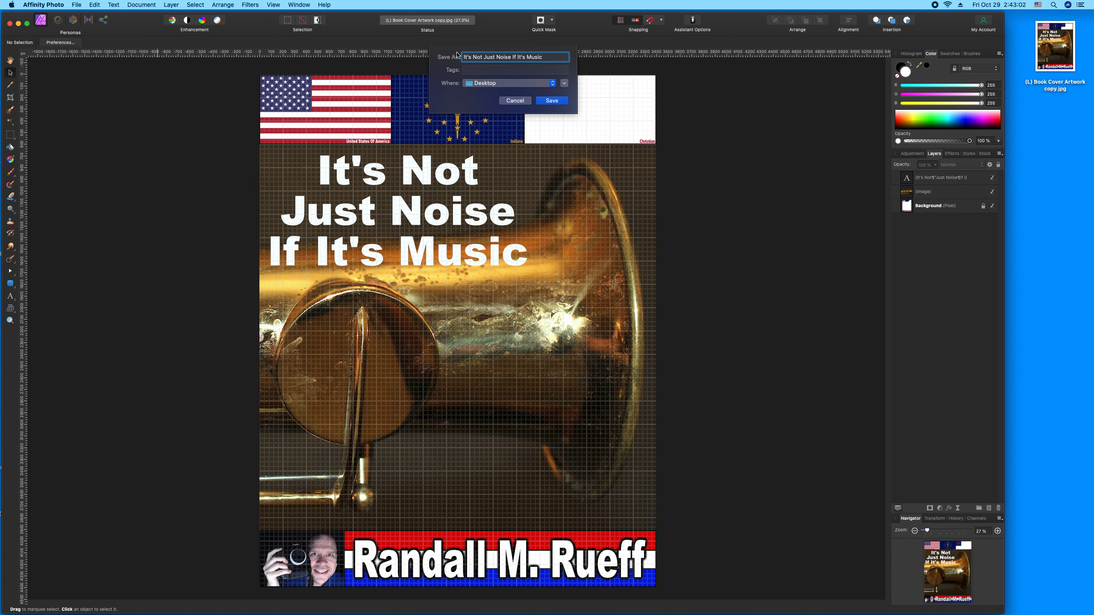
{"action": "type", "text": "(CA)"}
{"action": "key", "text": "super+a"}
{"action": "key", "text": "super+c"}
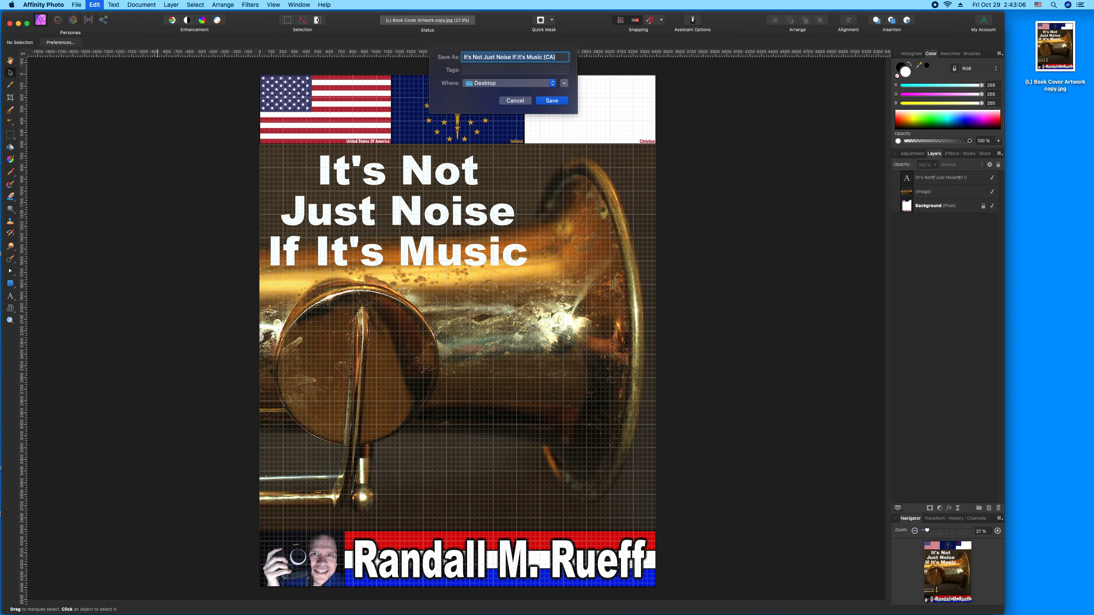
Tag the exported file "It's Not Just Noise If It's Music (CA)" and save it to the Desktop.
{"action": "left_click", "coordinate": [469, 71]}
{"action": "key", "text": "super+v"}
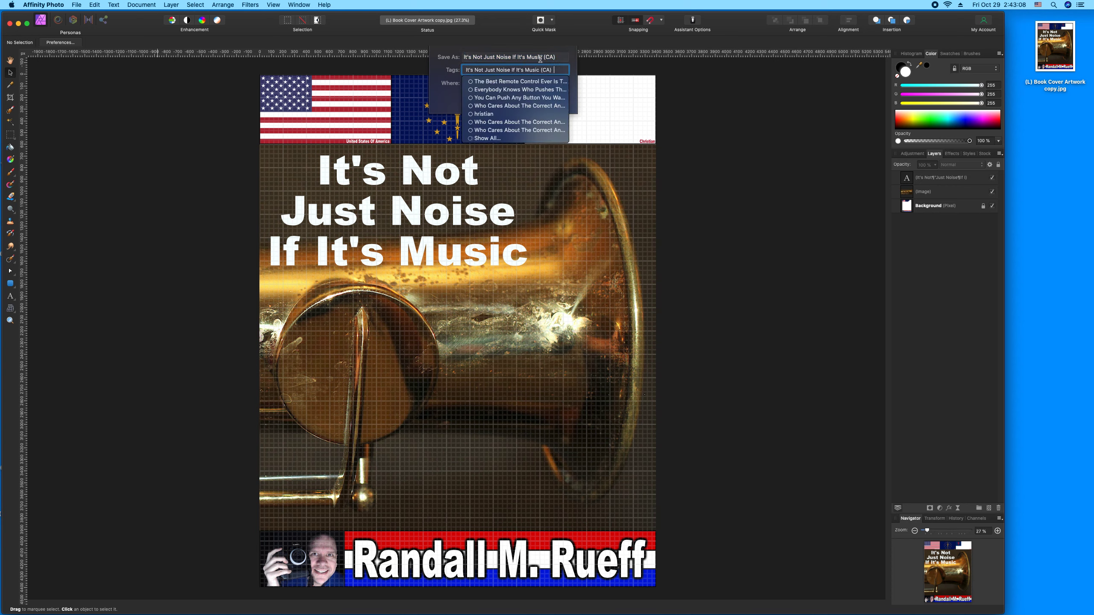
{"action": "left_click", "coordinate": [559, 57]}
{"action": "left_click", "coordinate": [559, 100]}
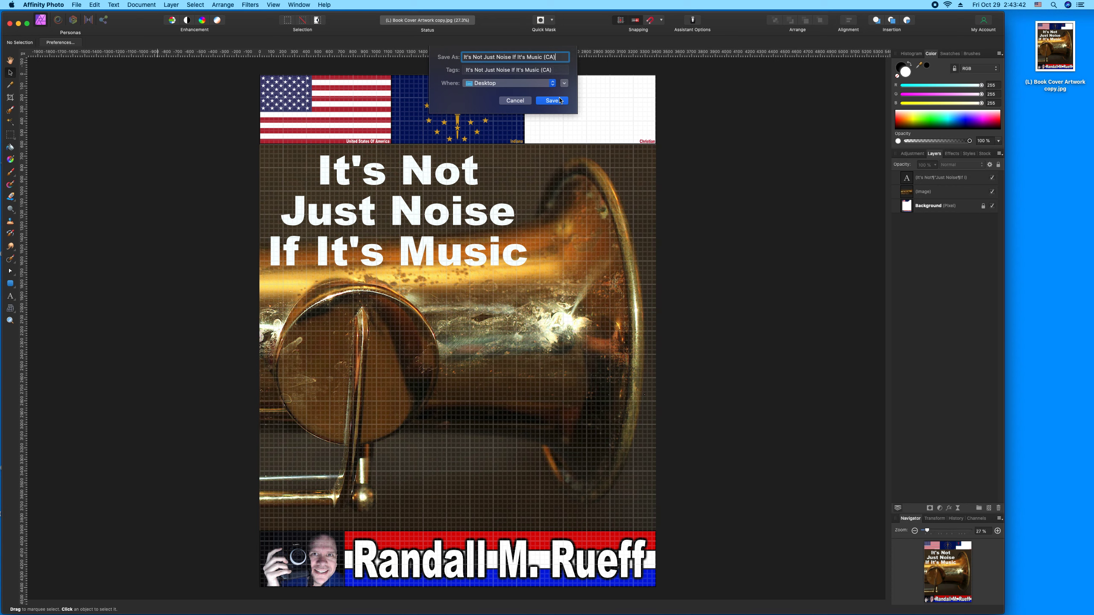
{"action": "left_click", "coordinate": [559, 100]}
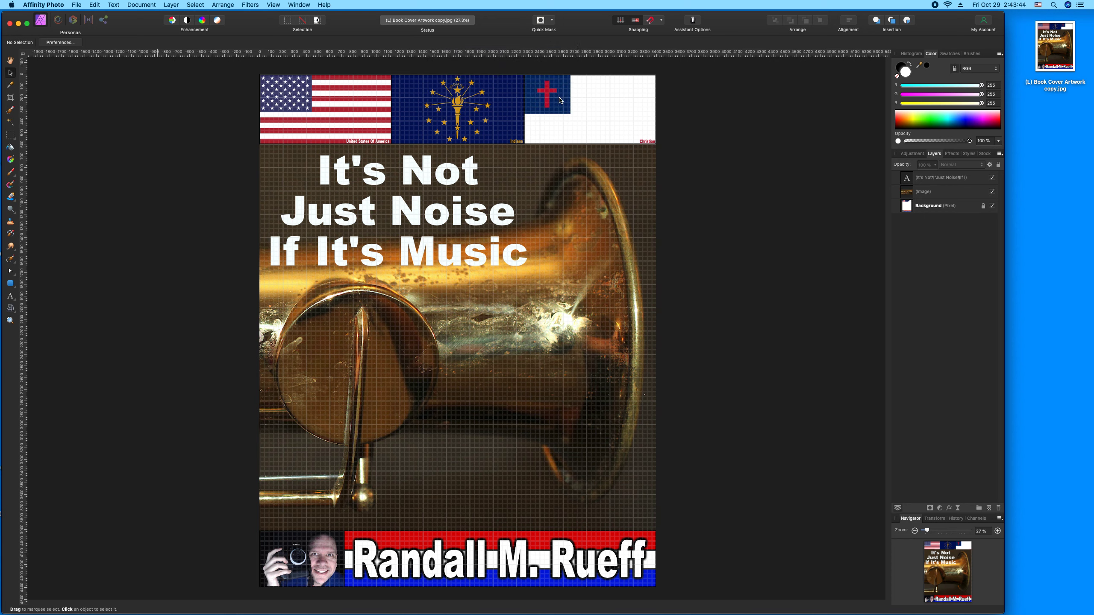
Place the exported JPEG below the book cover copy on the Desktop and lock the file in its info.
{"action": "left_click", "coordinate": [1059, 198]}
{"action": "left_click_drag", "start_coordinate": [1059, 198], "coordinate": [1051, 128]}
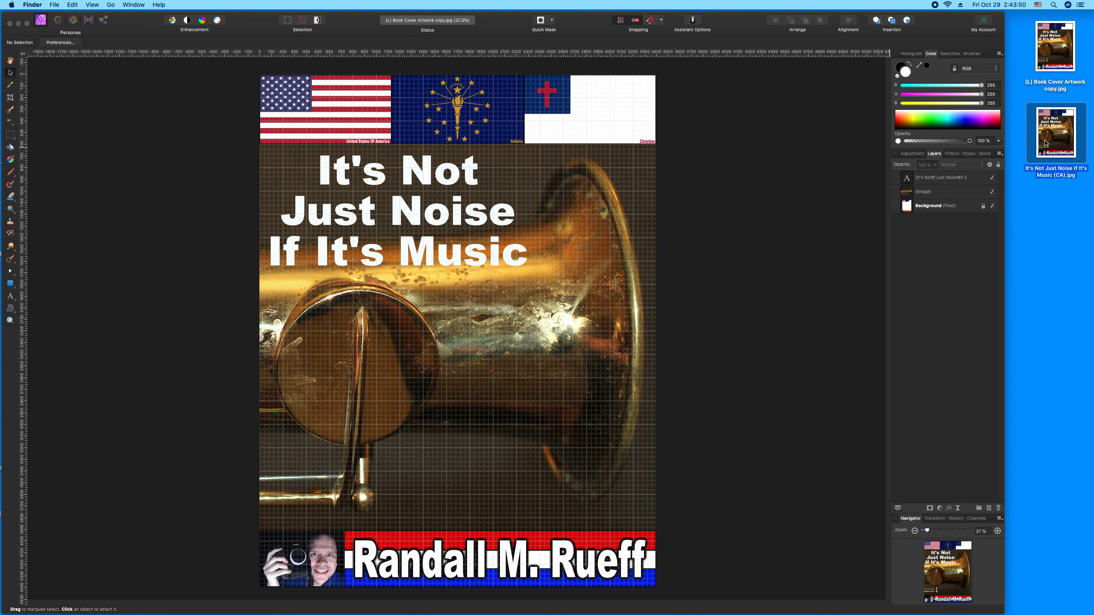
{"action": "key", "text": "super+i"}
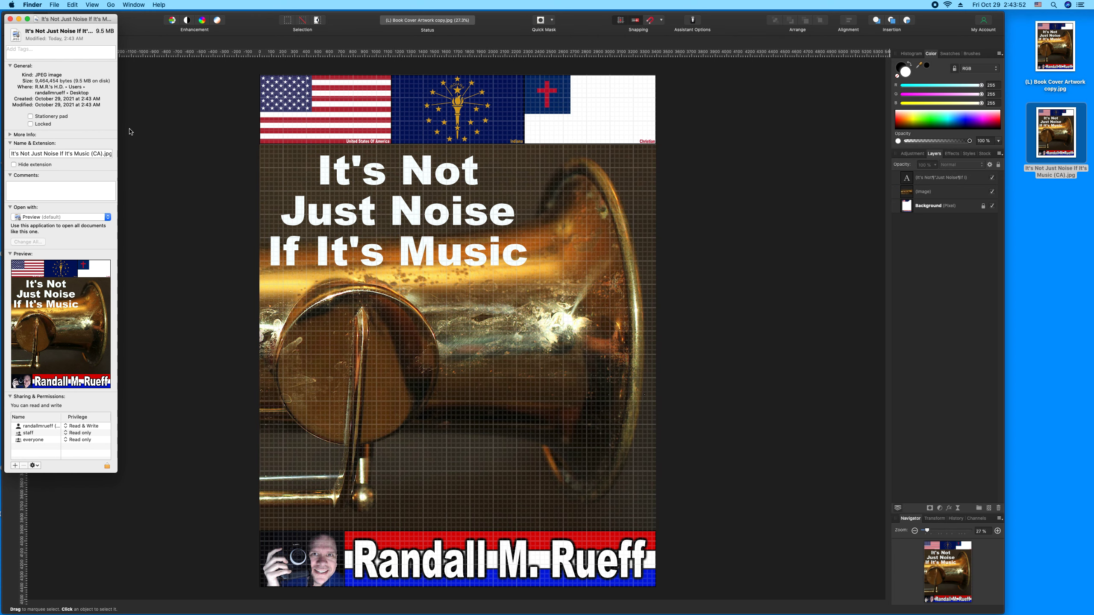
{"action": "left_click", "coordinate": [30, 124]}
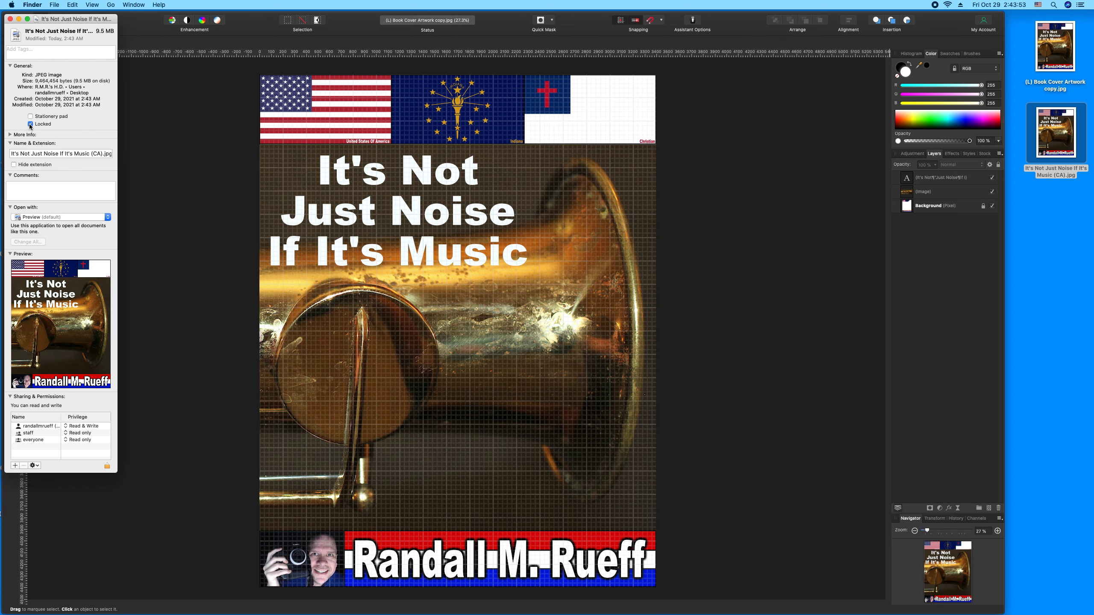
{"action": "left_click", "coordinate": [10, 19]}
Return to Affinity Photo and replace the whole title with "Soundless" and "Until Heard" on two lines.
{"action": "left_click", "coordinate": [340, 164]}
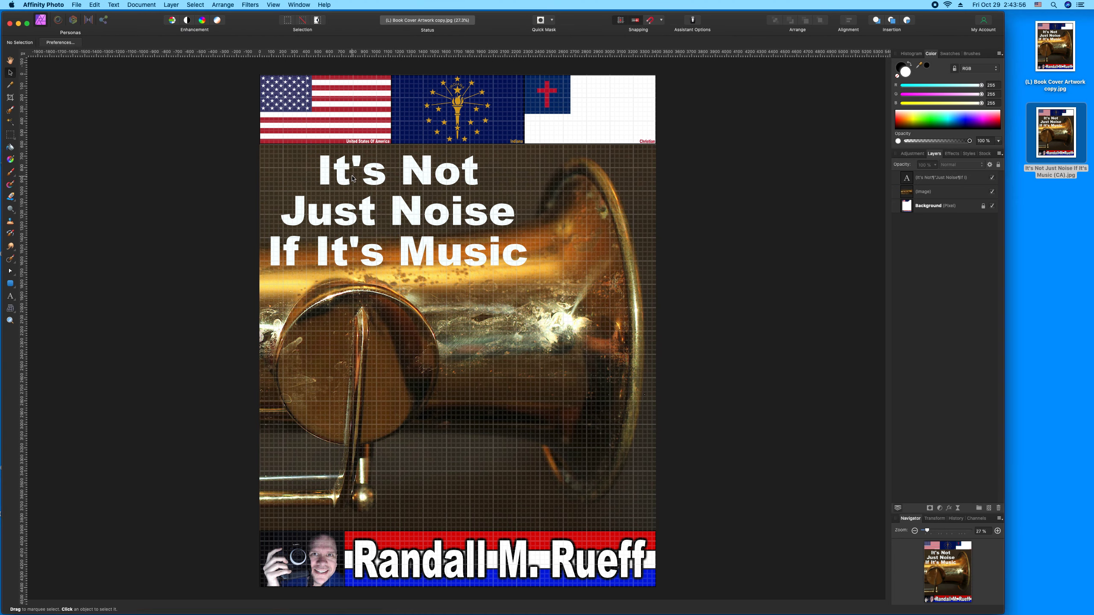
{"action": "double_click", "coordinate": [349, 172]}
{"action": "key", "text": "super+a"}
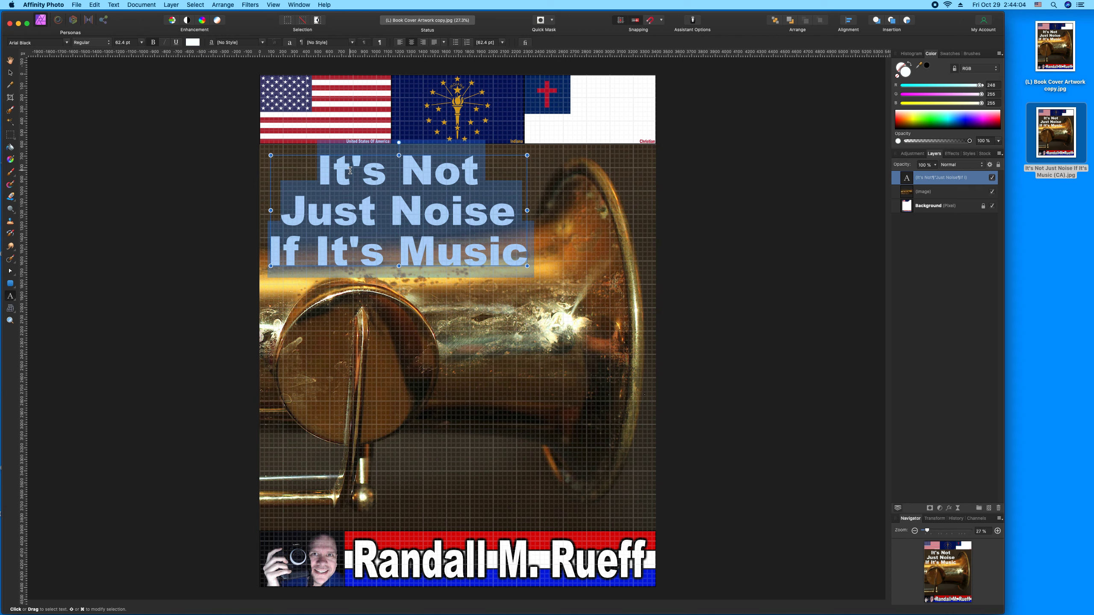
{"action": "type", "text": "Soundless"}
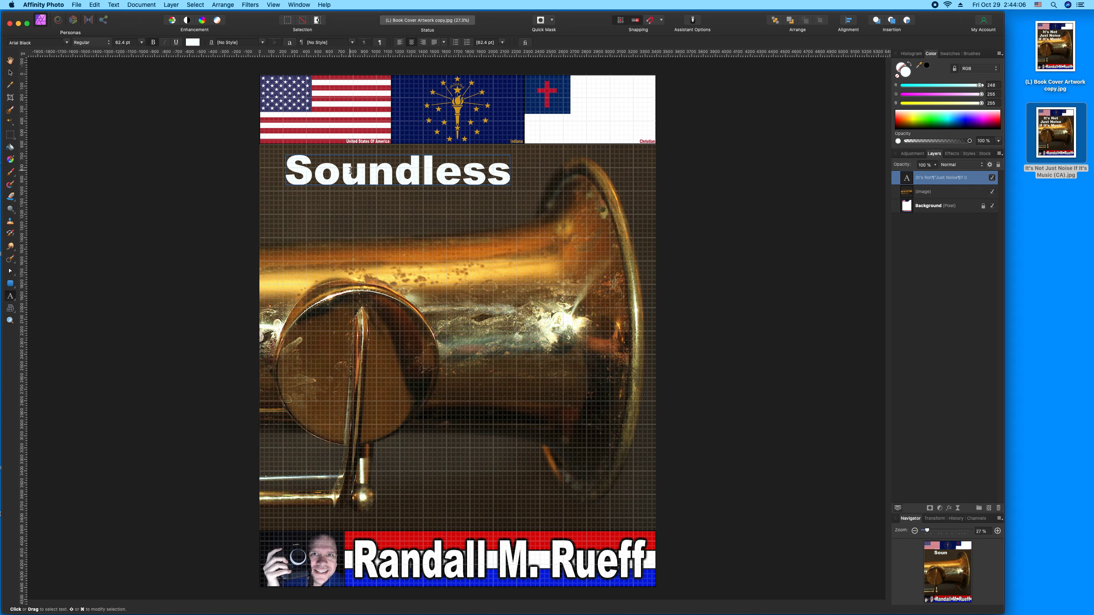
{"action": "key", "text": "Return"}
{"action": "type", "text": "Until Heard"}
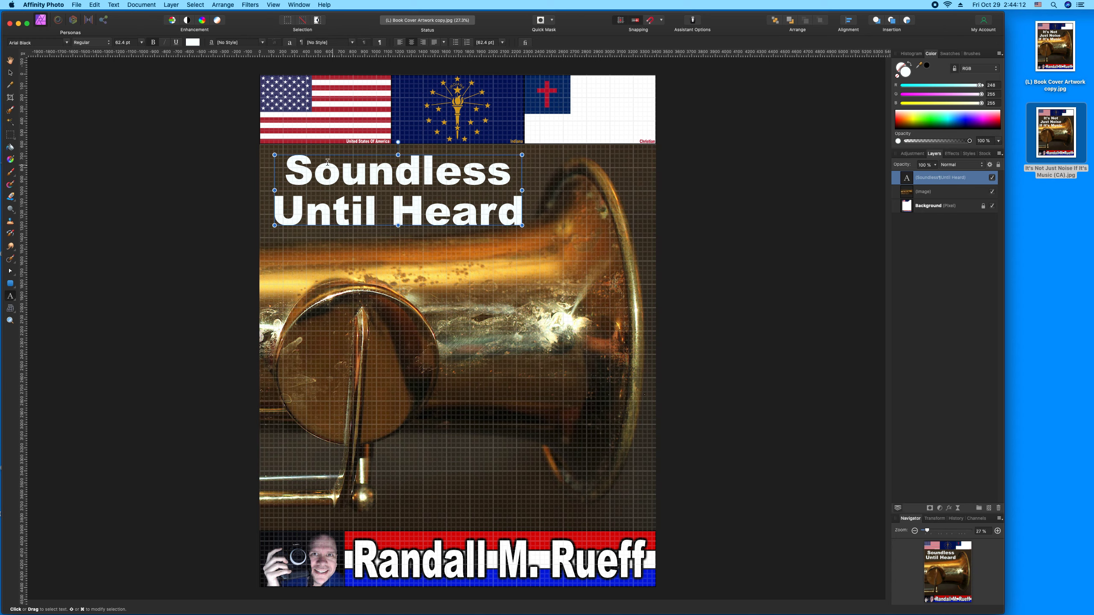
Enlarge the "Soundless Until Heard" title to 72.4 pt, reposition it beneath the flags and deselect it.
{"action": "left_click", "coordinate": [10, 72]}
{"action": "left_click_drag", "start_coordinate": [361, 195], "coordinate": [354, 184]}
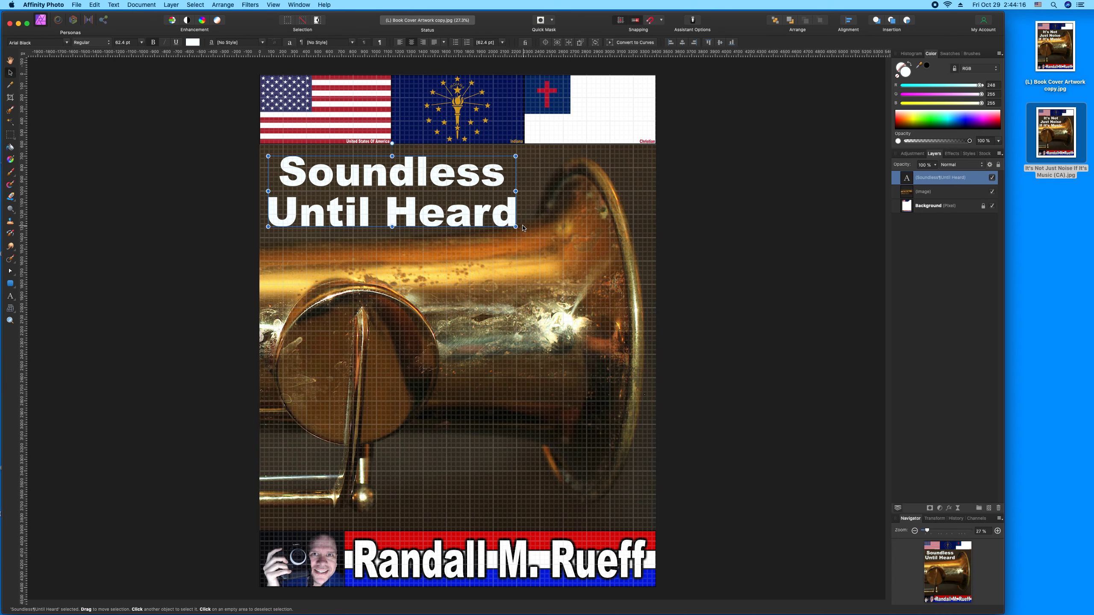
{"action": "key", "text": "super+shift+period"}
{"action": "key", "text": "super+shift+period"}
{"action": "key", "text": "super+shift+period"}
{"action": "key", "text": "super+shift+period"}
{"action": "key", "text": "super+shift+period"}
{"action": "key", "text": "super+shift+period"}
{"action": "key", "text": "super+shift+period"}
{"action": "key", "text": "super+shift+period"}
{"action": "key", "text": "super+shift+period"}
{"action": "key", "text": "super+shift+period"}
{"action": "left_click_drag", "start_coordinate": [523, 211], "coordinate": [528, 212]}
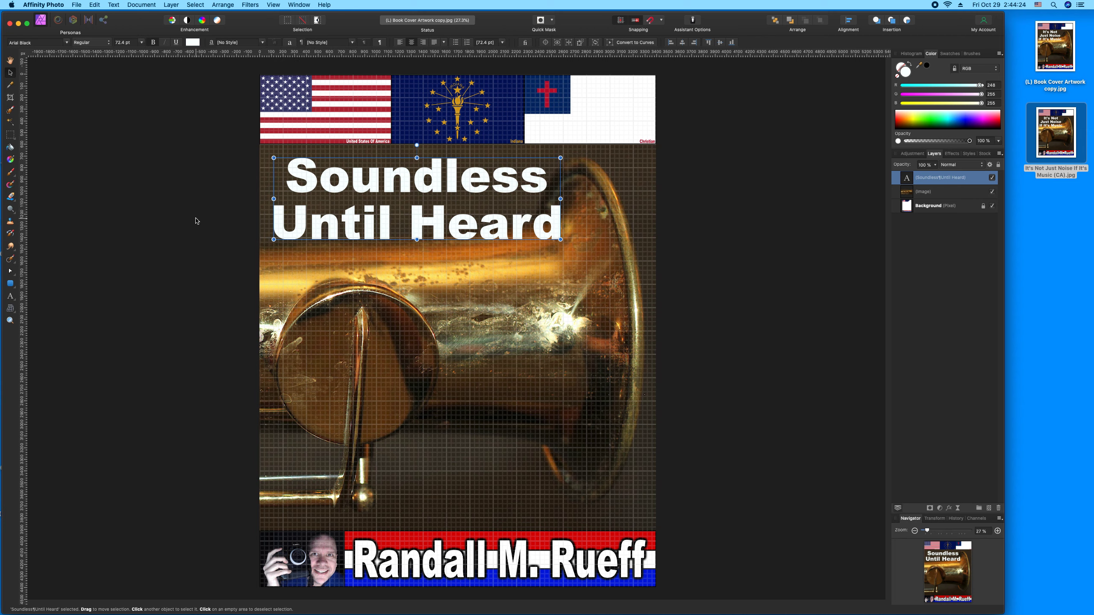
{"action": "key", "text": "alt+bracketleft"}
{"action": "left_click", "coordinate": [160, 132]}
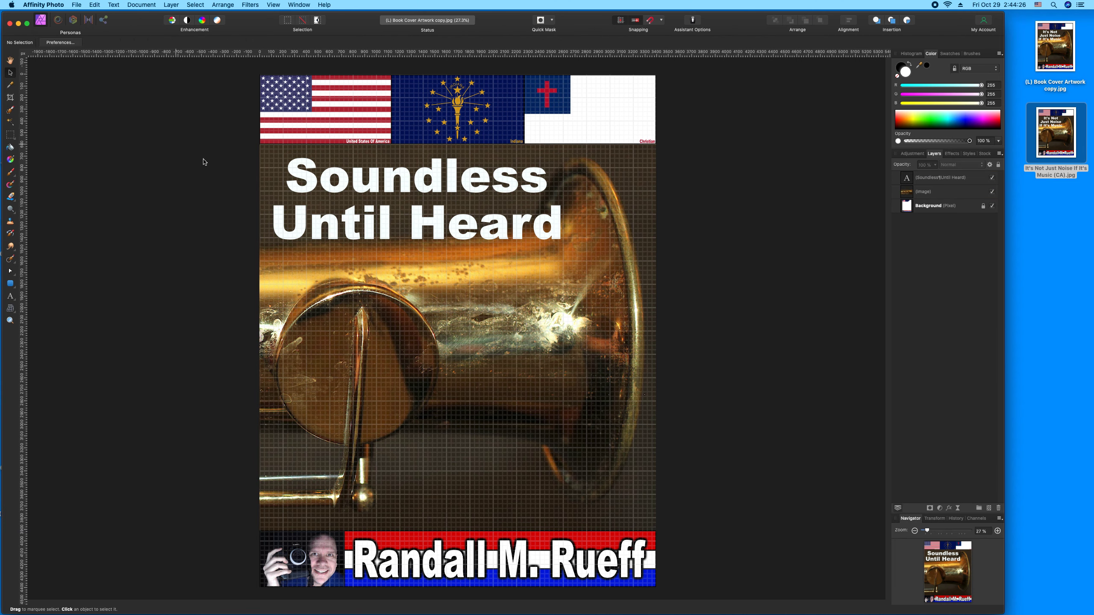
Copy the "Soundless Until Heard" title text, deselect it and save the cover document flattened.
{"action": "double_click", "coordinate": [309, 184]}
{"action": "key", "text": "super+a"}
{"action": "key", "text": "super+c"}
{"action": "left_click", "coordinate": [10, 72]}
{"action": "left_click", "coordinate": [66, 84]}
{"action": "key", "text": "super+s"}
{"action": "key", "text": "Escape"}
{"action": "left_click", "coordinate": [75, 5]}
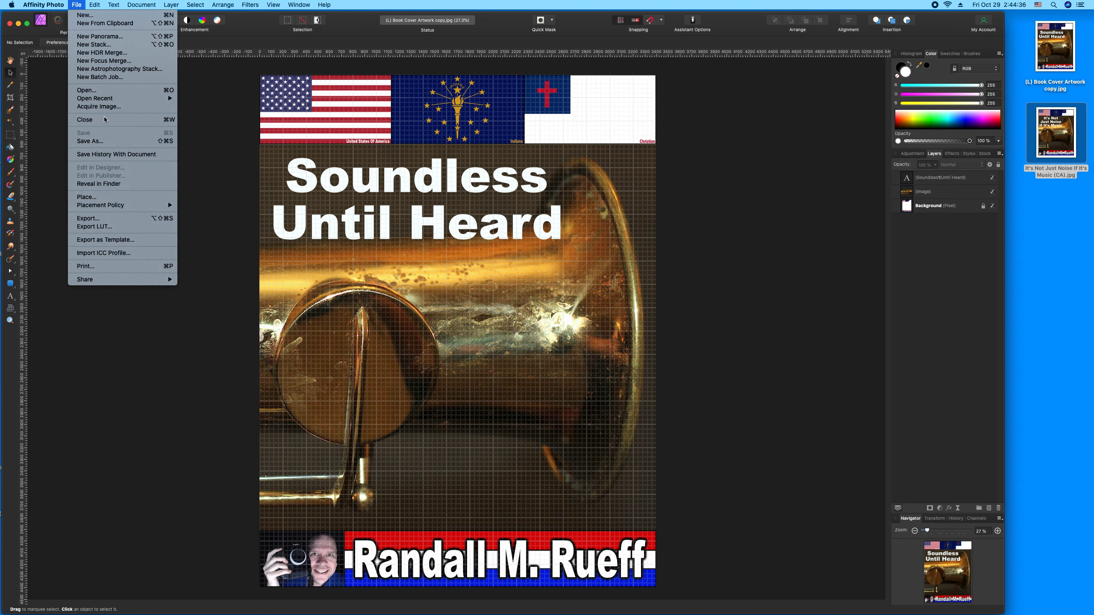
{"action": "left_click", "coordinate": [110, 219]}
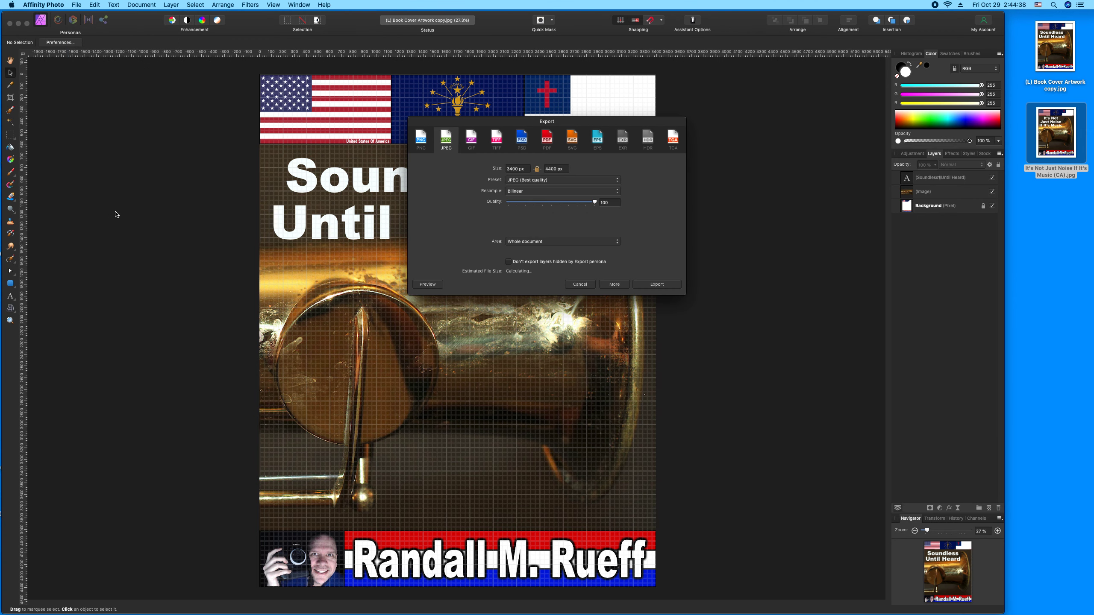
{"action": "left_click", "coordinate": [580, 285]}
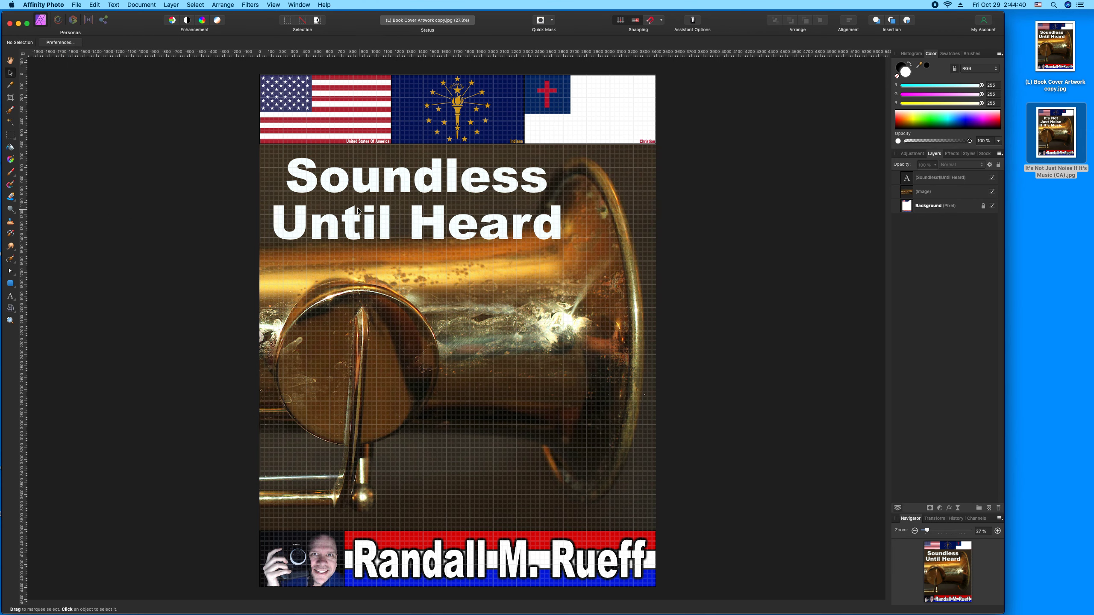
Add "Almost" as a separate first line above "Soundless Until Heard" in the cover title.
{"action": "double_click", "coordinate": [296, 179]}
{"action": "type", "text": "Almost"}
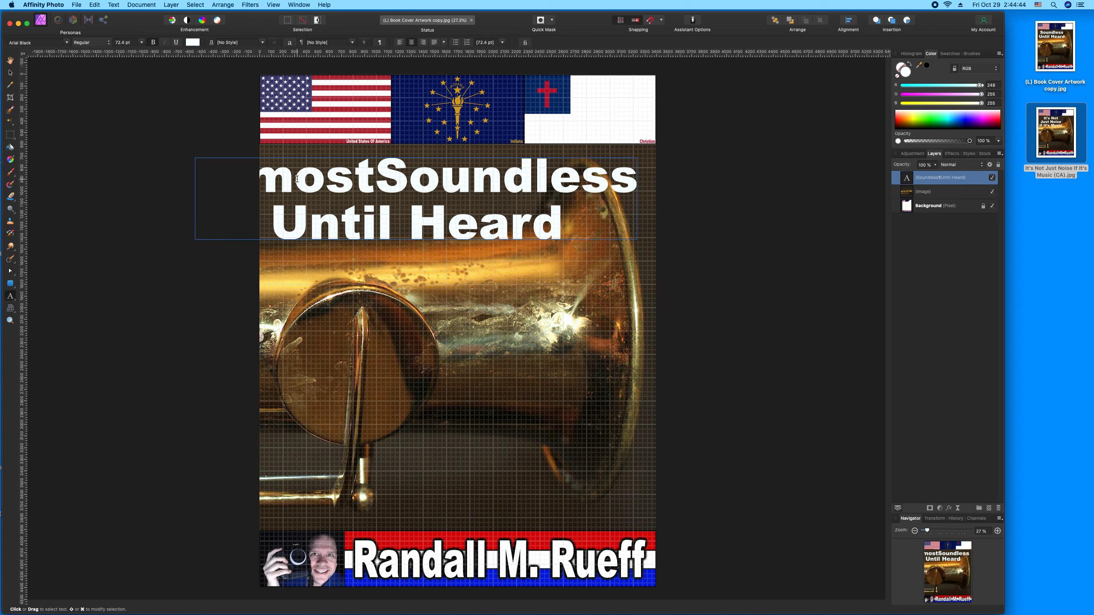
{"action": "key", "text": "Return"}
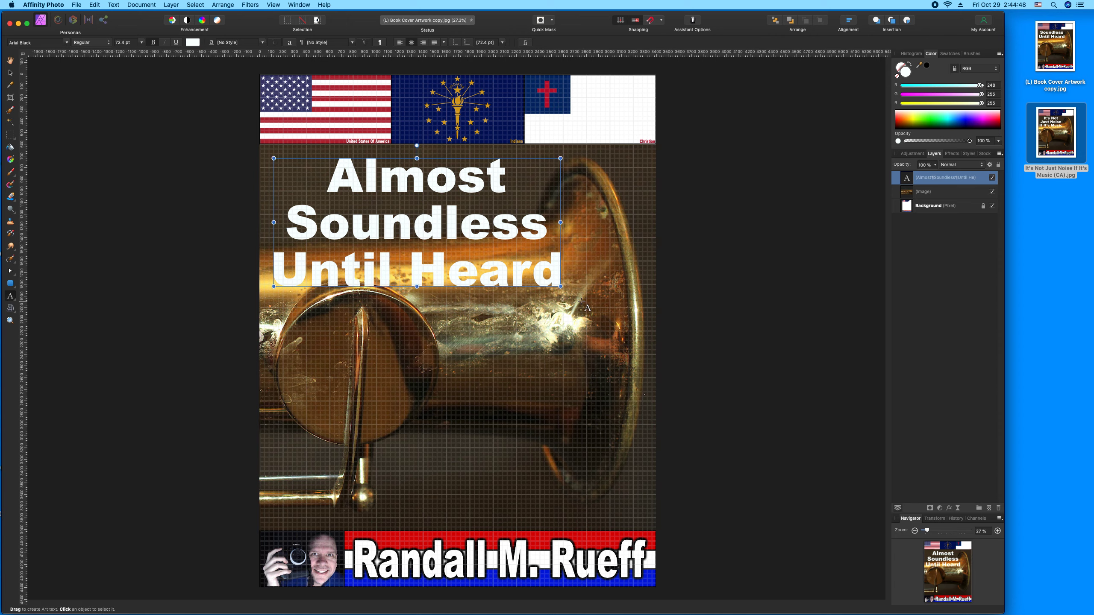
Resize the three-line title to about 64 pt and reposition it just beneath the flags, near the cover's left edge.
{"action": "left_click_drag", "start_coordinate": [560, 286], "coordinate": [510, 254]}
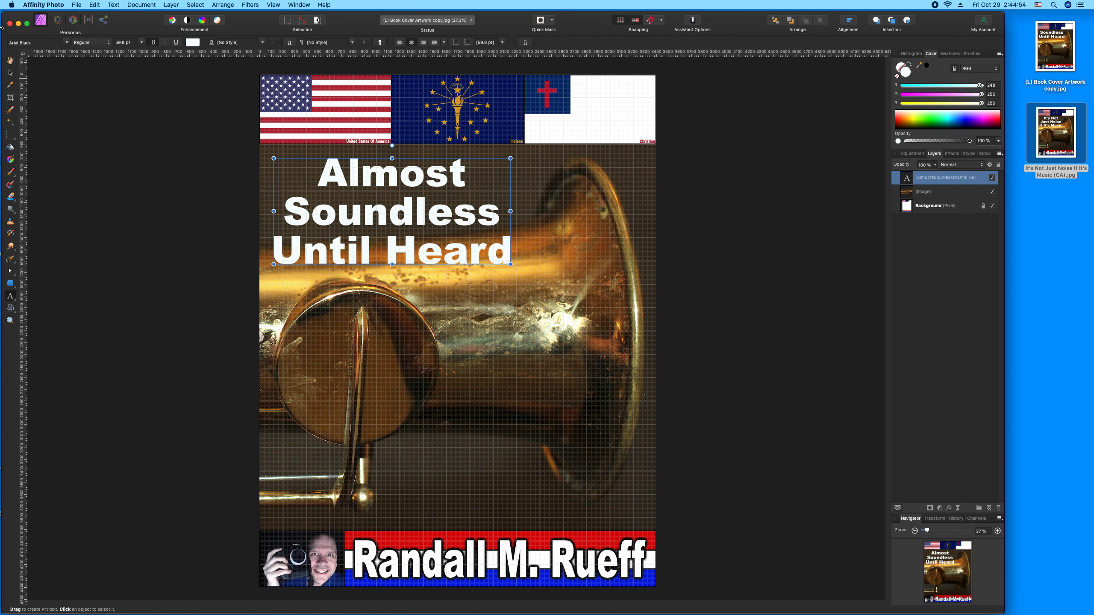
{"action": "left_click", "coordinate": [10, 72]}
{"action": "left_click_drag", "start_coordinate": [330, 175], "coordinate": [327, 169]}
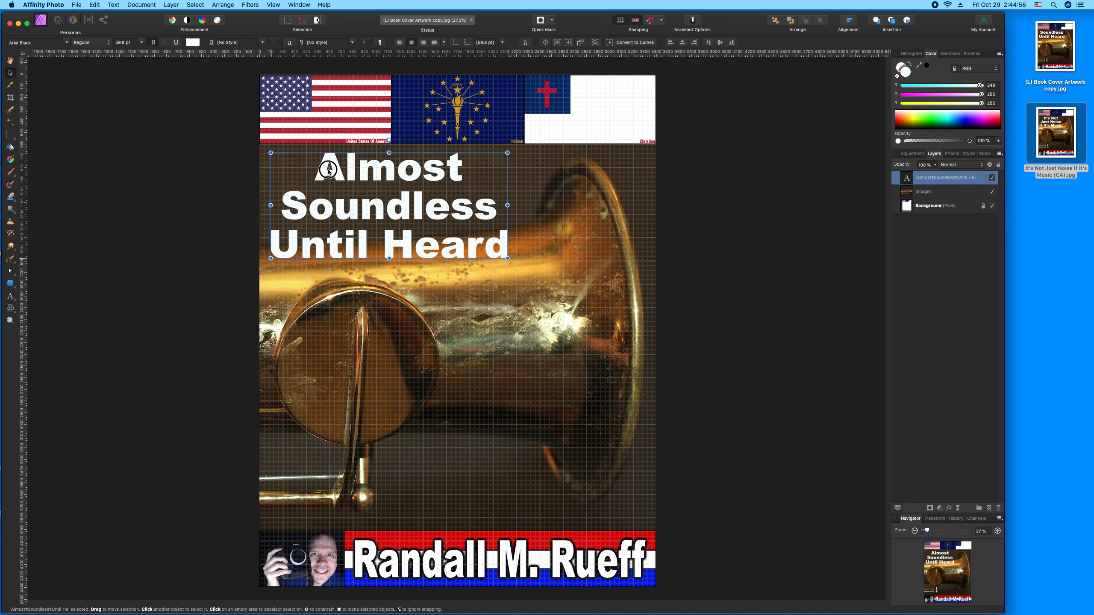
{"action": "left_click_drag", "start_coordinate": [510, 259], "coordinate": [526, 266]}
{"action": "left_click_drag", "start_coordinate": [485, 220], "coordinate": [486, 225]}
Copy the "Almost Soundless Until Heard" title text, deselect it and save the cover document flattened.
{"action": "double_click", "coordinate": [485, 225]}
{"action": "double_click", "coordinate": [485, 224]}
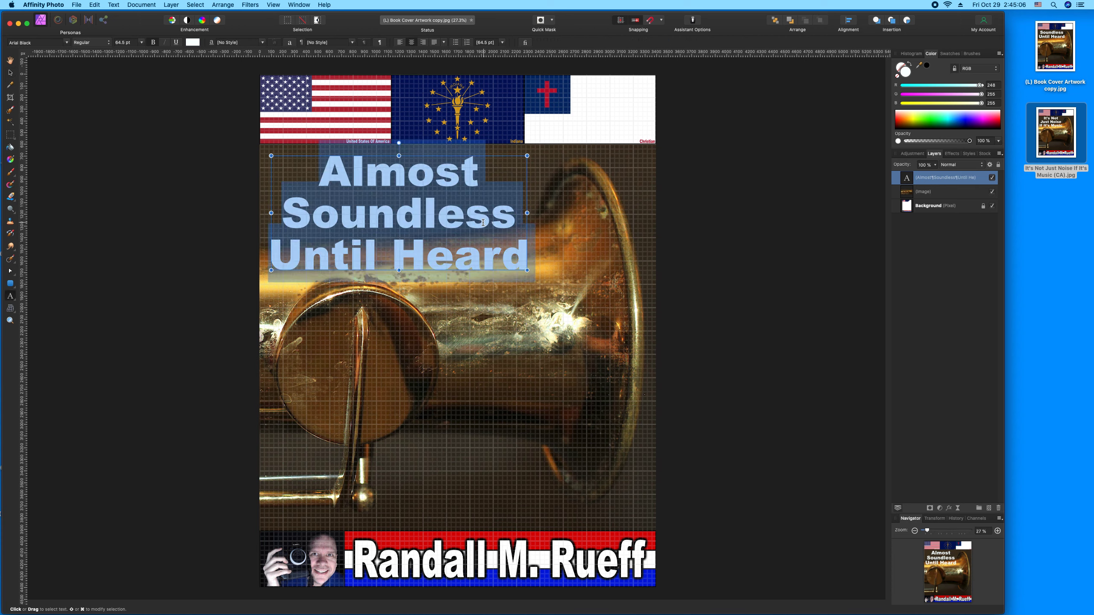
{"action": "left_click", "coordinate": [10, 72]}
{"action": "left_click", "coordinate": [63, 88]}
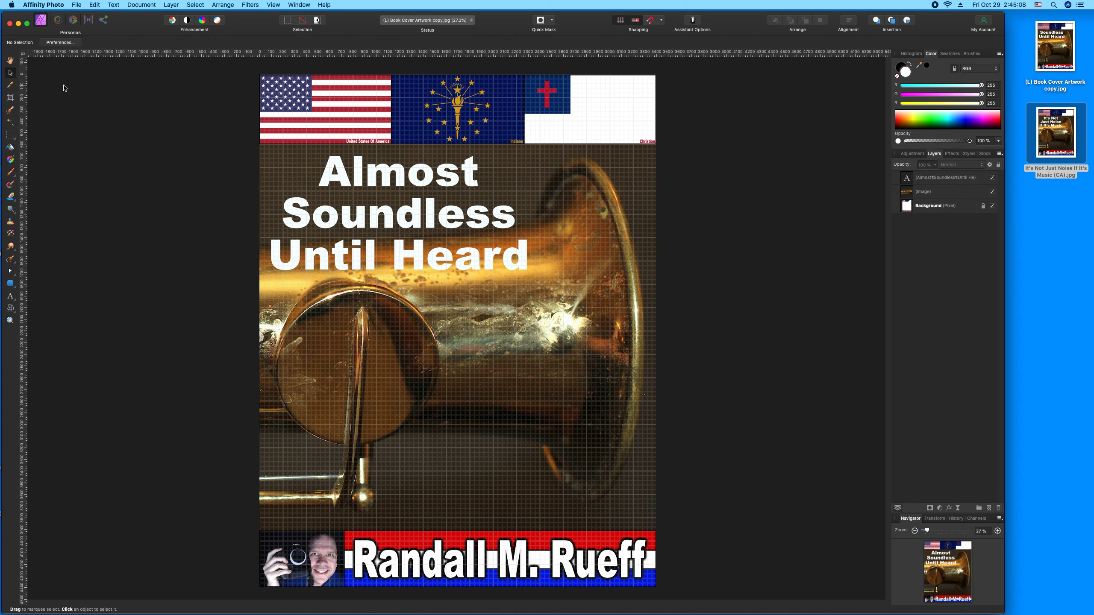
{"action": "key", "text": "super+s"}
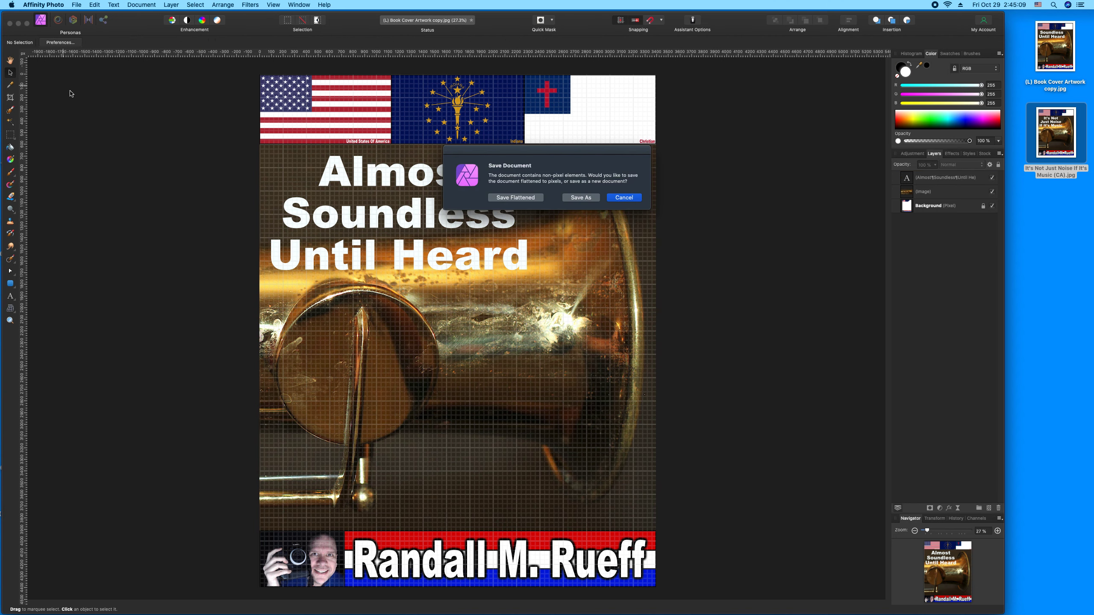
{"action": "left_click", "coordinate": [496, 197]}
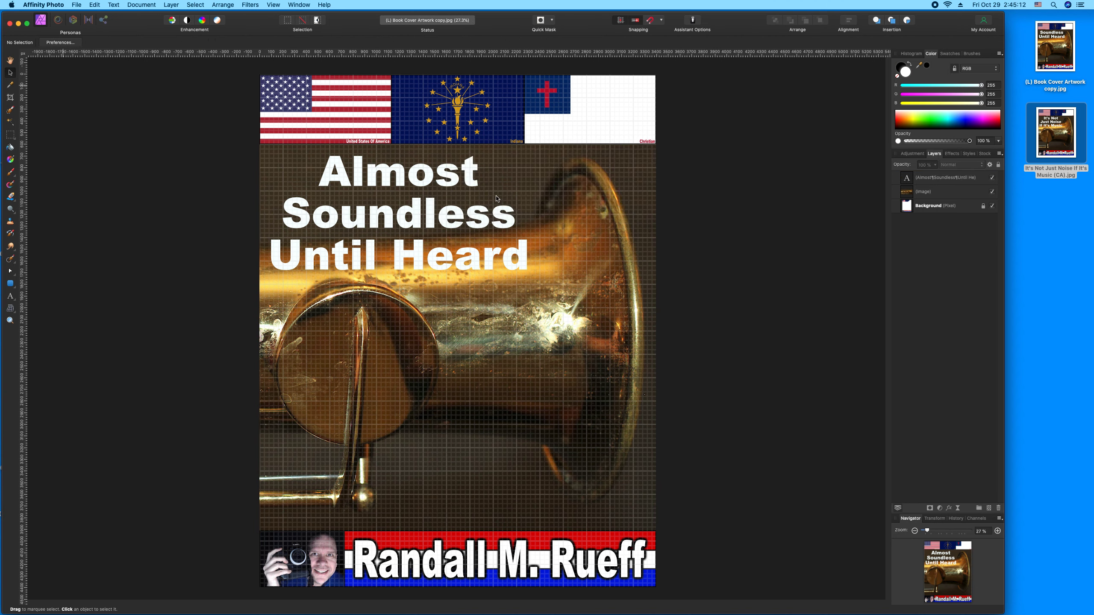
Export the cover as a best-quality JPEG to the Desktop, with "Almost Soundless Until Heard (CA)" as both file name and tag.
{"action": "left_click", "coordinate": [76, 5]}
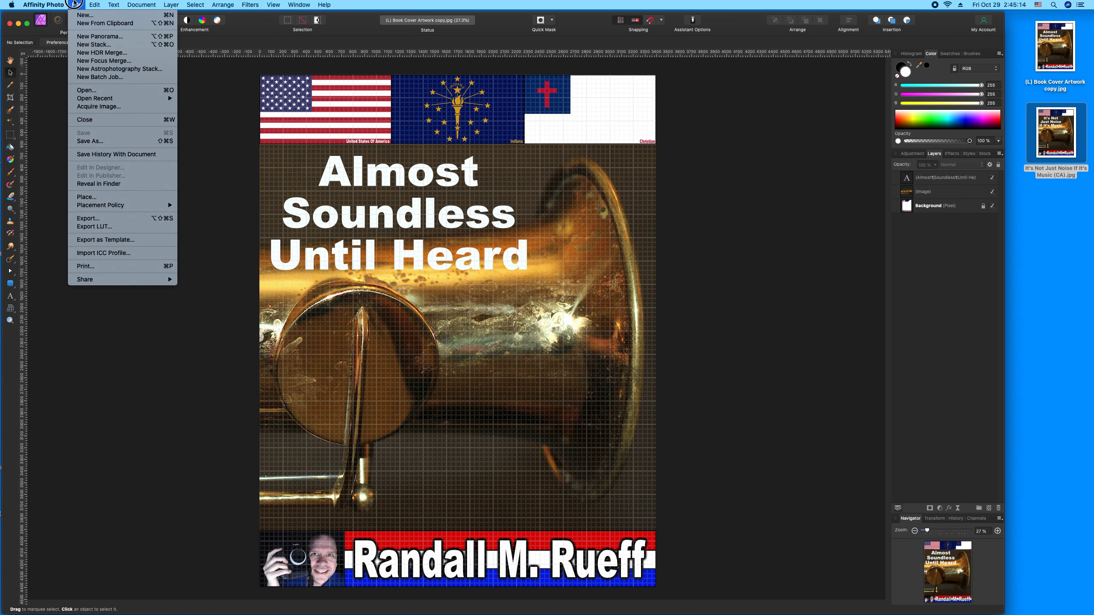
{"action": "left_click", "coordinate": [111, 219]}
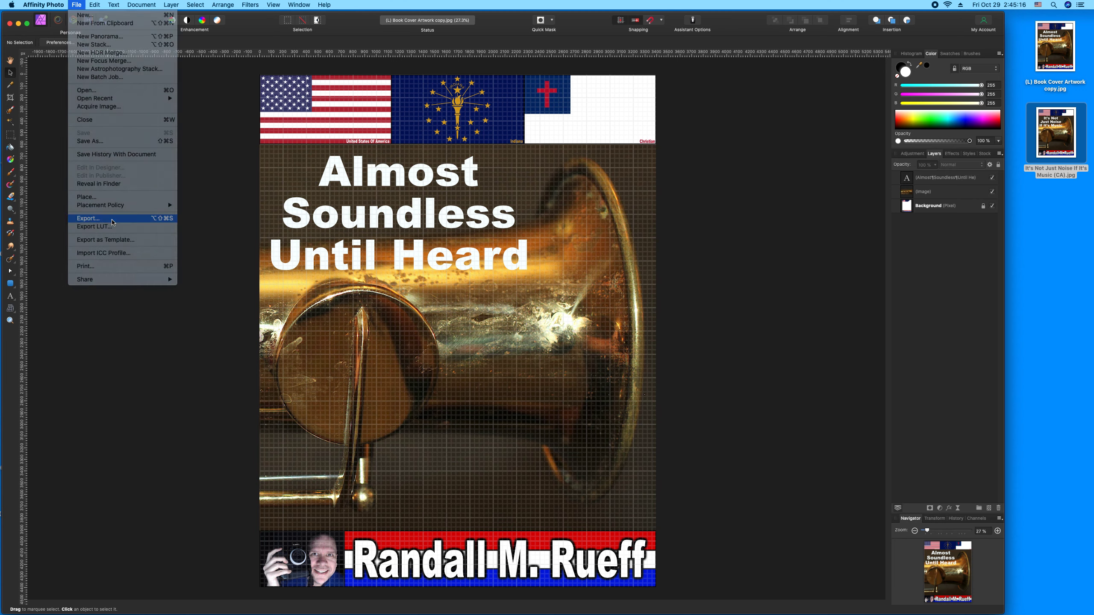
{"action": "left_click", "coordinate": [663, 286]}
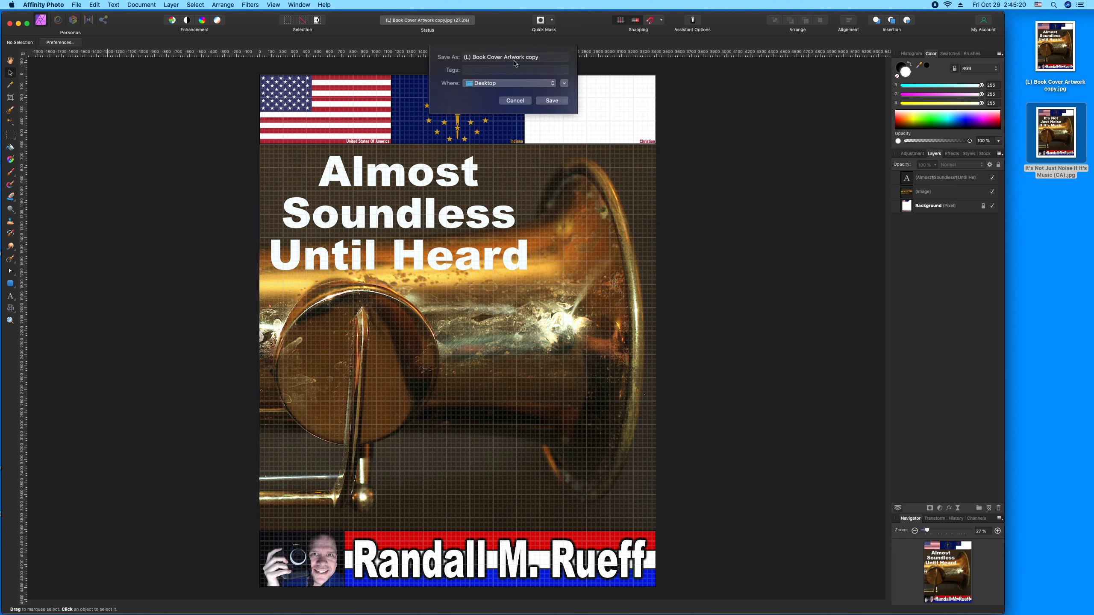
{"action": "left_click_drag", "start_coordinate": [546, 57], "coordinate": [436, 58]}
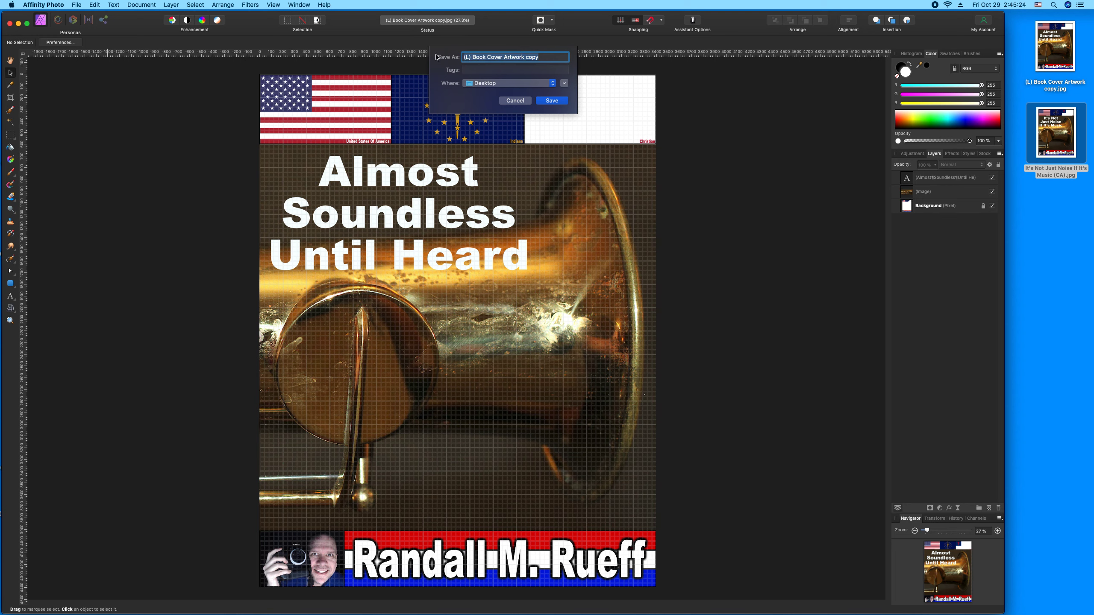
{"action": "key", "text": "super+v"}
{"action": "type", "text": "(CA)"}
{"action": "key", "text": "super+a"}
{"action": "left_click", "coordinate": [491, 70]}
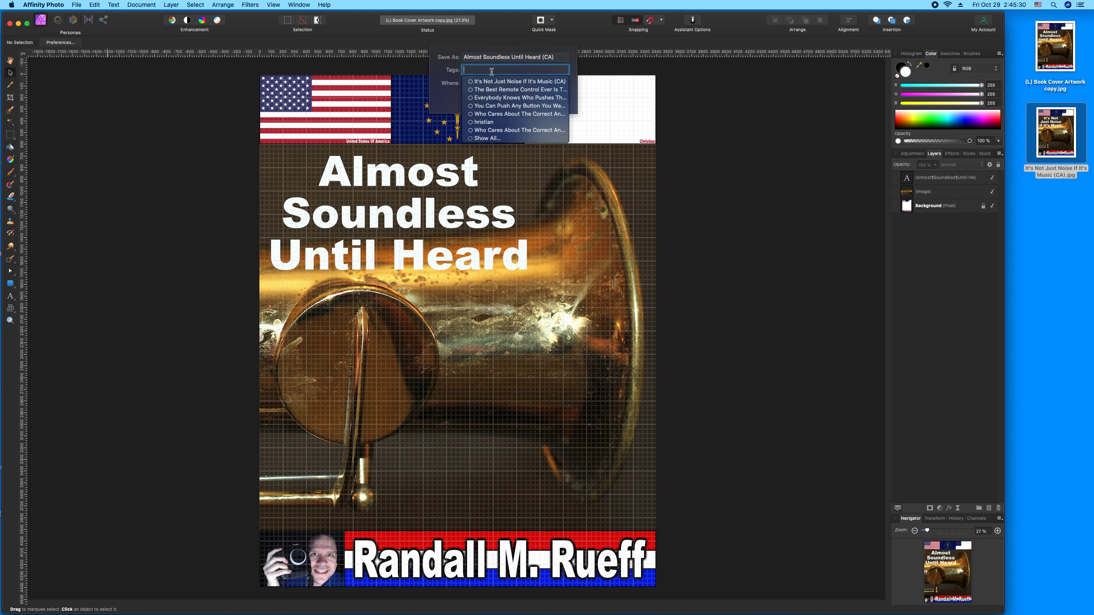
{"action": "key", "text": "super+v"}
{"action": "left_click", "coordinate": [561, 59]}
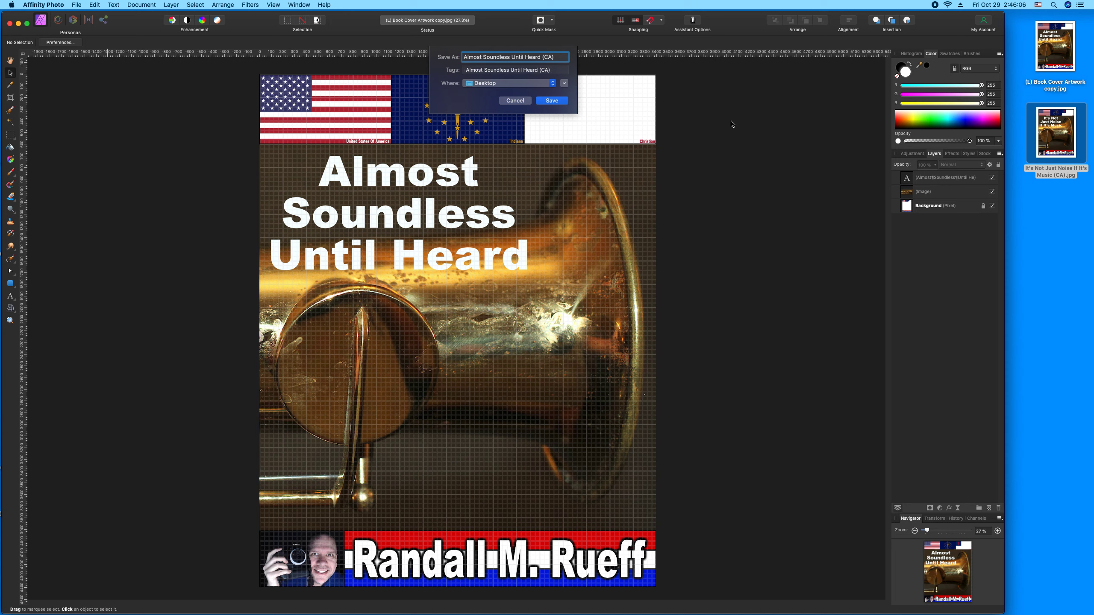
{"action": "key", "text": "Return"}
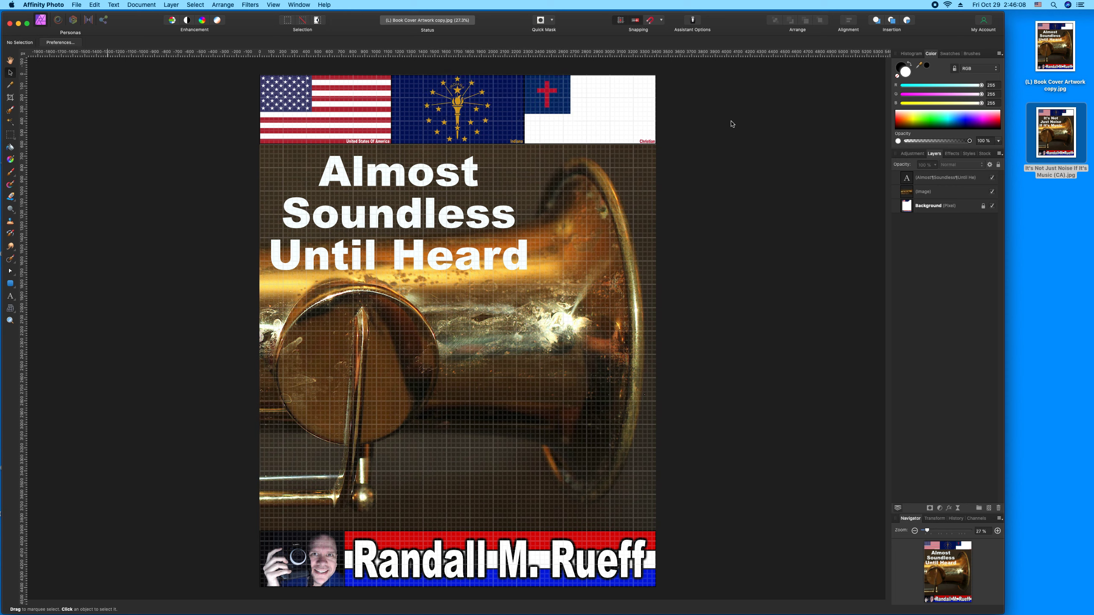
Place the new JPEG below the earlier export on the Desktop and lock both exported files in their shared info.
{"action": "left_click_drag", "start_coordinate": [1059, 278], "coordinate": [1070, 208]}
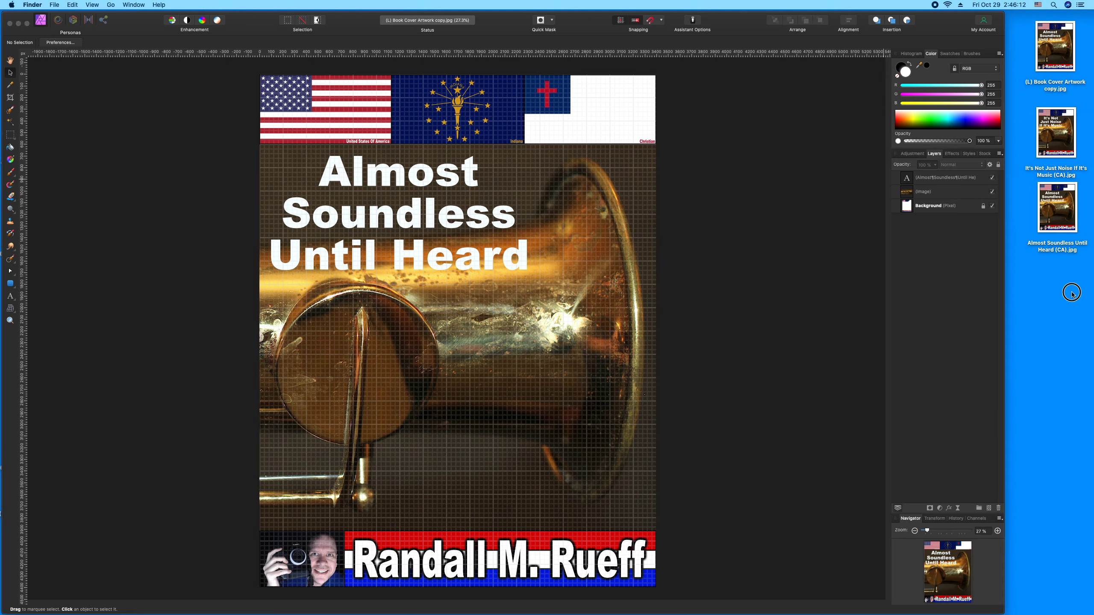
{"action": "left_click", "coordinate": [1051, 128], "text": "shift"}
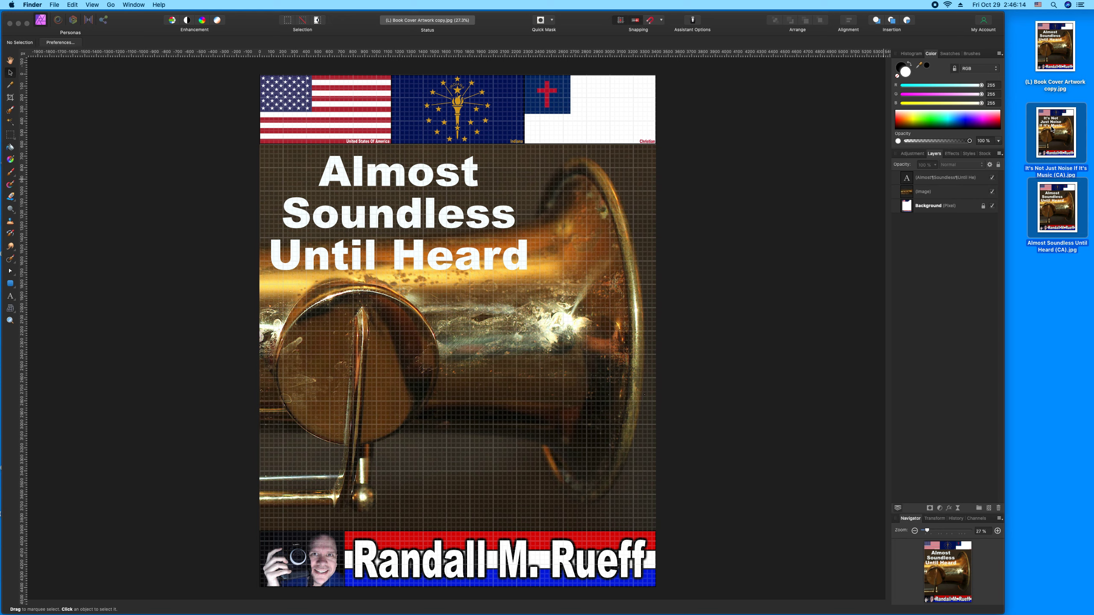
{"action": "key", "text": "ctrl+super+i"}
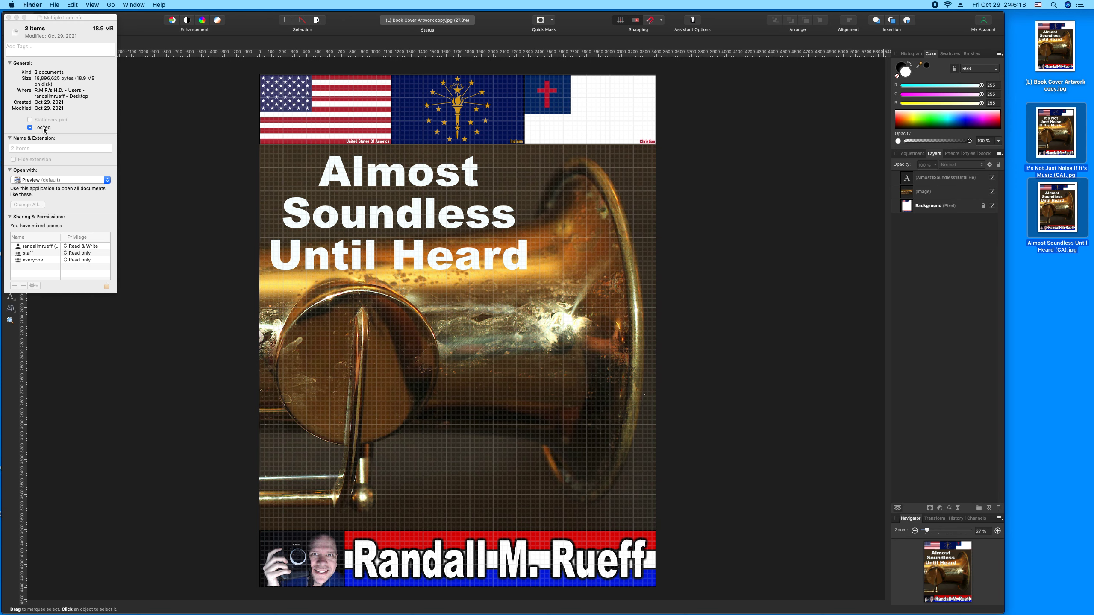
{"action": "left_click", "coordinate": [9, 17]}
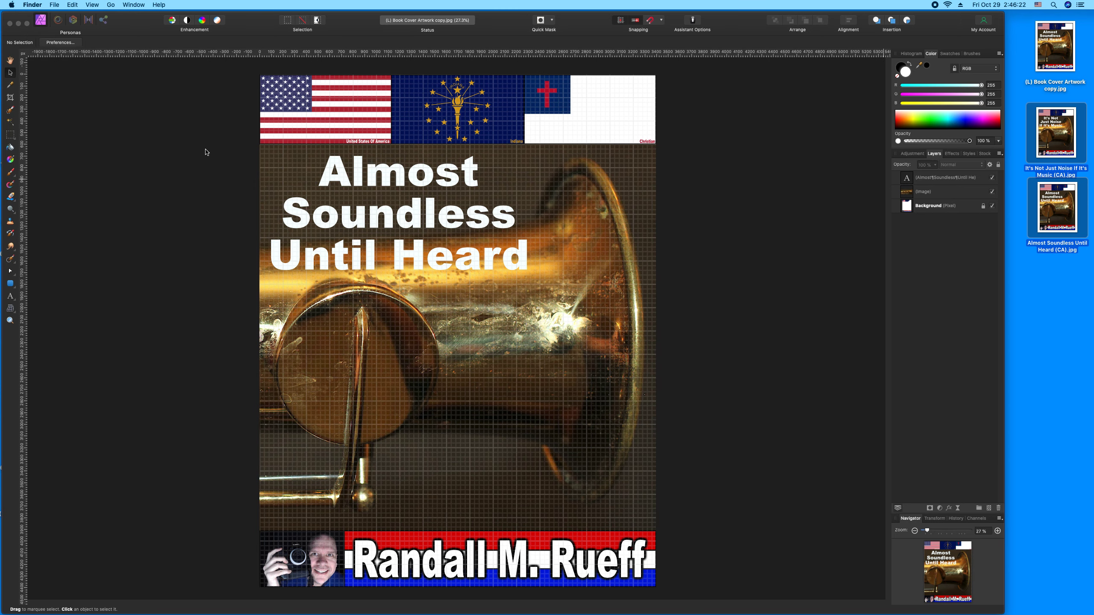
Return to Affinity Photo and replace the title's lower two lines with "As Loud" and "As A Woman".
{"action": "left_click", "coordinate": [357, 202]}
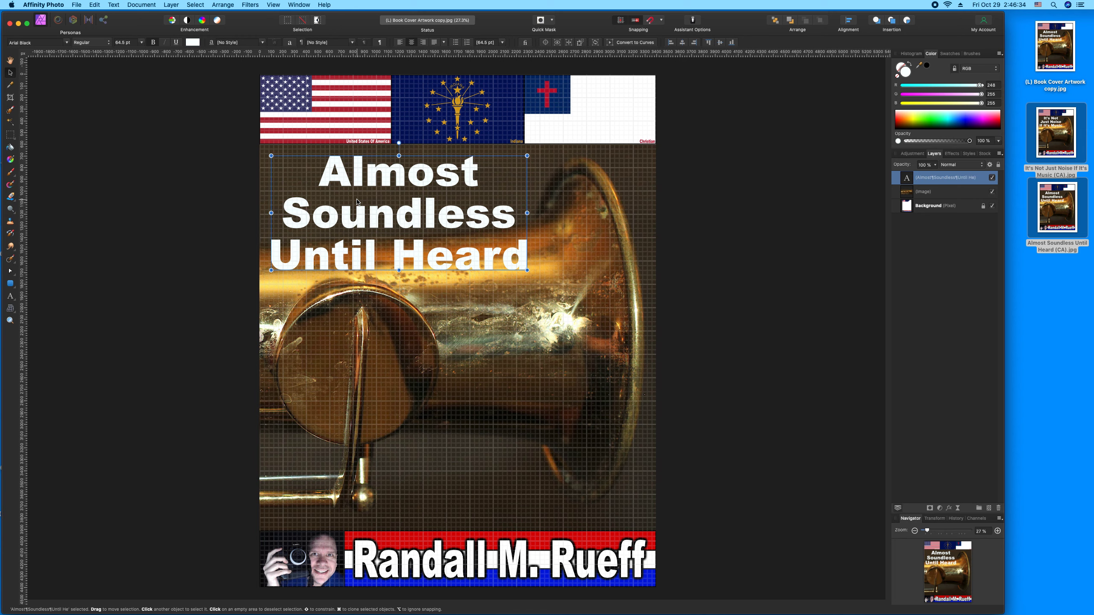
{"action": "key", "text": "t"}
{"action": "left_click_drag", "start_coordinate": [526, 253], "coordinate": [506, 270]}
{"action": "double_click", "coordinate": [285, 217]}
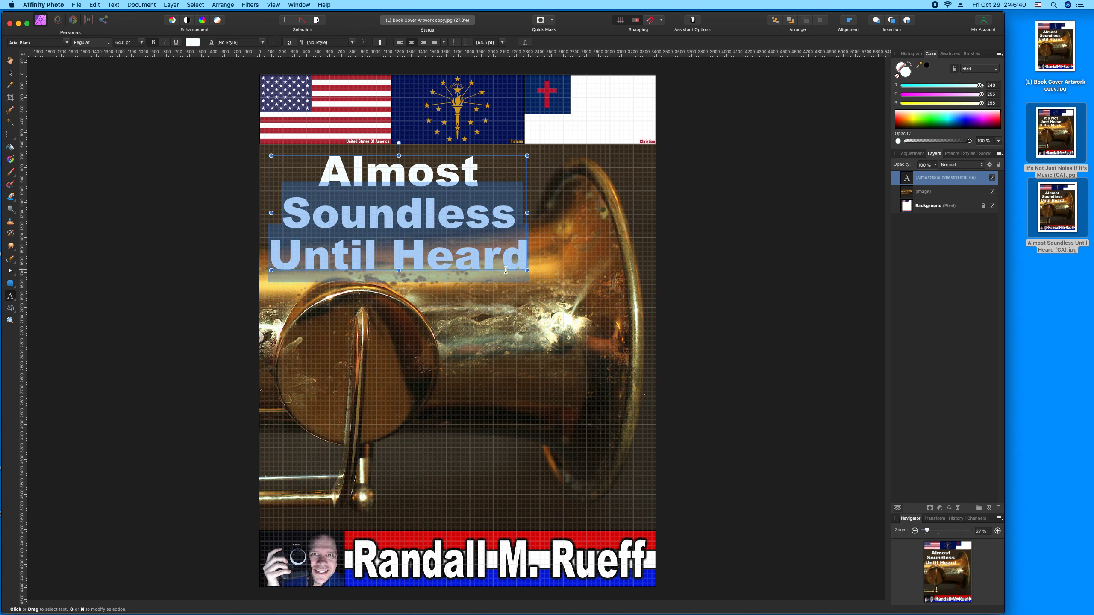
{"action": "type", "text": "As Loud"}
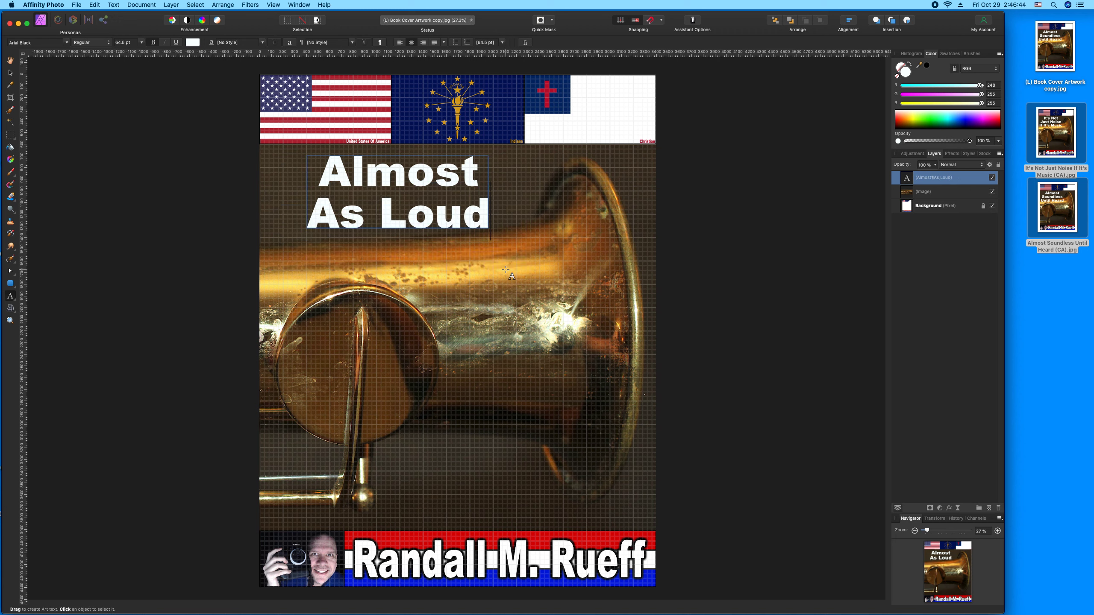
{"action": "key", "text": "Return"}
{"action": "type", "text": "As A Woman"}
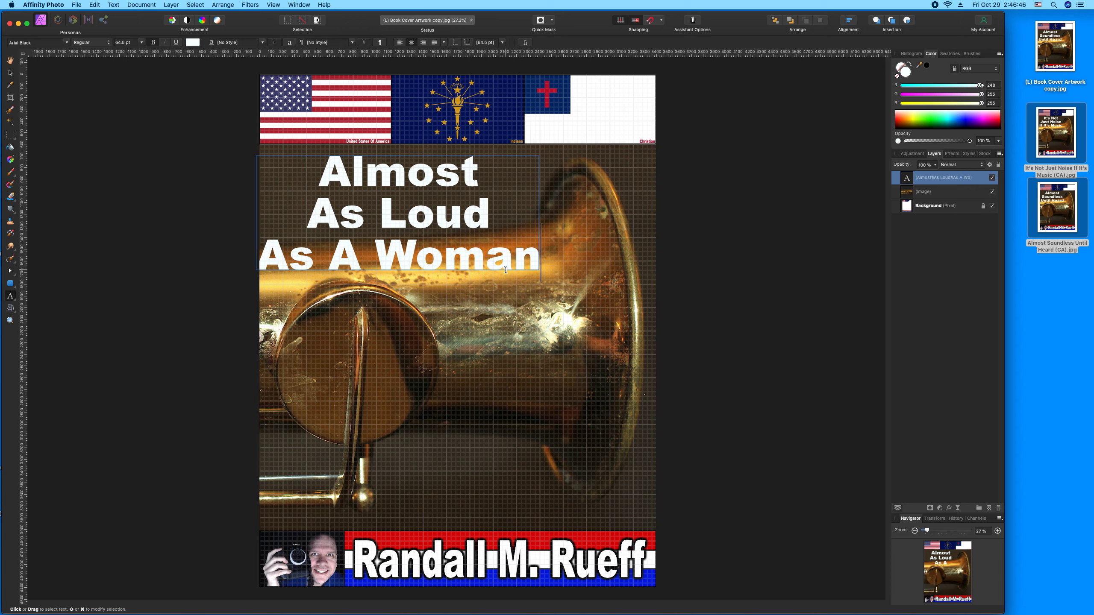
{"action": "key", "text": "Escape"}
Shift the "Almost As Loud As A Woman" title right until it fits inside the cover, deselect it and save the document flattened.
{"action": "left_click", "coordinate": [11, 72]}
{"action": "left_click_drag", "start_coordinate": [383, 204], "coordinate": [398, 203]}
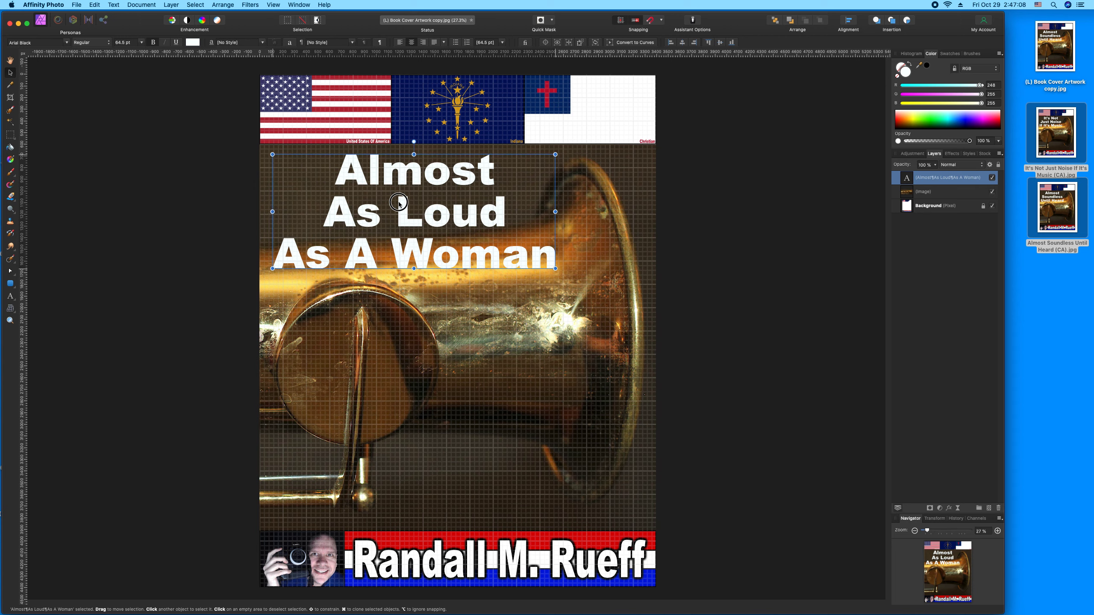
{"action": "left_click_drag", "start_coordinate": [398, 204], "coordinate": [398, 205]}
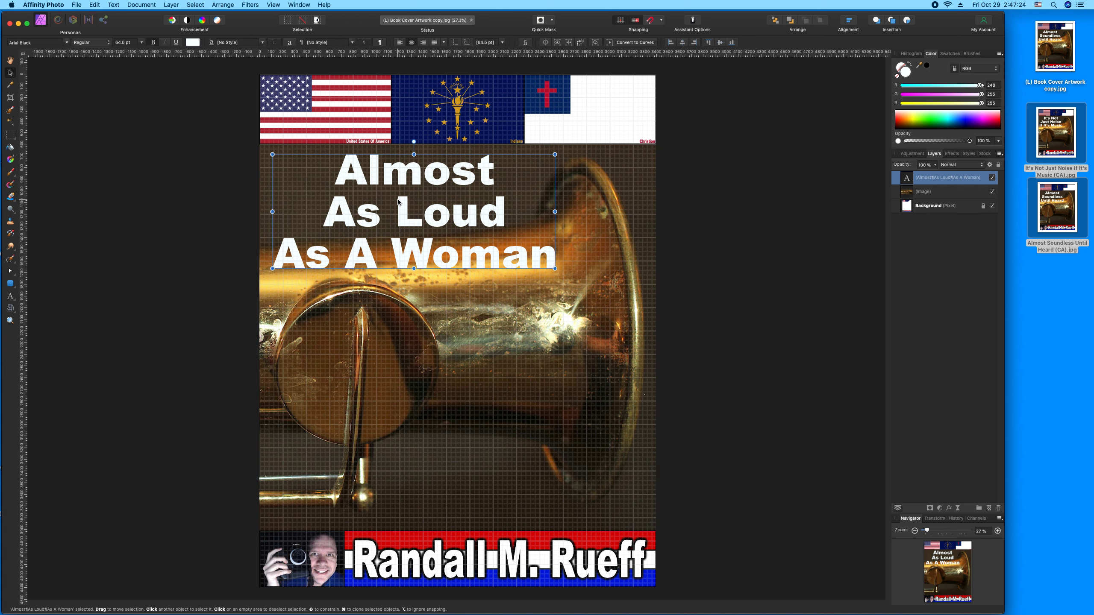
{"action": "left_click", "coordinate": [178, 207]}
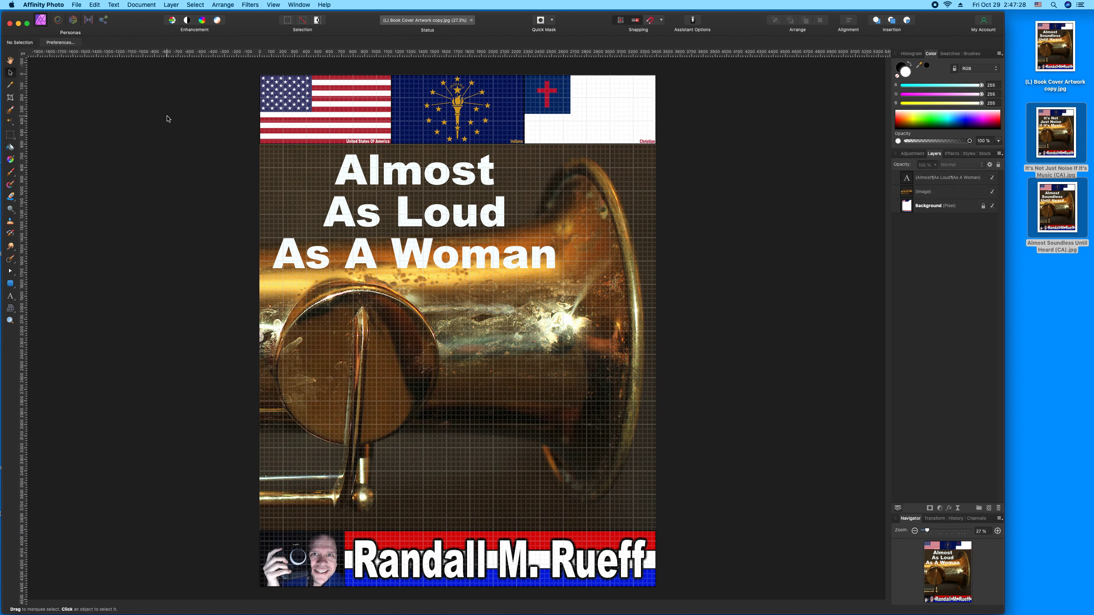
{"action": "key", "text": "super+s"}
{"action": "left_click", "coordinate": [522, 198]}
Copy the whole "Almost As Loud As A Woman" title text, deselect everything and save the document flattened again.
{"action": "double_click", "coordinate": [344, 182]}
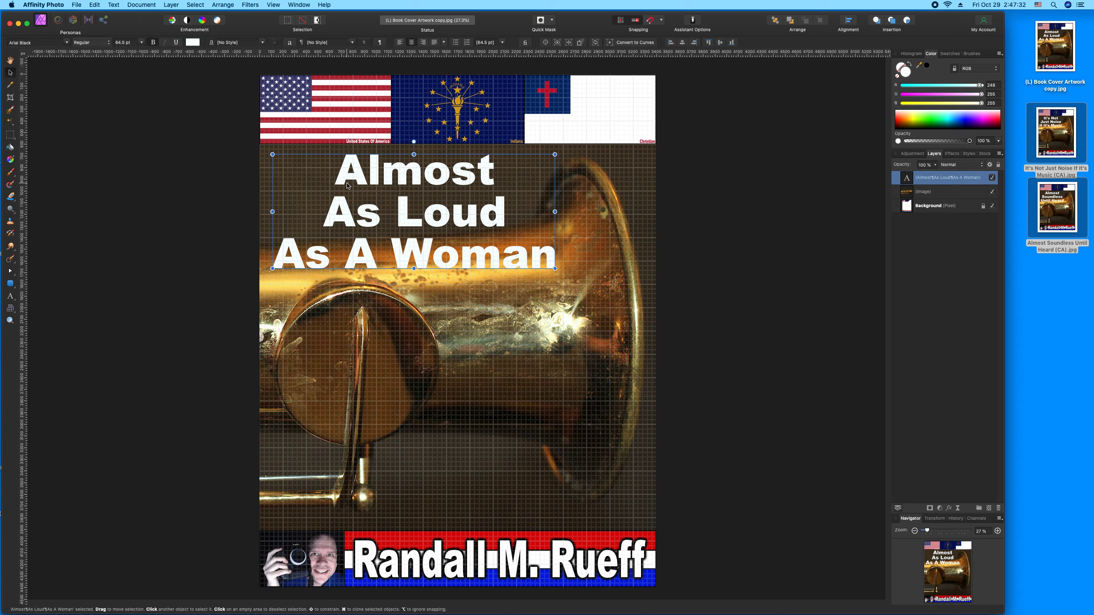
{"action": "key", "text": "super+a"}
{"action": "key", "text": "super+c"}
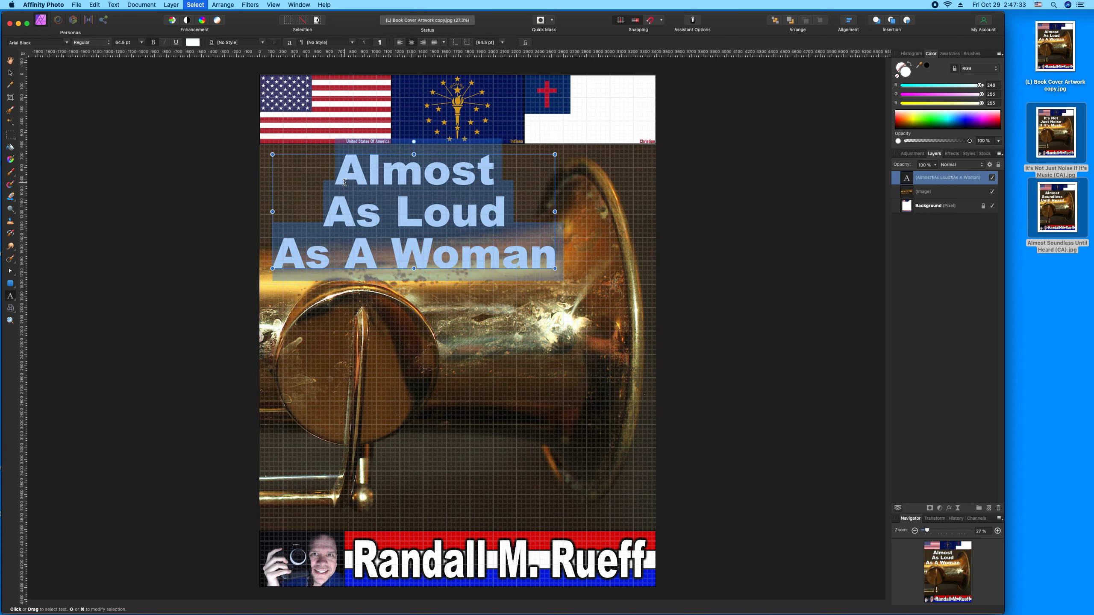
{"action": "left_click", "coordinate": [201, 208]}
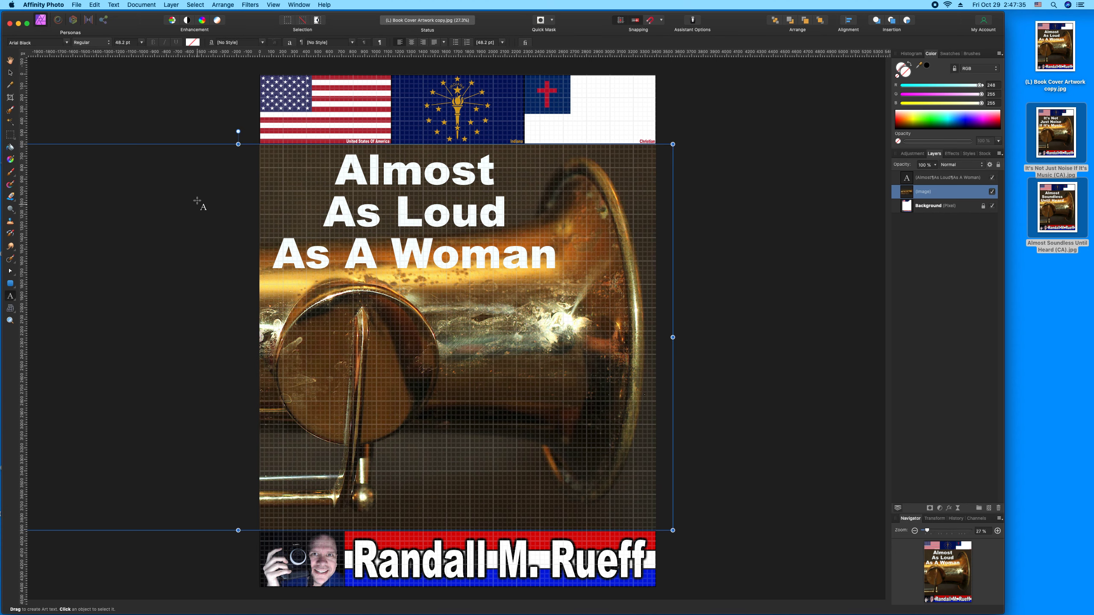
{"action": "left_click", "coordinate": [10, 72]}
{"action": "left_click", "coordinate": [42, 79]}
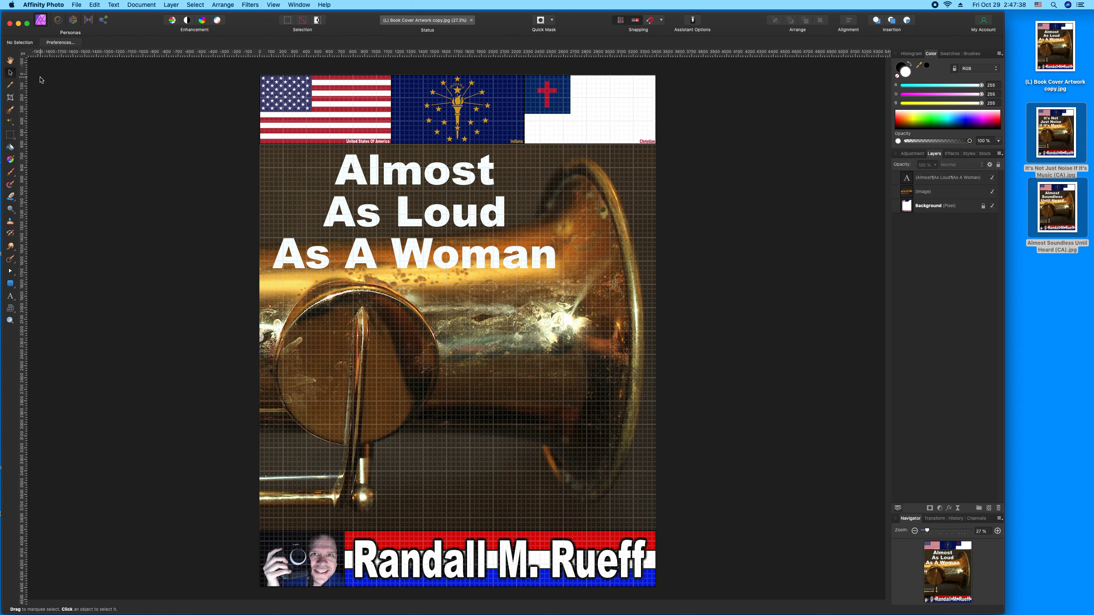
{"action": "key", "text": "super+s"}
{"action": "left_click", "coordinate": [514, 196]}
Export the "Almost As Loud As A Woman" cover as a best-quality JPEG of the whole document.
{"action": "left_click", "coordinate": [77, 4]}
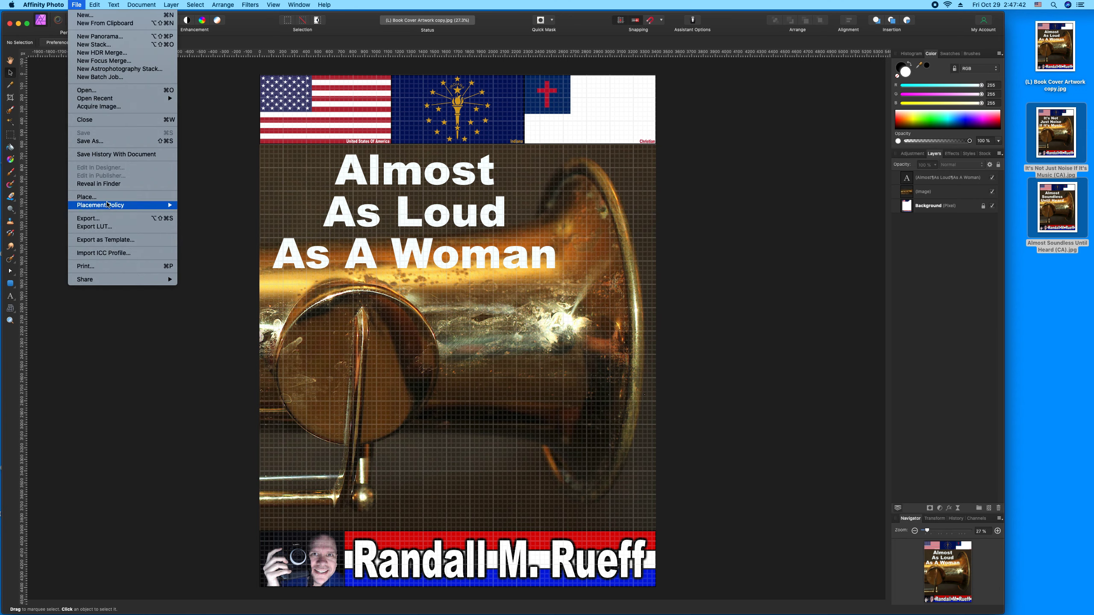
{"action": "left_click", "coordinate": [110, 218]}
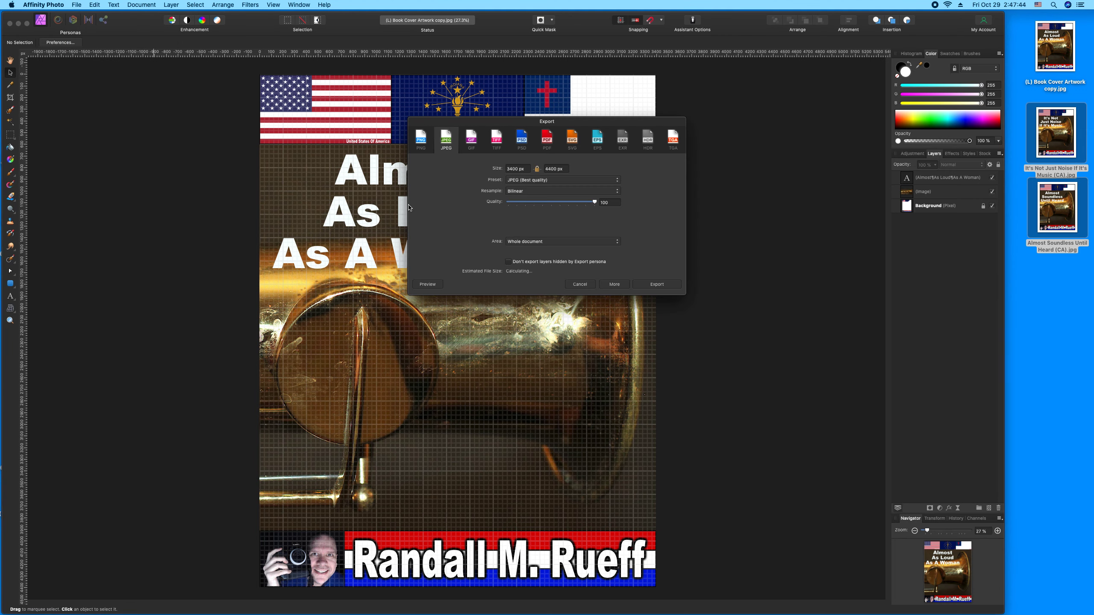
{"action": "left_click", "coordinate": [651, 285]}
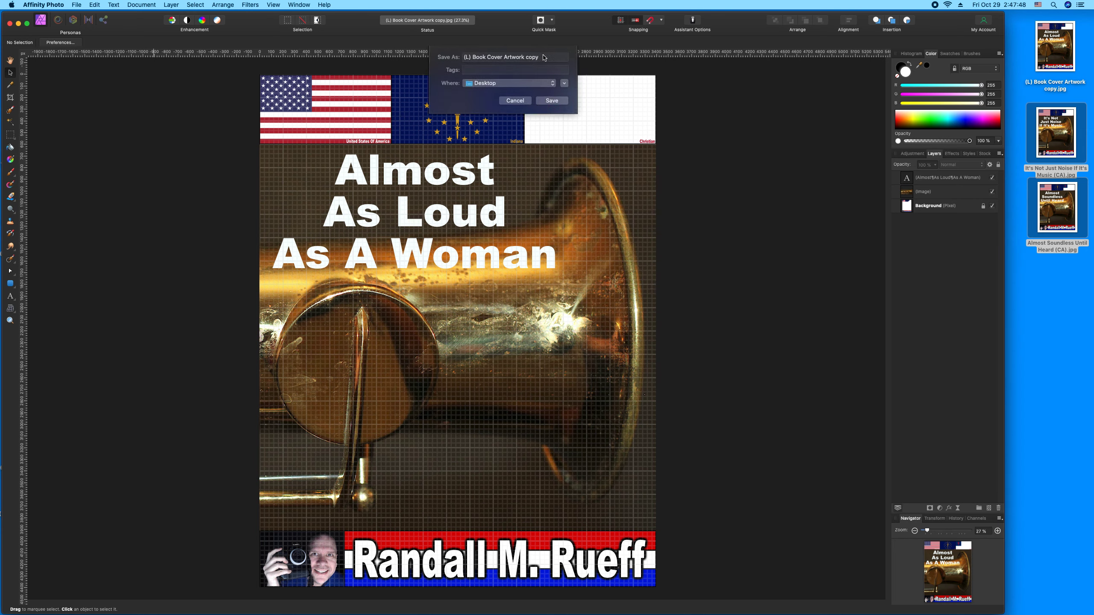
Name the export "Almost As Loud As A Woman (CA)", enter the same text as its tag and save it to the Desktop.
{"action": "left_click", "coordinate": [544, 57]}
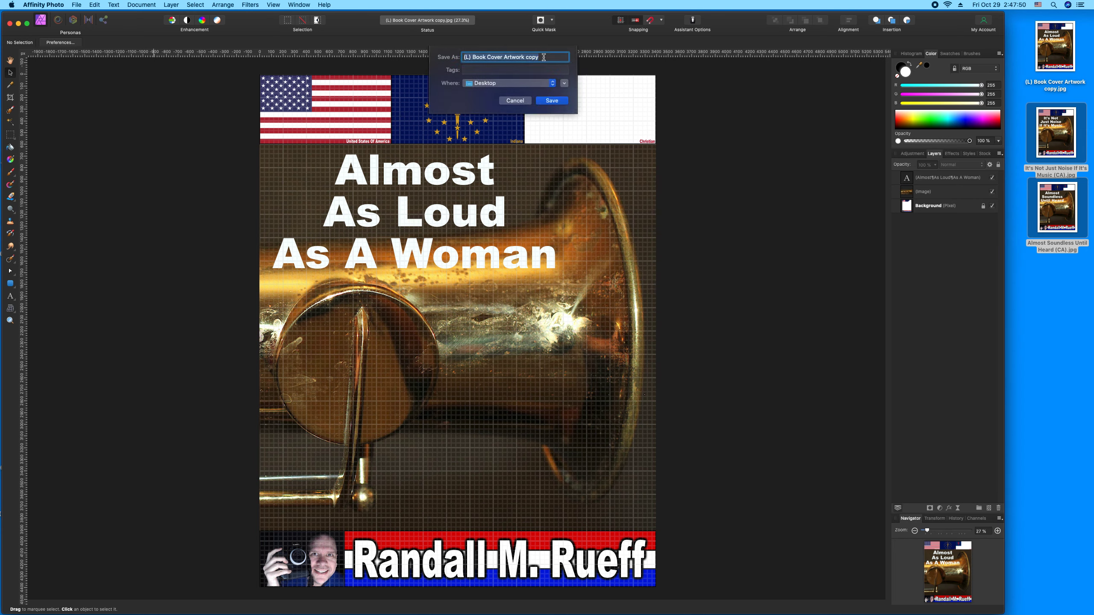
{"action": "key", "text": "super+v"}
{"action": "type", "text": "(C"}
{"action": "key", "text": "super+a"}
{"action": "key", "text": "super+c"}
{"action": "left_click", "coordinate": [532, 70]}
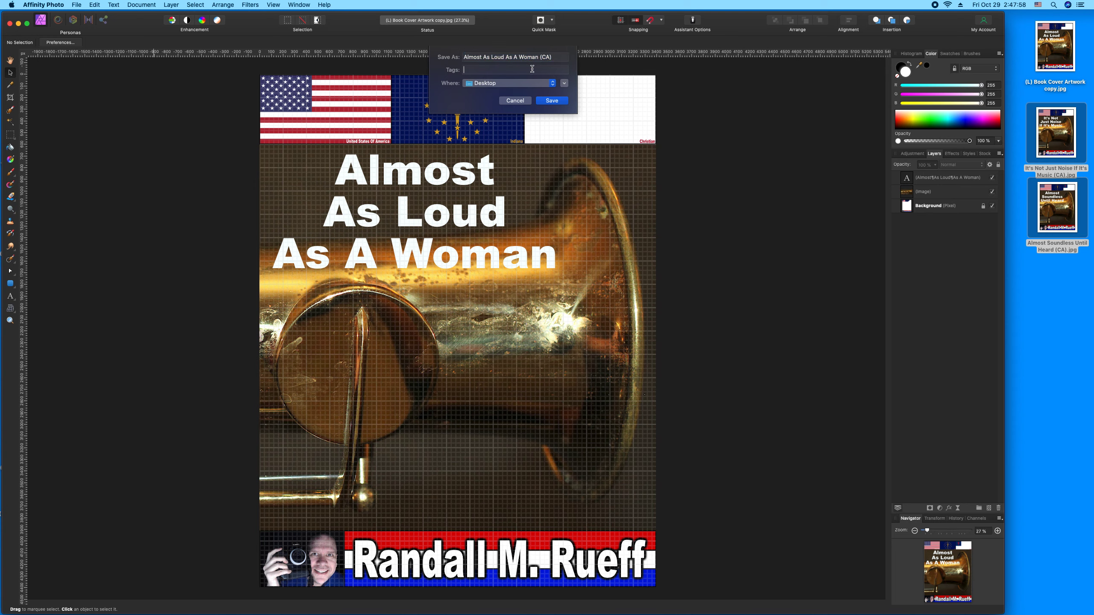
{"action": "key", "text": "super+v"}
{"action": "left_click", "coordinate": [558, 56]}
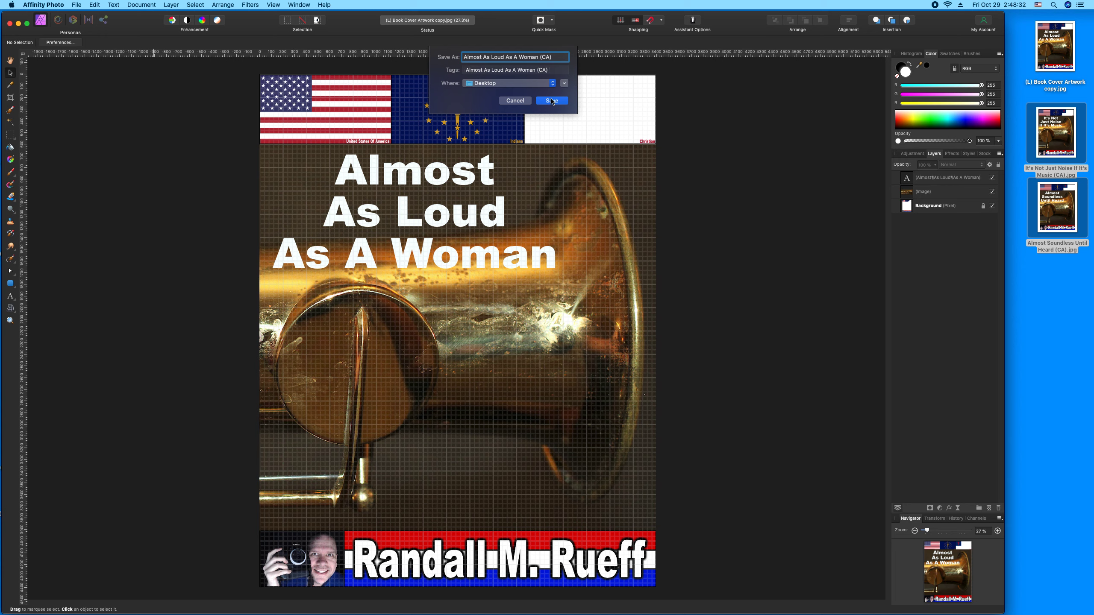
{"action": "left_click", "coordinate": [552, 101]}
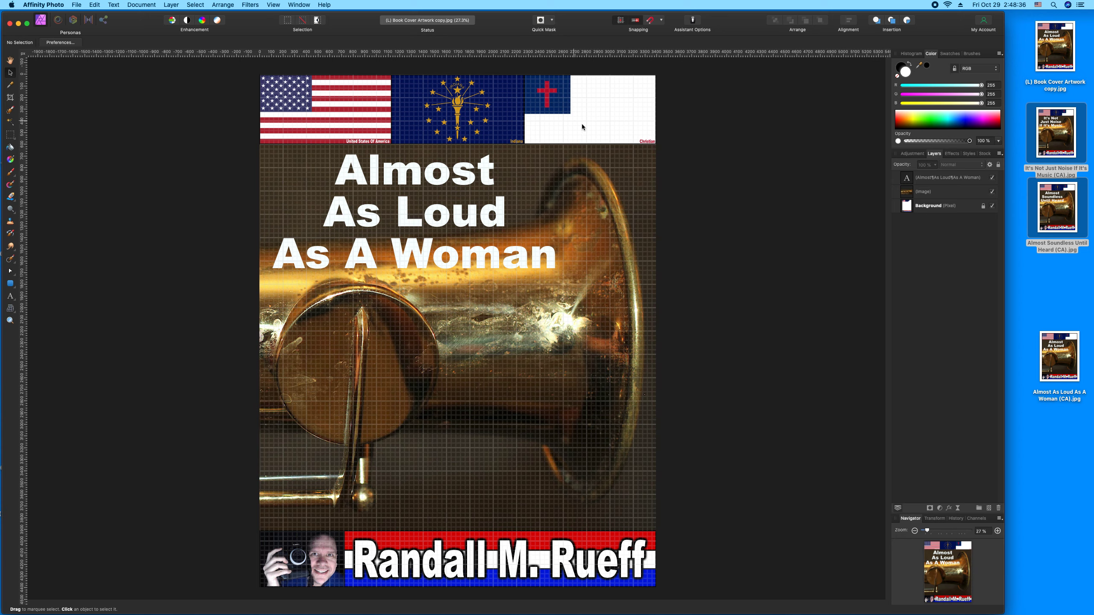
Place the new JPEG below the earlier exports on the Desktop, select all three files and lock them in their shared info.
{"action": "left_click_drag", "start_coordinate": [1044, 347], "coordinate": [1042, 274]}
{"action": "left_click_drag", "start_coordinate": [1056, 321], "coordinate": [1042, 179]}
{"action": "left_click_drag", "start_coordinate": [1045, 161], "coordinate": [1044, 157]}
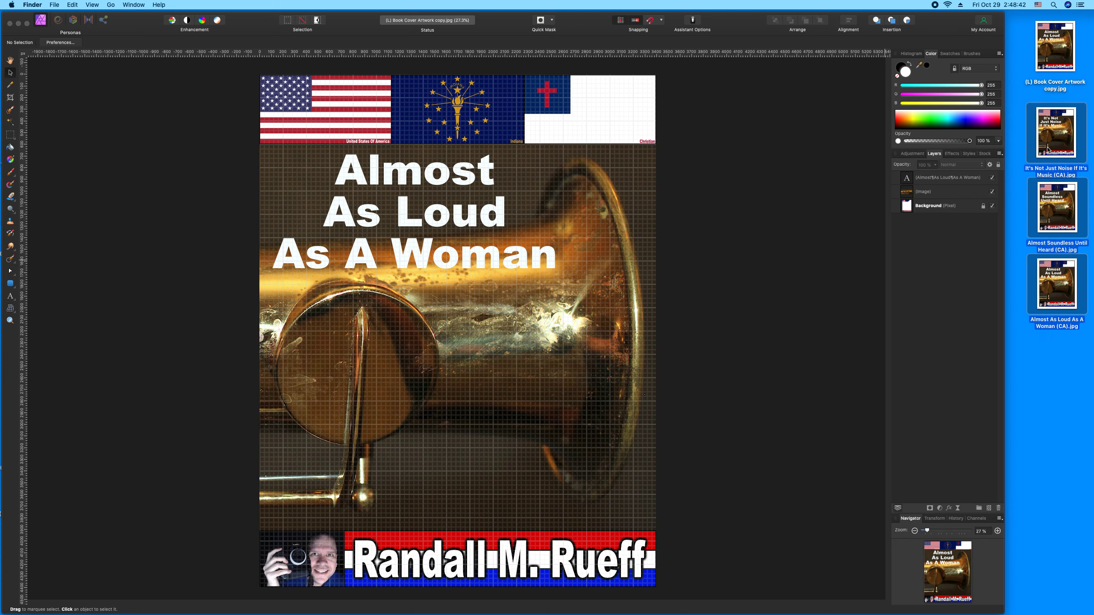
{"action": "key", "text": "ctrl+super+i"}
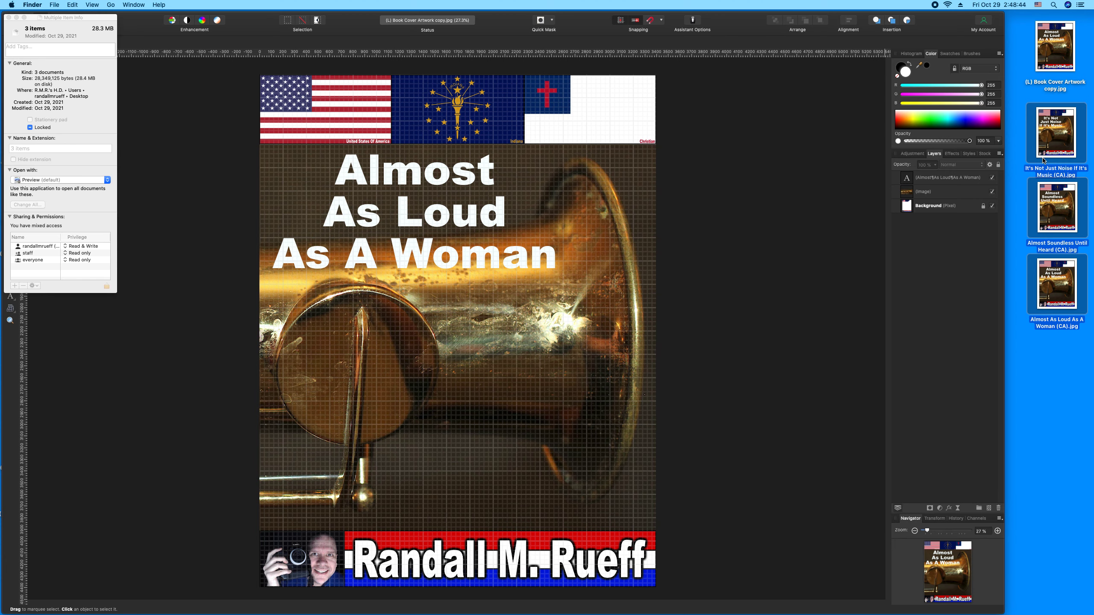
{"action": "left_click", "coordinate": [30, 127]}
{"action": "left_click", "coordinate": [8, 17]}
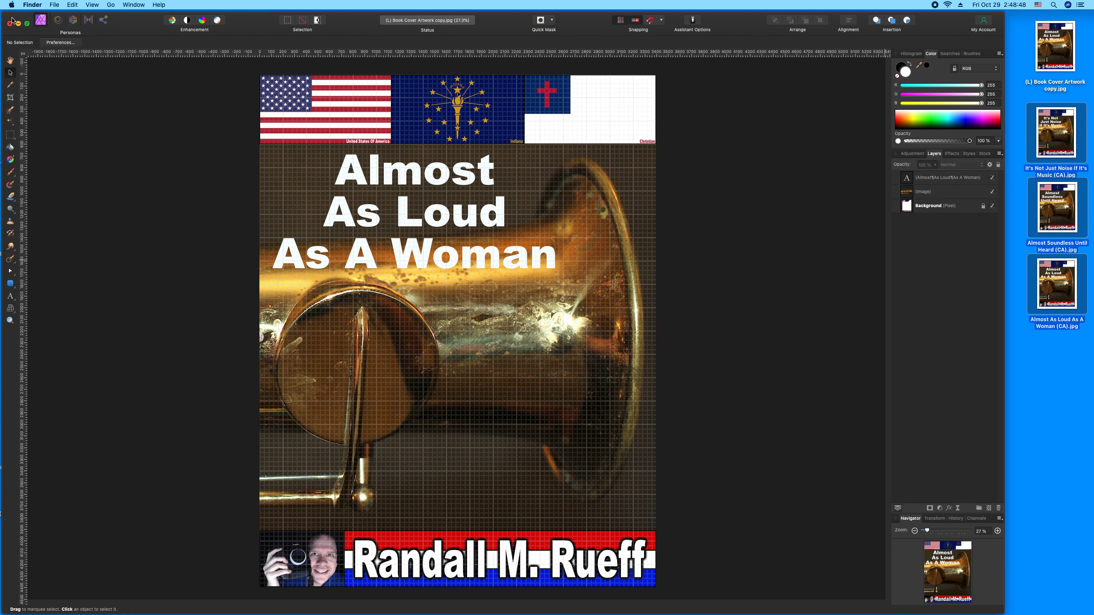
Return to Affinity Photo, replace the title with "When Sounds", "Works Together" and "They Becomes Music" on three lines, and fit it inside the cover.
{"action": "double_click", "coordinate": [377, 181]}
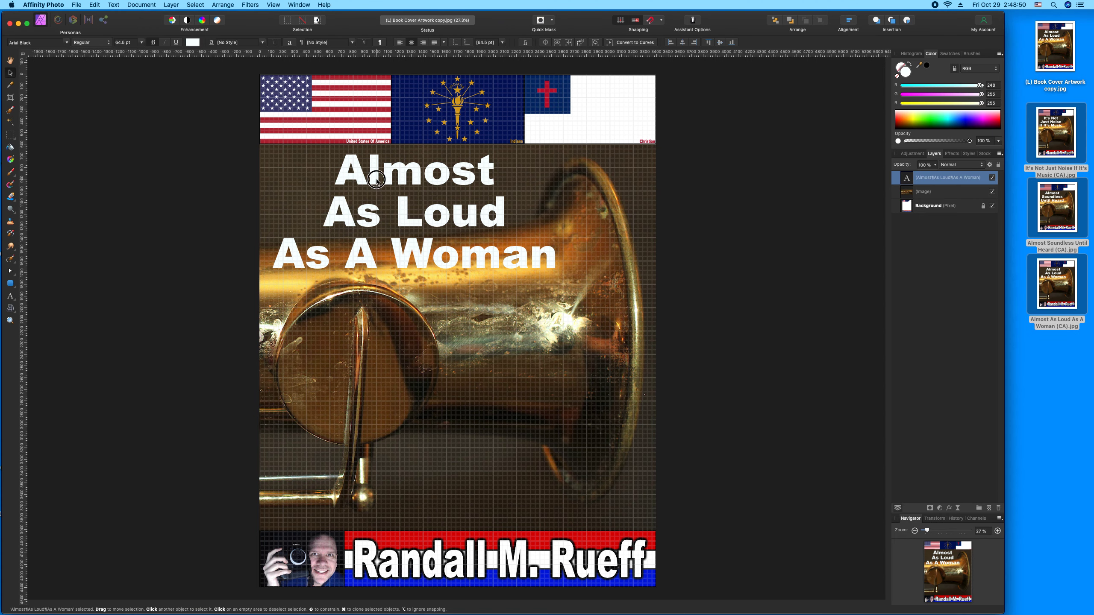
{"action": "key", "text": "super+a"}
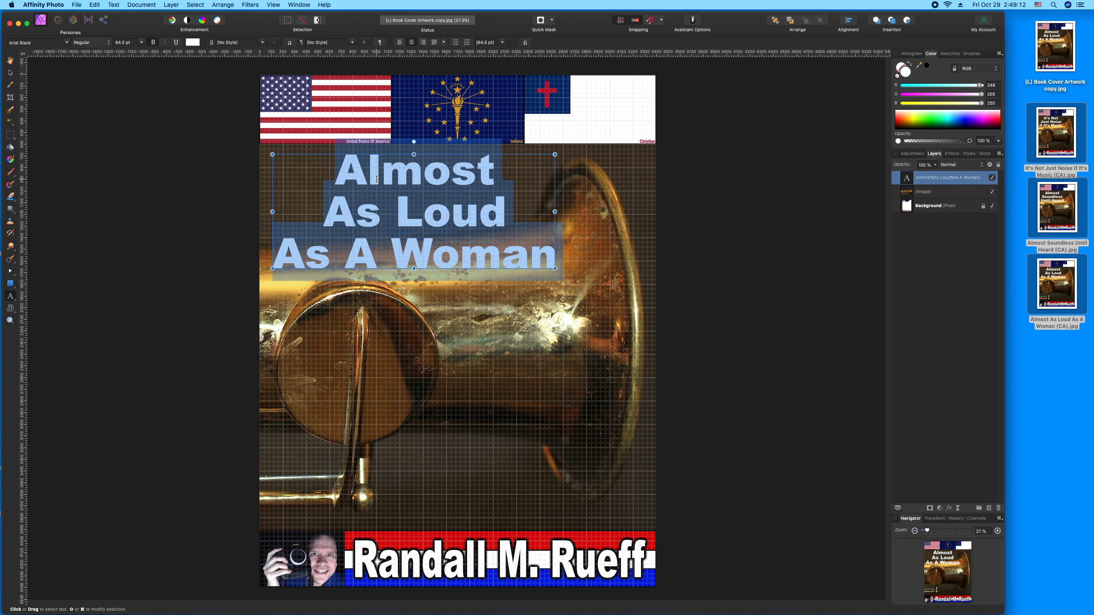
{"action": "type", "text": "When"}
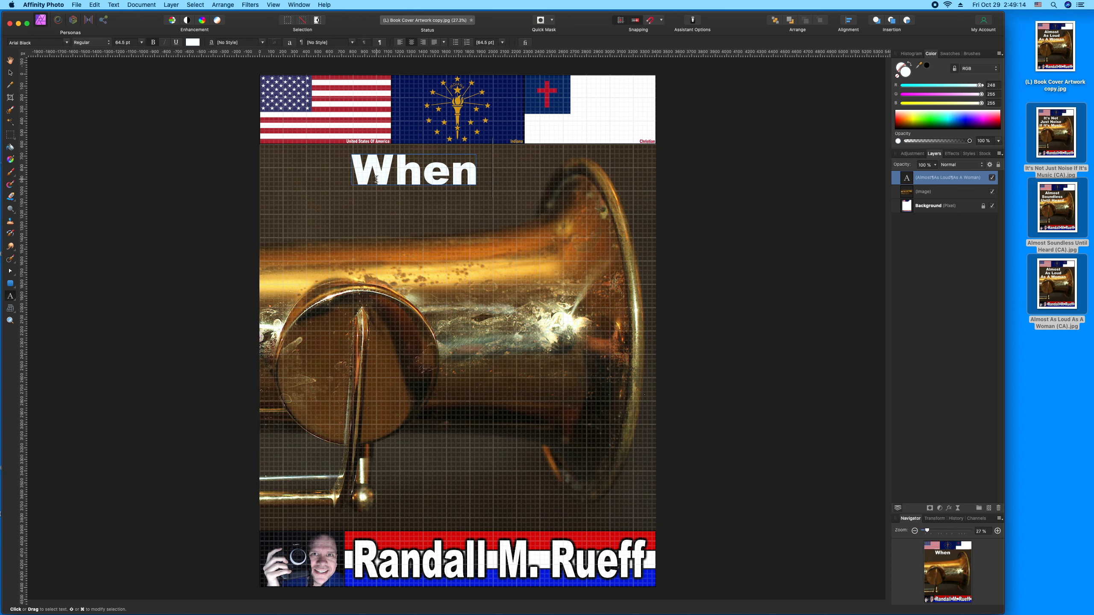
{"action": "type", "text": " Sound "}
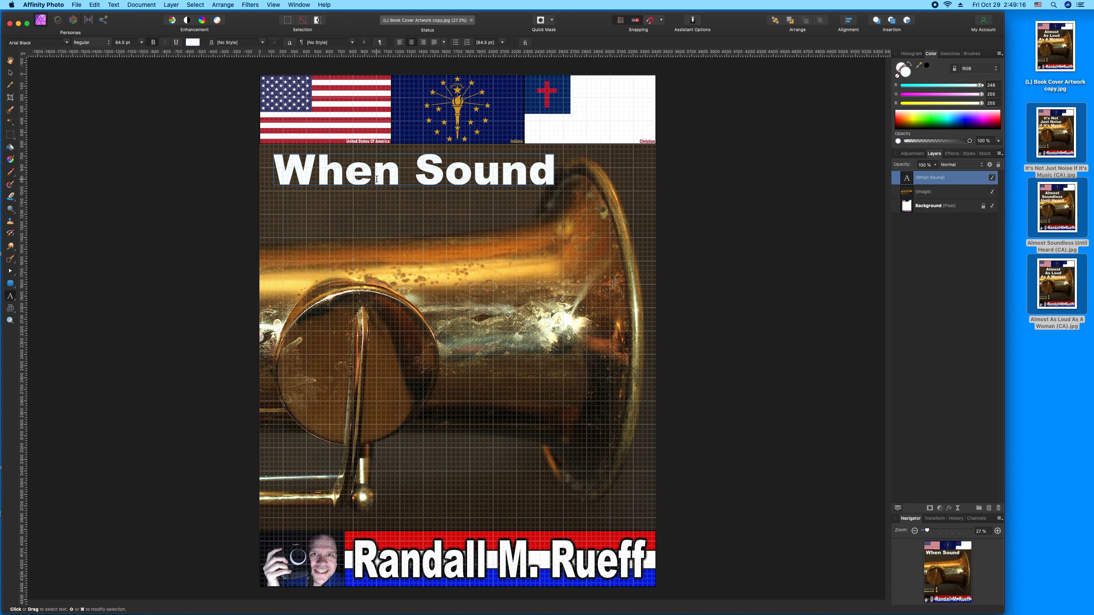
{"action": "type", "text": "Works "}
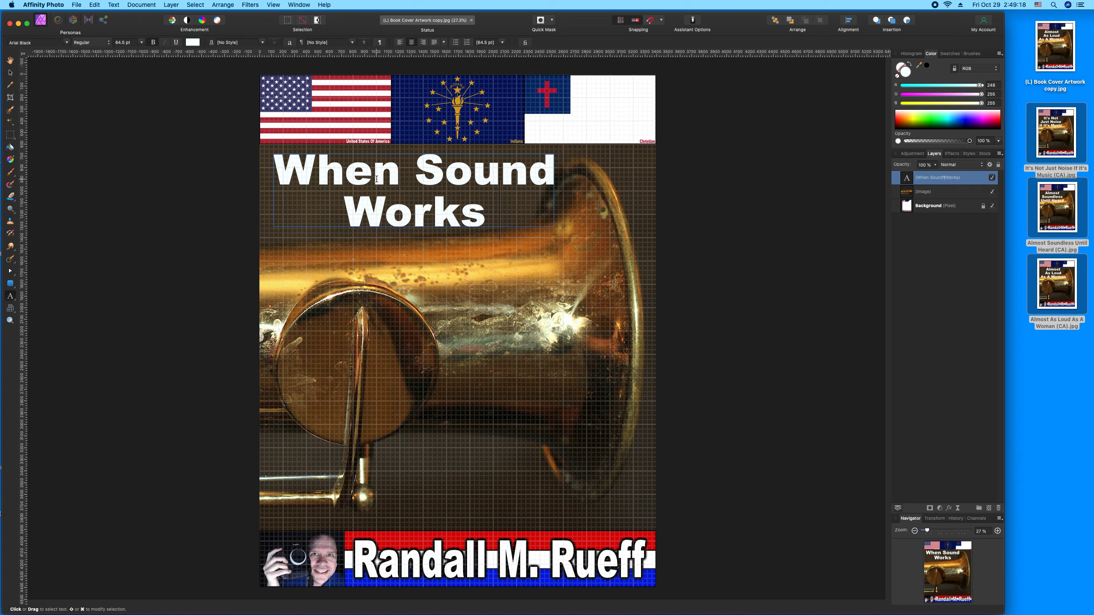
{"action": "type", "text": "Together"}
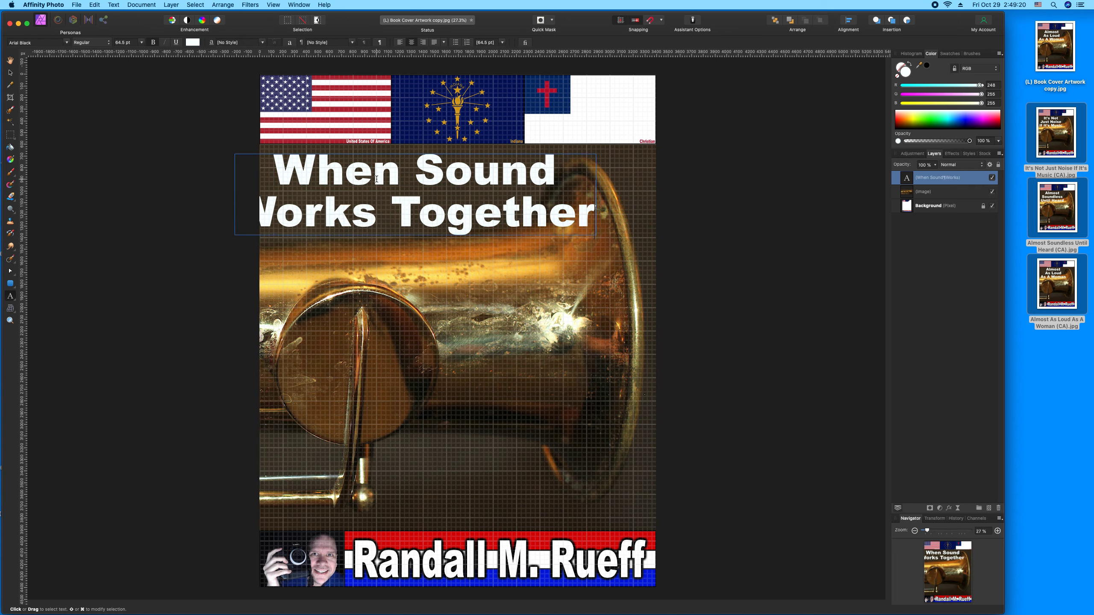
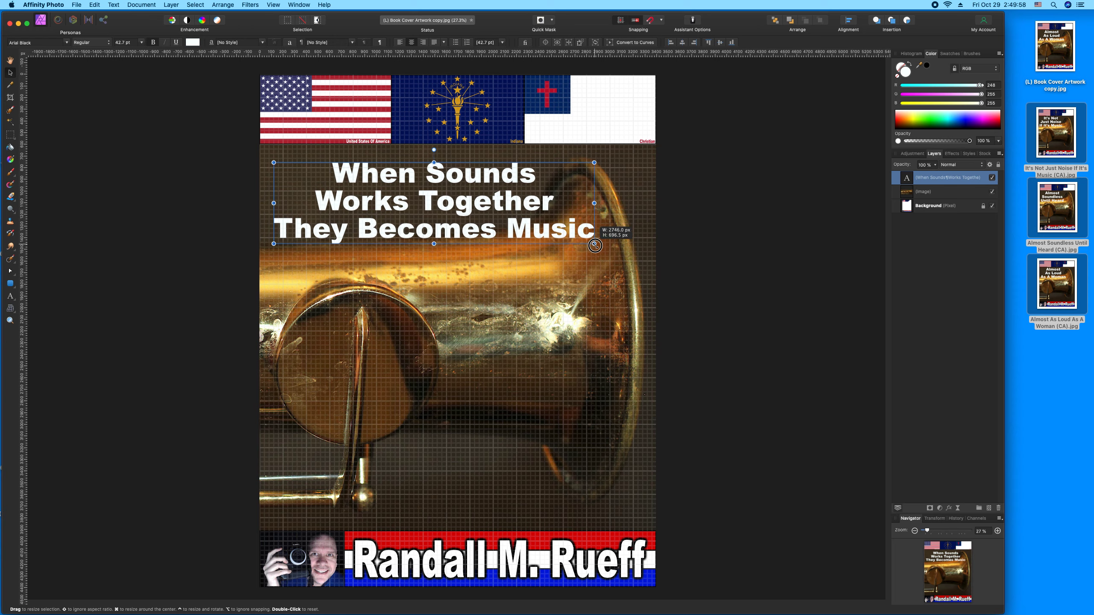
{"action": "left_click_drag", "start_coordinate": [506, 208], "coordinate": [505, 202]}
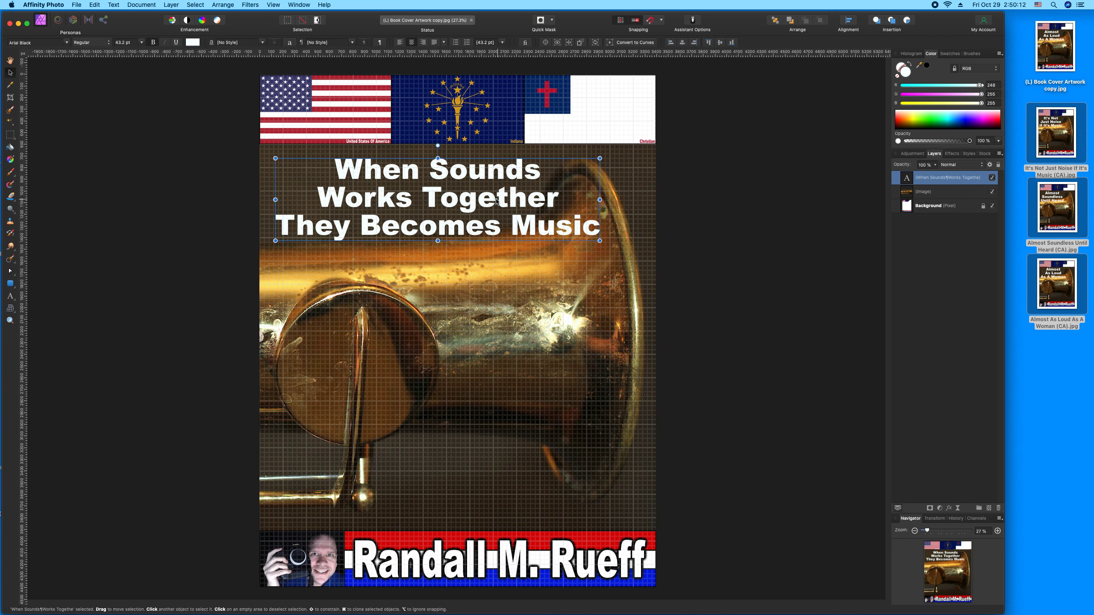
Insert "It's Only" before "When Sounds", change "Works" to "Work" and add "That" after "Together" in the title.
{"action": "double_click", "coordinate": [380, 172]}
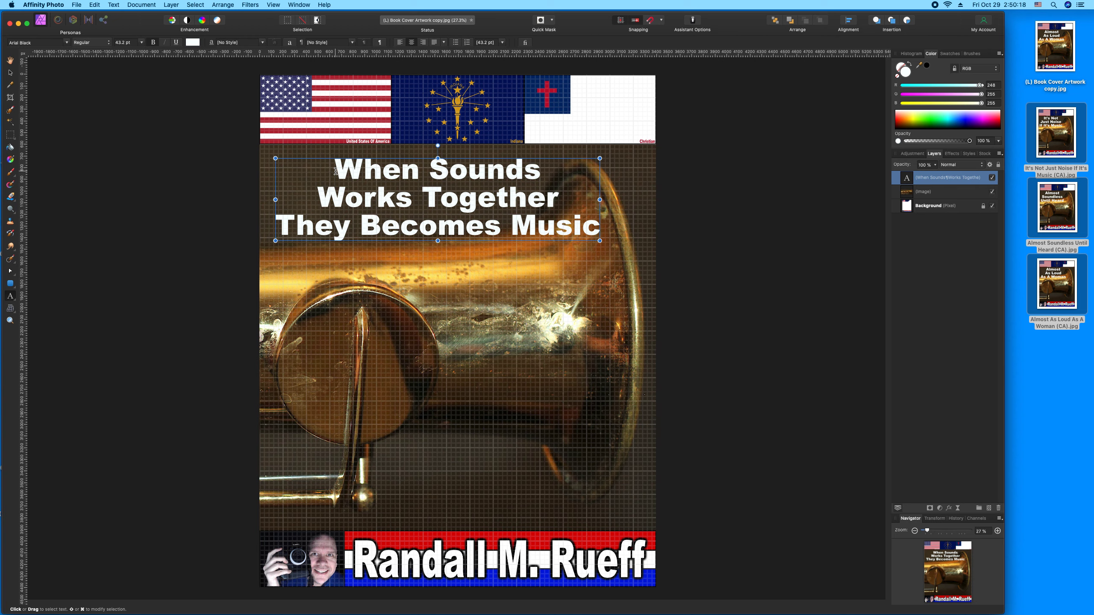
{"action": "type", "text": "It's Onl"}
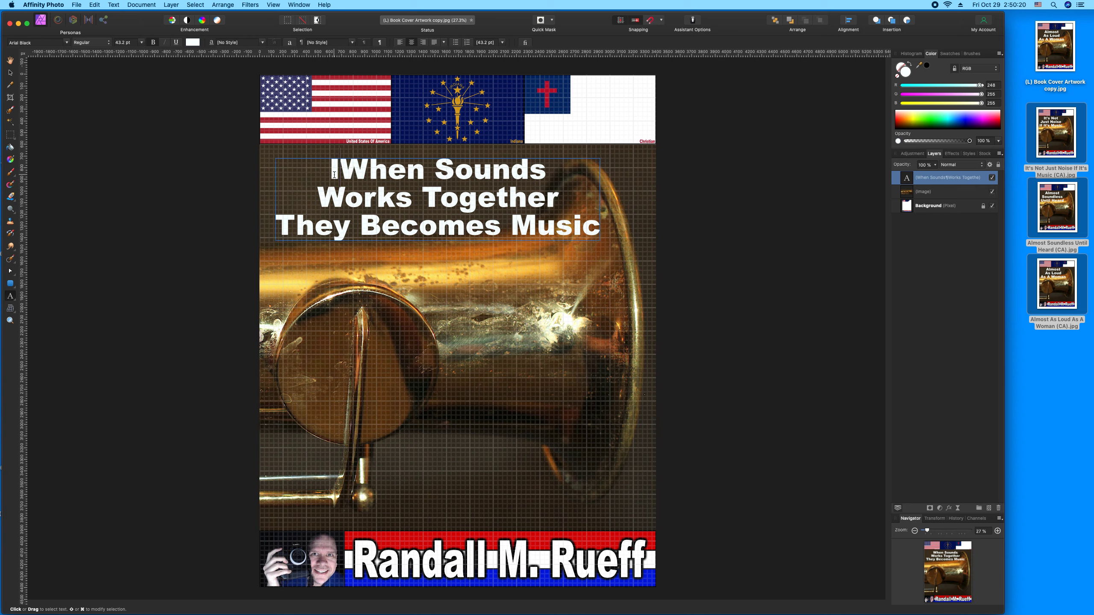
{"action": "type", "text": "y"}
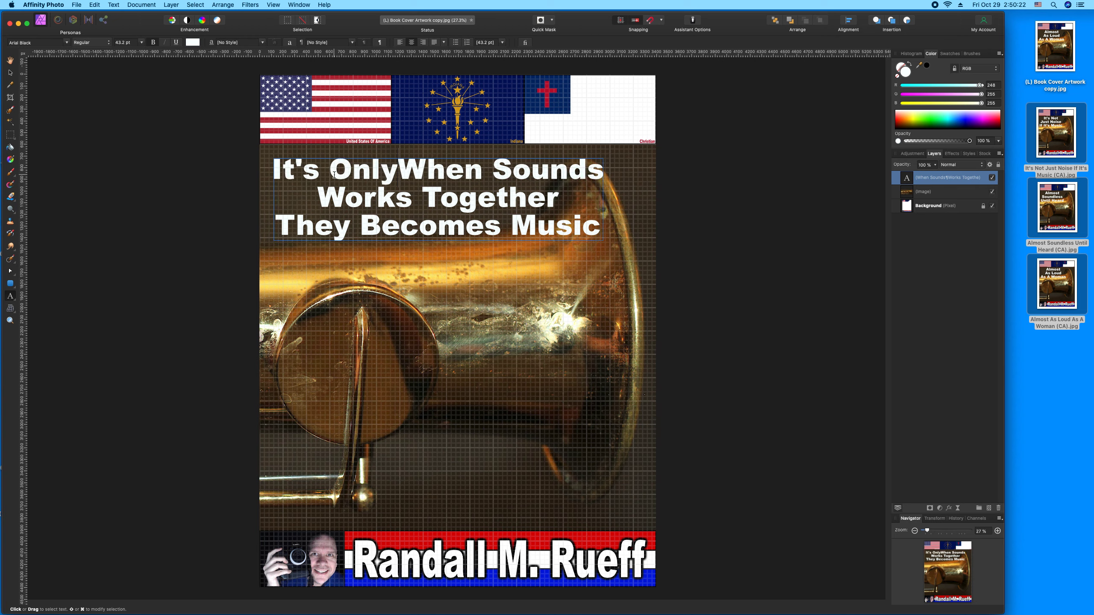
{"action": "left_click", "coordinate": [405, 199]}
{"action": "key", "text": "BackSpace"}
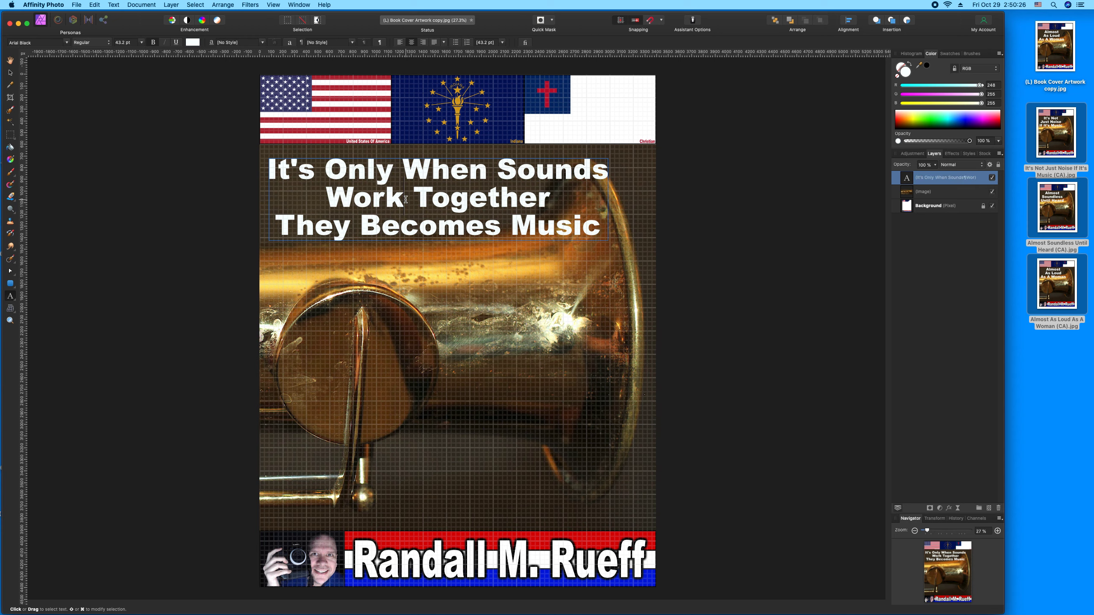
{"action": "left_click", "coordinate": [551, 203]}
{"action": "type", "text": "That"}
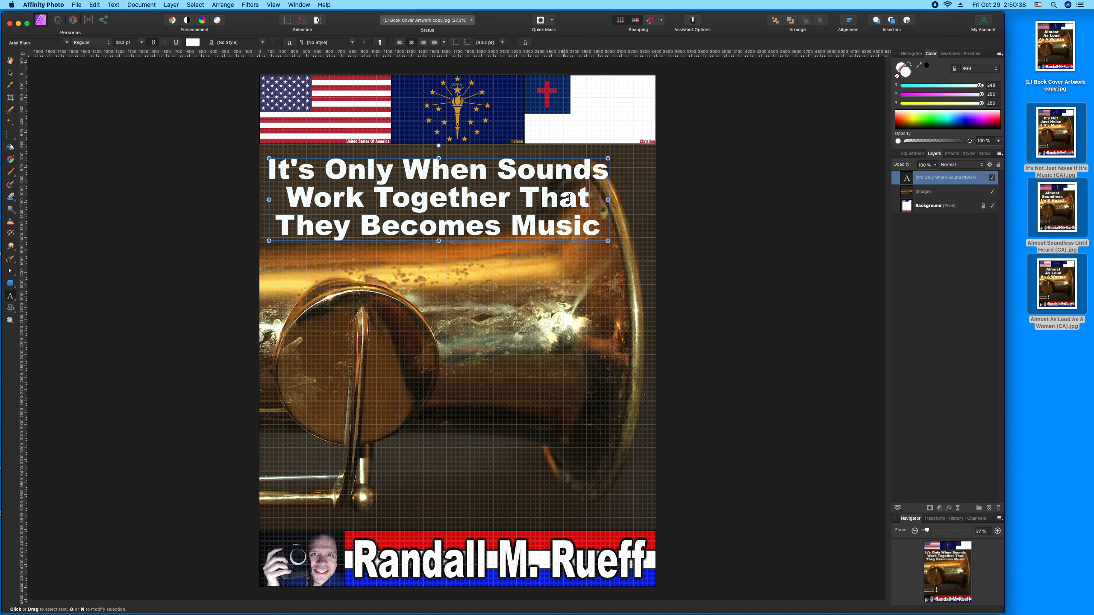
Remove the word "Only" from the title's first line.
{"action": "double_click", "coordinate": [366, 172]}
{"action": "key", "text": "BackSpace"}
{"action": "key", "text": "BackSpace"}
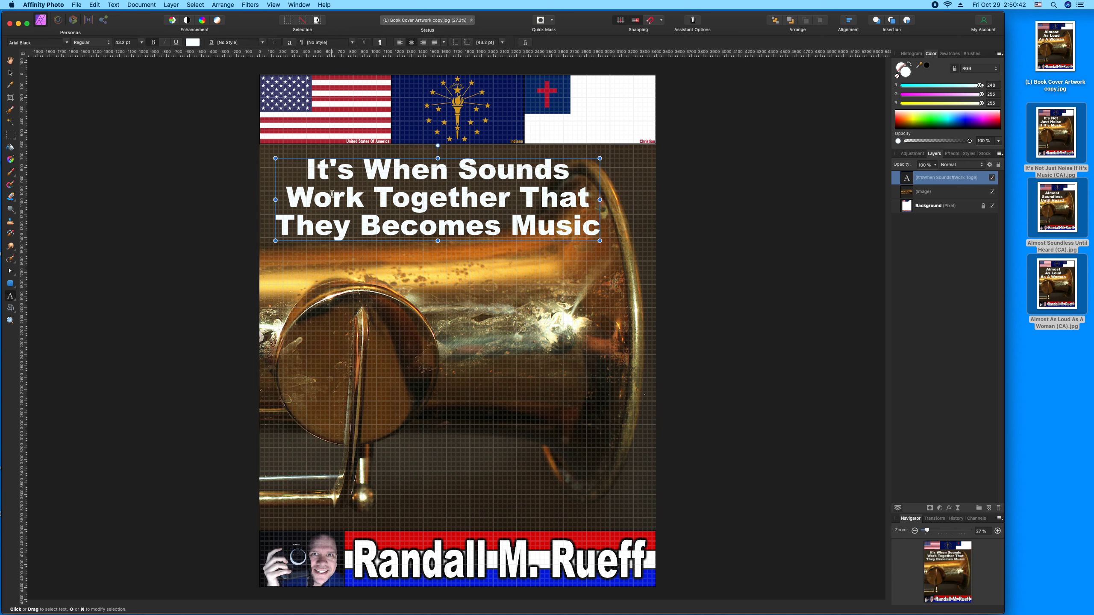
{"action": "key", "text": "Escape"}
Enlarge the title slightly to about 43.4 pt and reposition it just below the flags.
{"action": "left_click", "coordinate": [11, 73]}
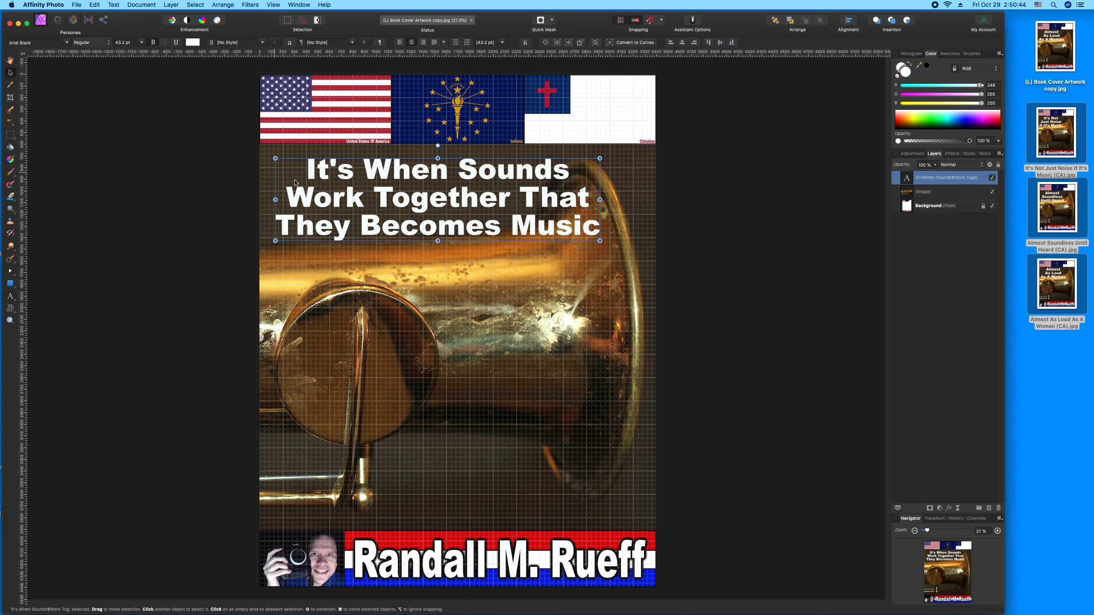
{"action": "left_click_drag", "start_coordinate": [354, 194], "coordinate": [346, 190]}
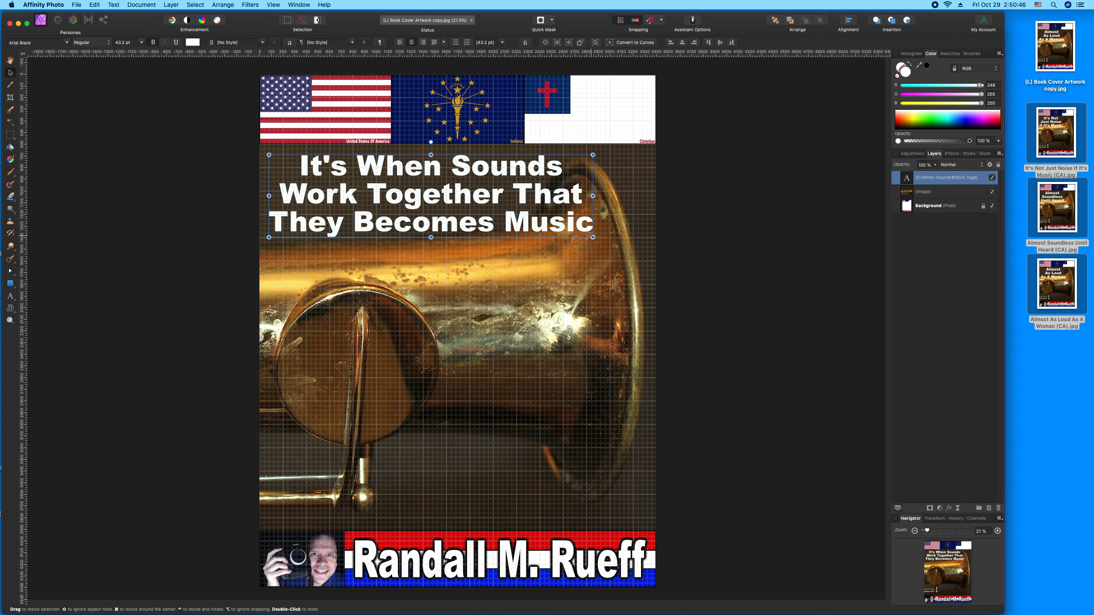
{"action": "left_click_drag", "start_coordinate": [593, 237], "coordinate": [594, 237]}
{"action": "mouse_move", "coordinate": [512, 203]}
{"action": "left_mouse_down"}
{"action": "mouse_move", "coordinate": [520, 231]}
{"action": "mouse_move", "coordinate": [518, 213]}
{"action": "left_mouse_up"}
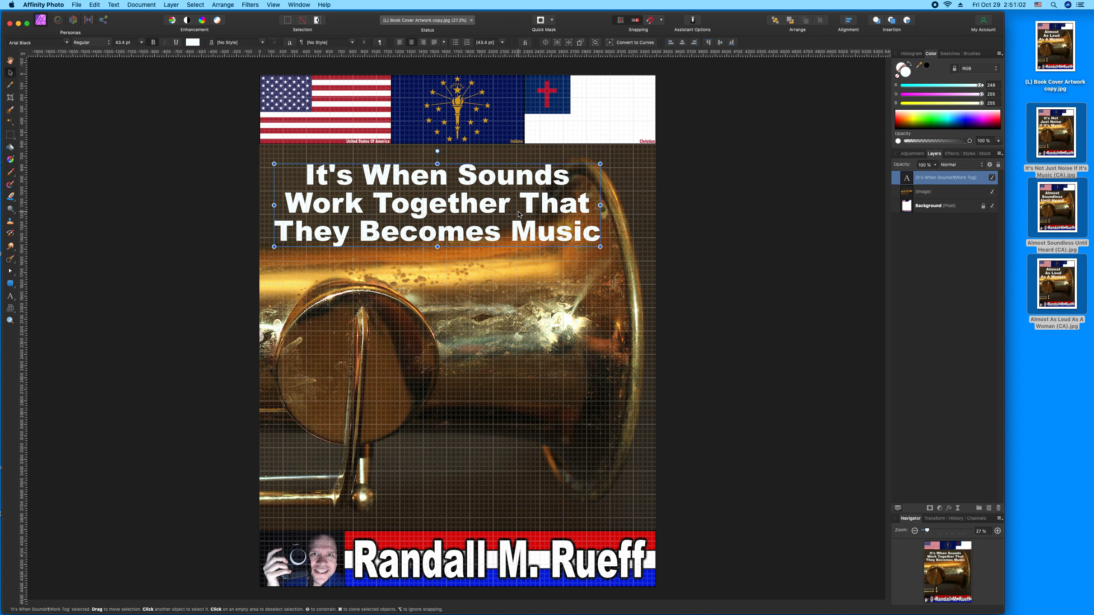
Select the whole "It's When Sounds Work Together That They Becomes Music" text, deselect everything and save the document flattened.
{"action": "key", "text": "t"}
{"action": "key", "text": "super+a"}
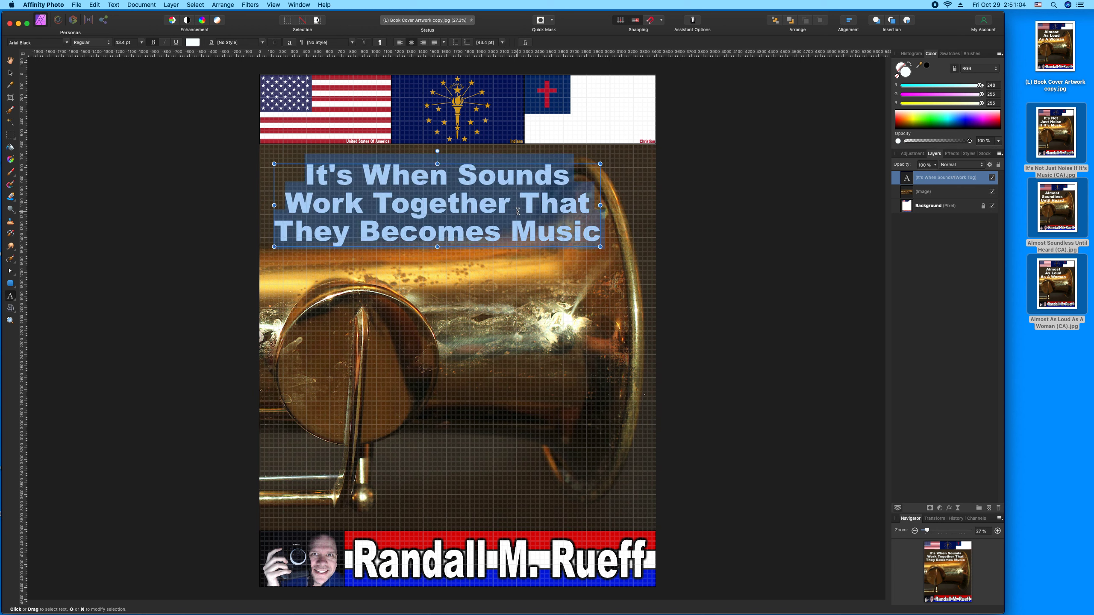
{"action": "left_click", "coordinate": [167, 210]}
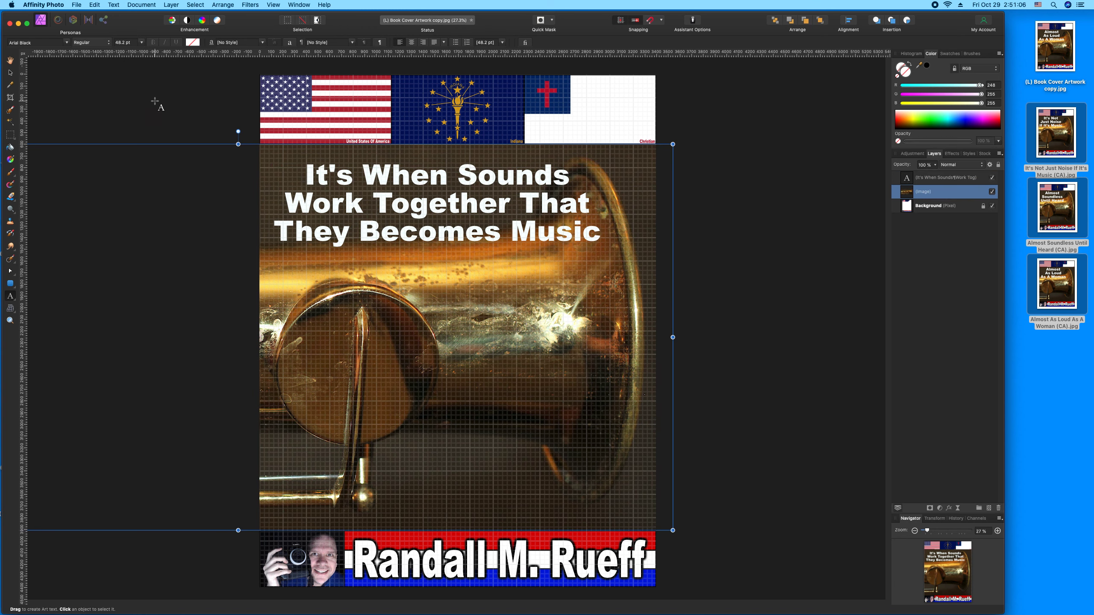
{"action": "left_click", "coordinate": [11, 72]}
{"action": "left_click", "coordinate": [32, 81]}
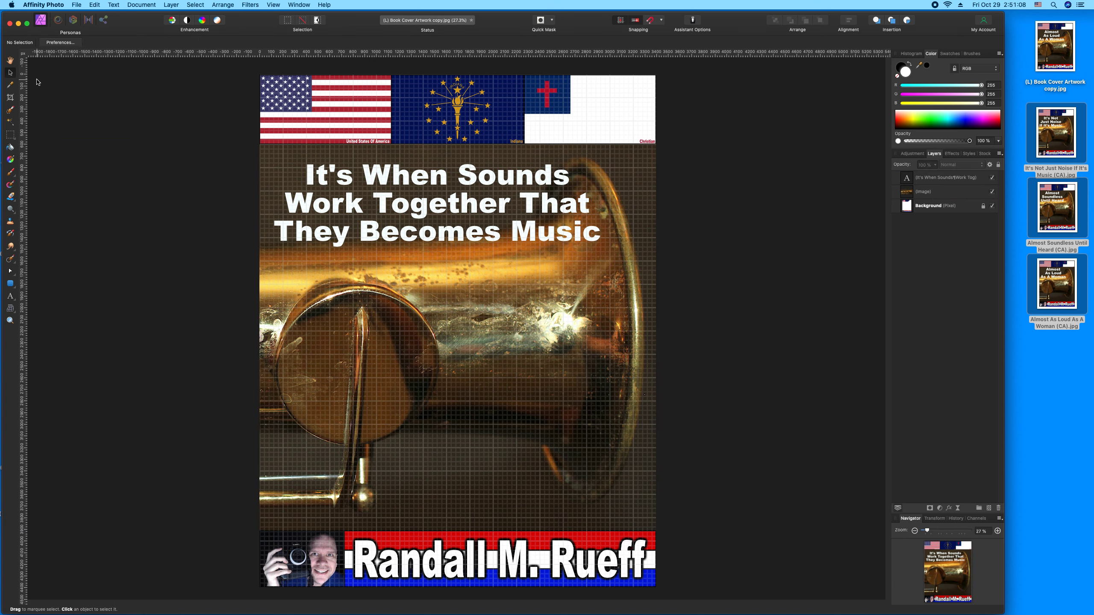
{"action": "key", "text": "super+s"}
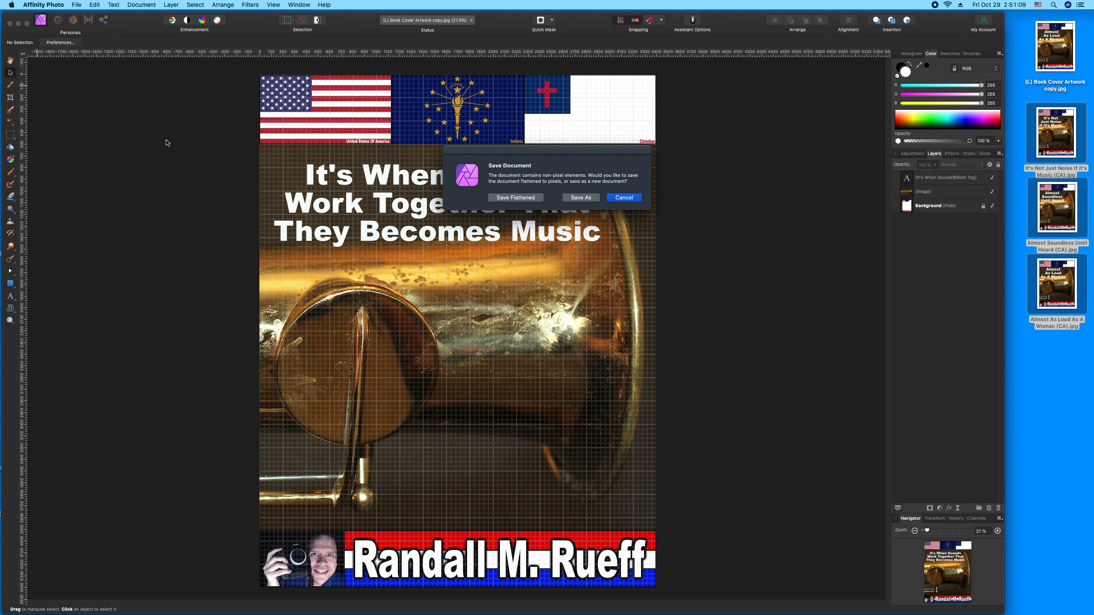
{"action": "left_click", "coordinate": [500, 198]}
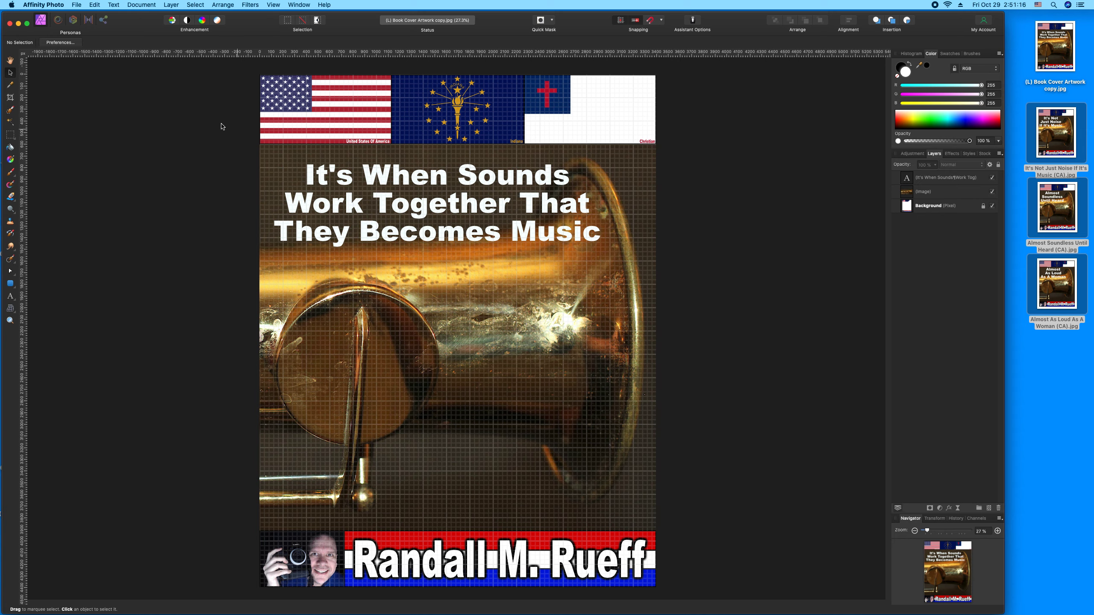
Export the cover under the file name "It's When Sounds Work Together That They Becomes Music (CA)" and copy that full name.
{"action": "left_click", "coordinate": [78, 4]}
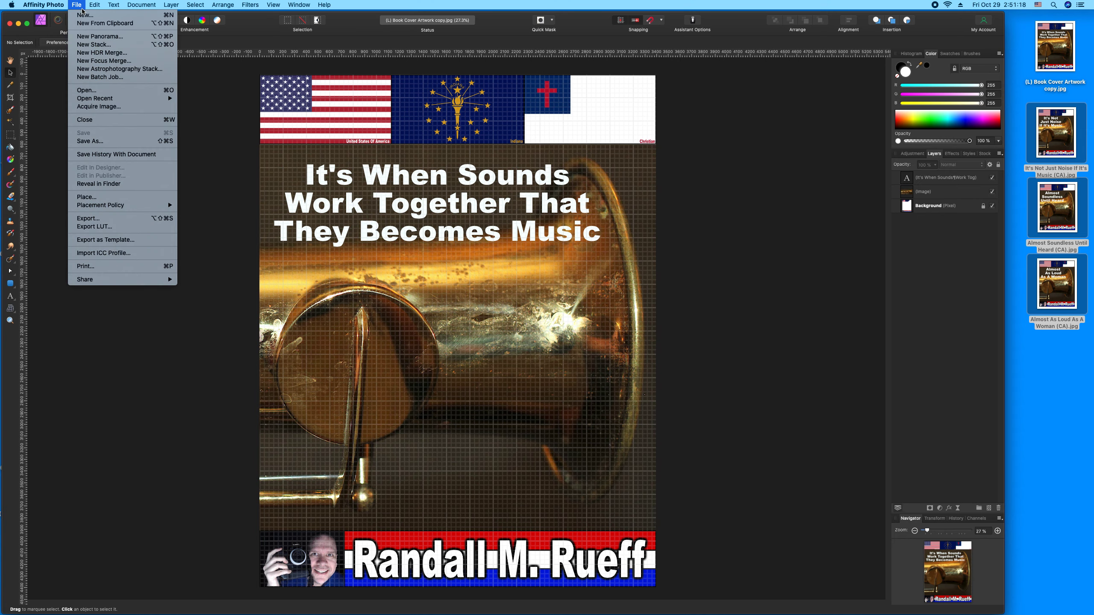
{"action": "left_click", "coordinate": [94, 219]}
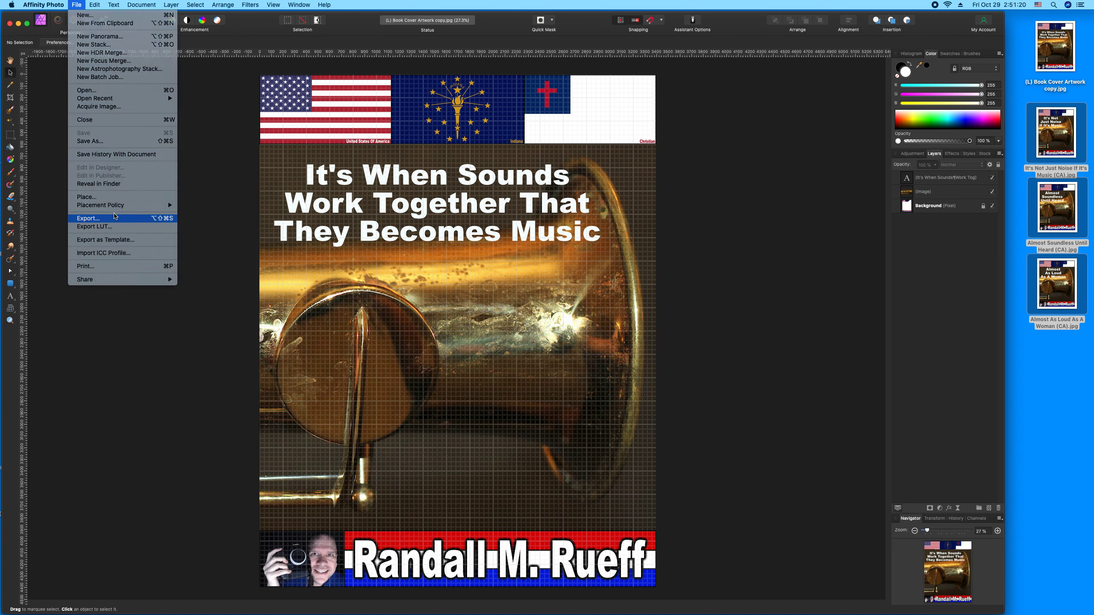
{"action": "left_click", "coordinate": [657, 285]}
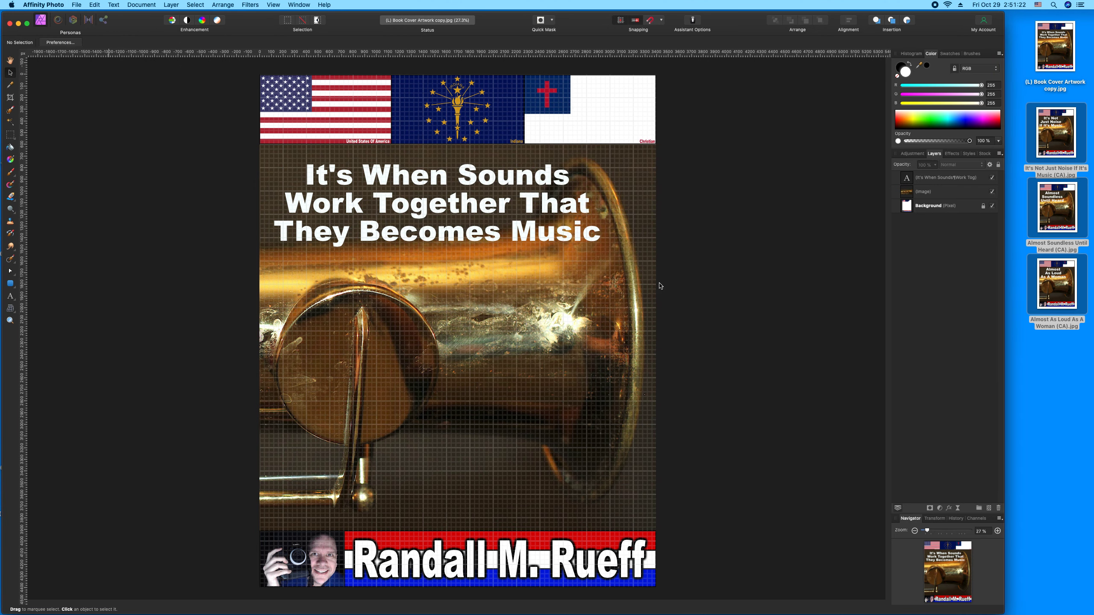
{"action": "left_click", "coordinate": [537, 58]}
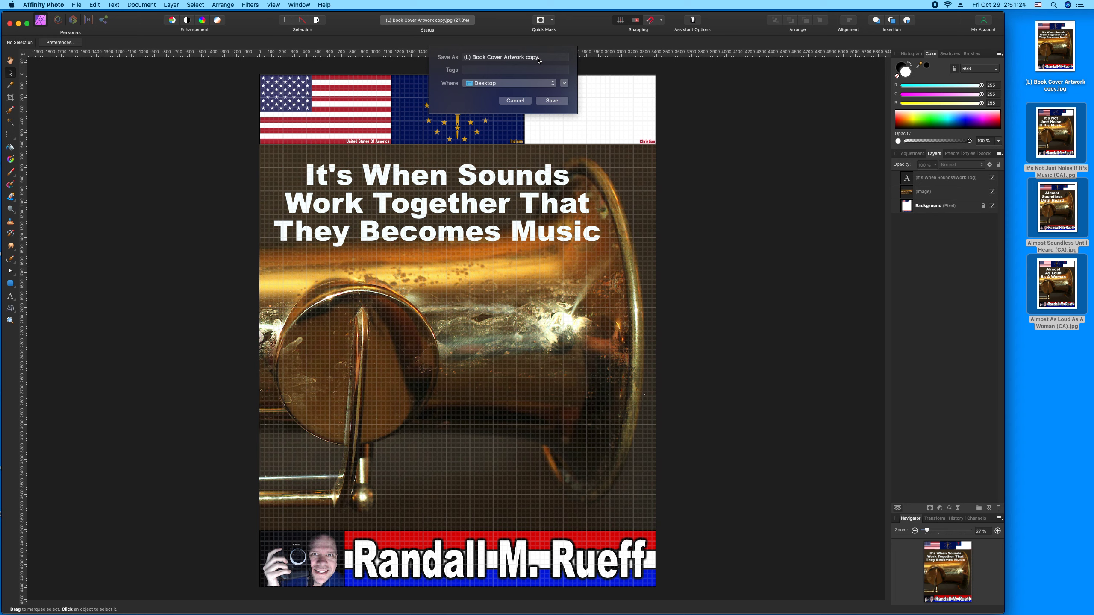
{"action": "left_click", "coordinate": [539, 59]}
{"action": "key", "text": "super+v"}
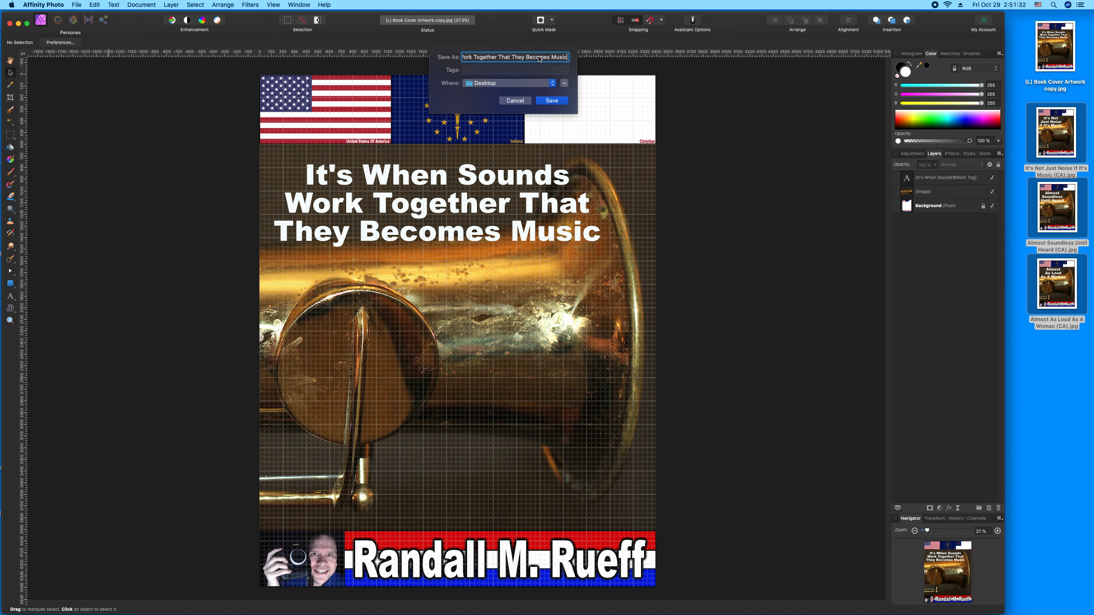
{"action": "type", "text": "(CA)"}
{"action": "key", "text": "super+a"}
{"action": "key", "text": "super+c"}
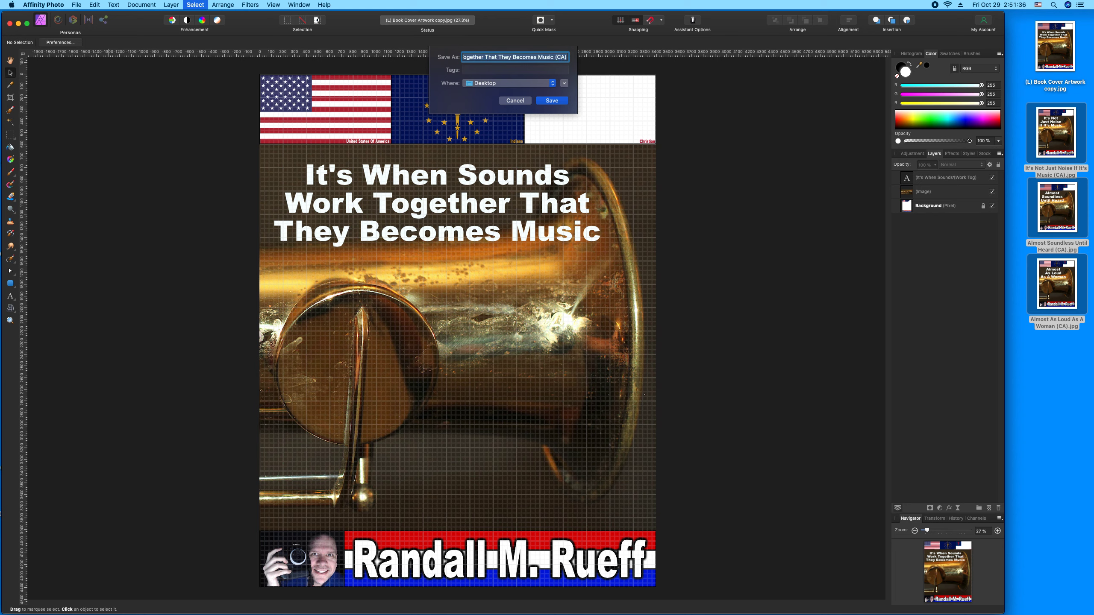
Add the copied file name, including "(CA)", as a tag and save the export to the Desktop.
{"action": "left_click", "coordinate": [532, 71]}
{"action": "key", "text": "super+v"}
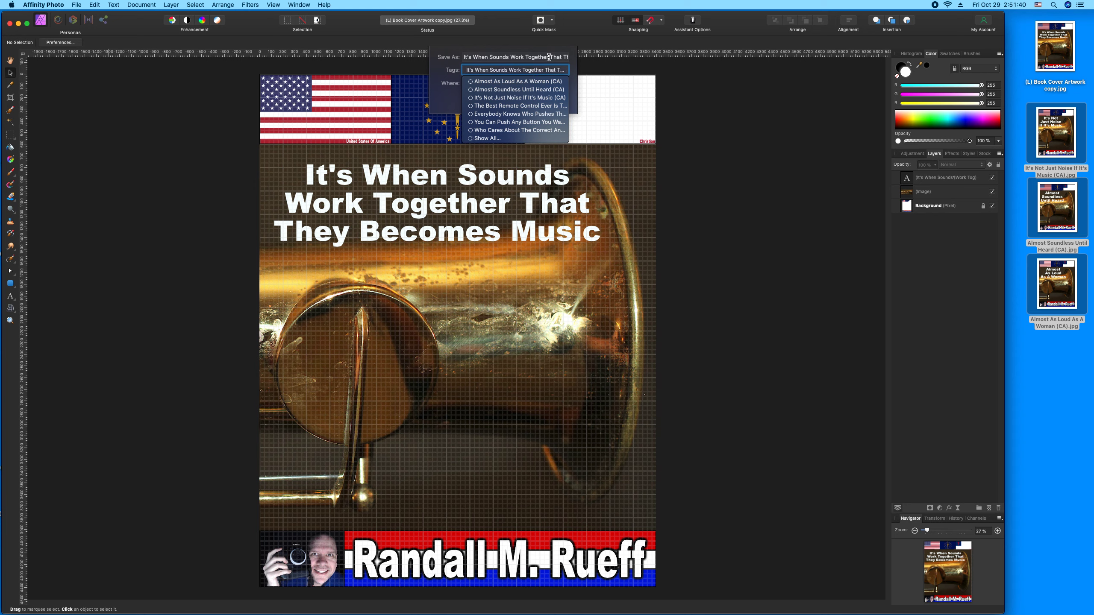
{"action": "left_click", "coordinate": [550, 57]}
{"action": "left_click", "coordinate": [559, 103]}
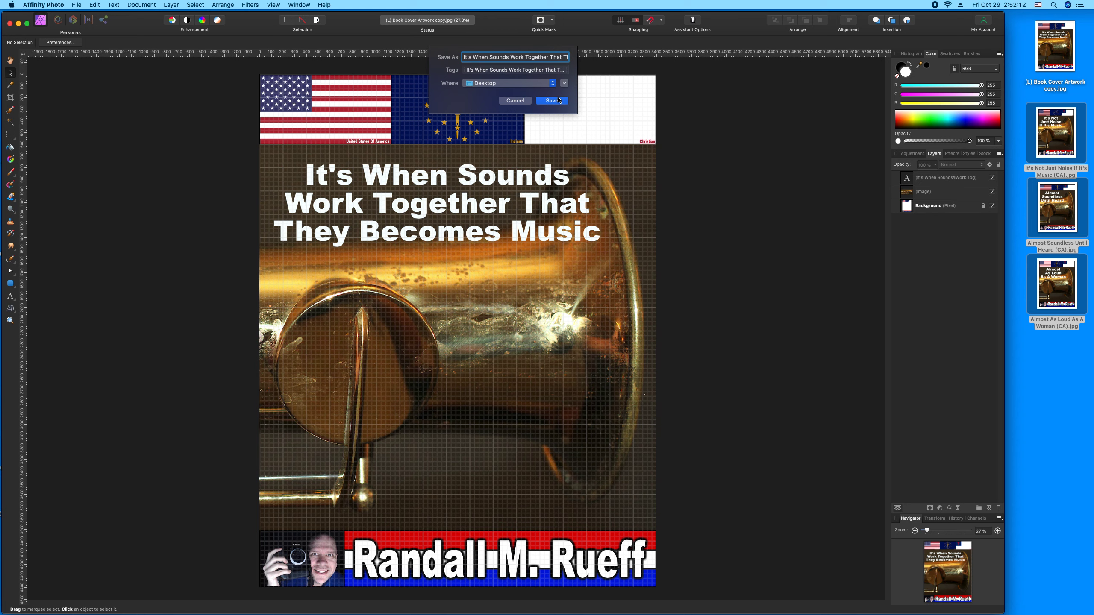
{"action": "left_click", "coordinate": [558, 100]}
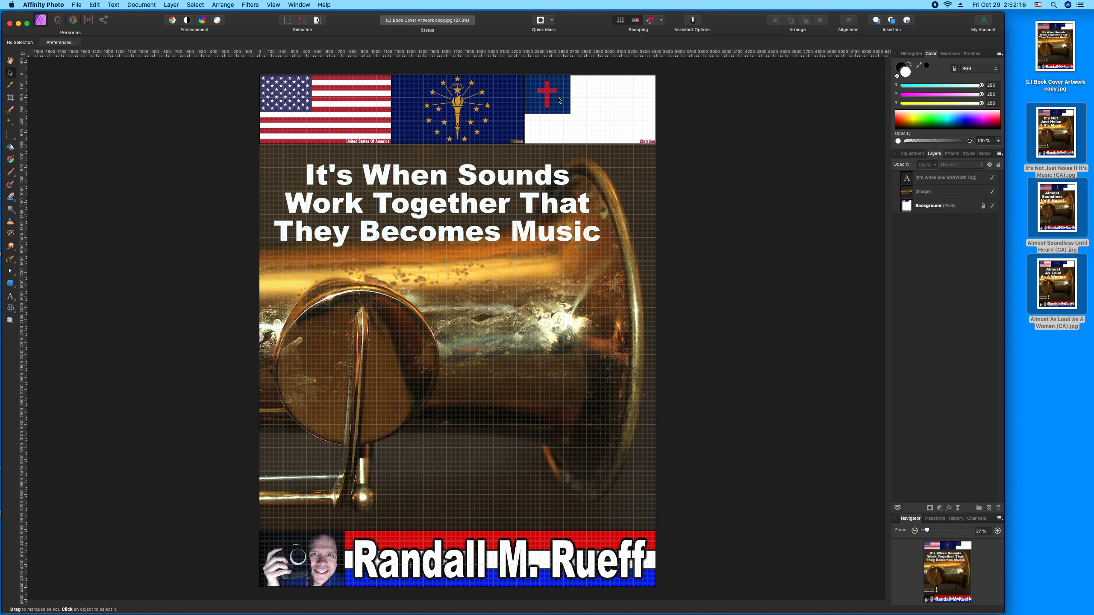
Place the new cover below the other three on the desktop, select all four cover files and lock them together.
{"action": "left_click", "coordinate": [1029, 353]}
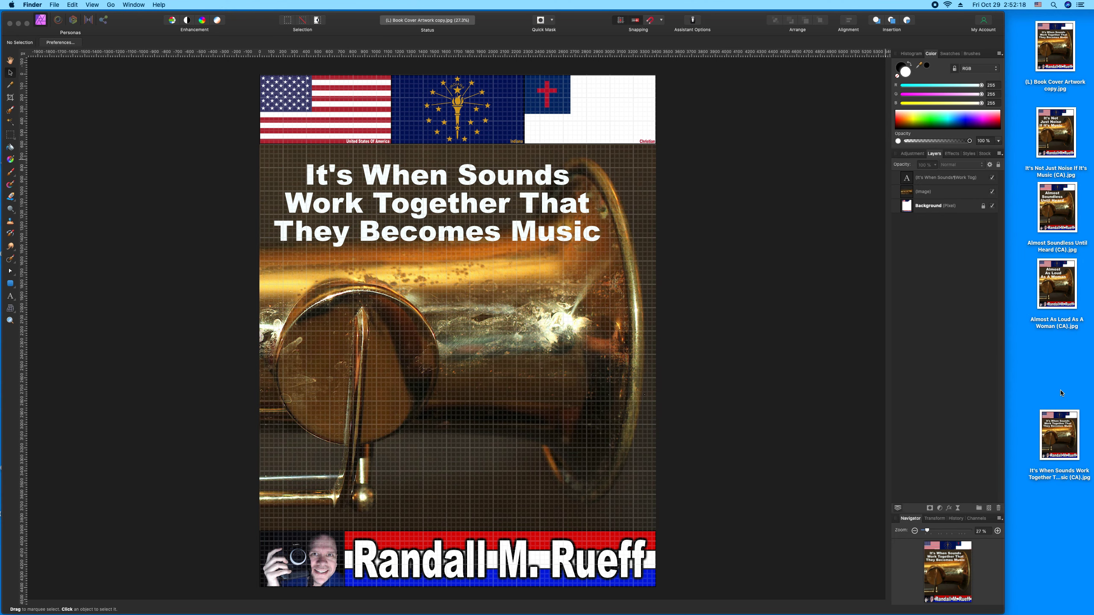
{"action": "left_click_drag", "start_coordinate": [1059, 435], "coordinate": [1046, 129]}
{"action": "key", "text": "ctrl+super+i"}
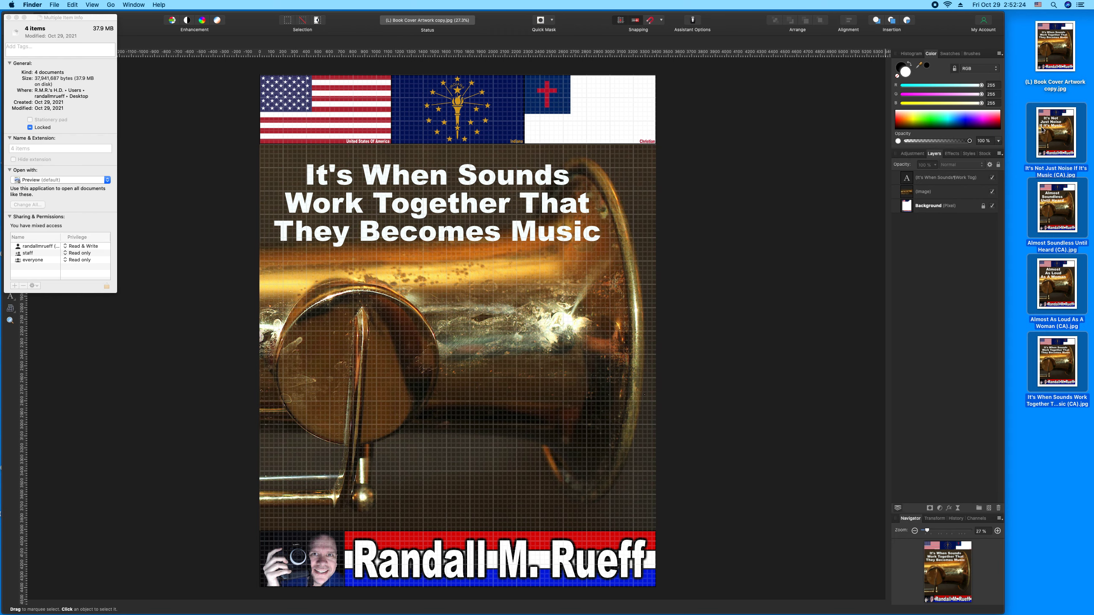
{"action": "left_click", "coordinate": [30, 127]}
{"action": "left_click", "coordinate": [9, 17]}
{"action": "left_click", "coordinate": [93, 65]}
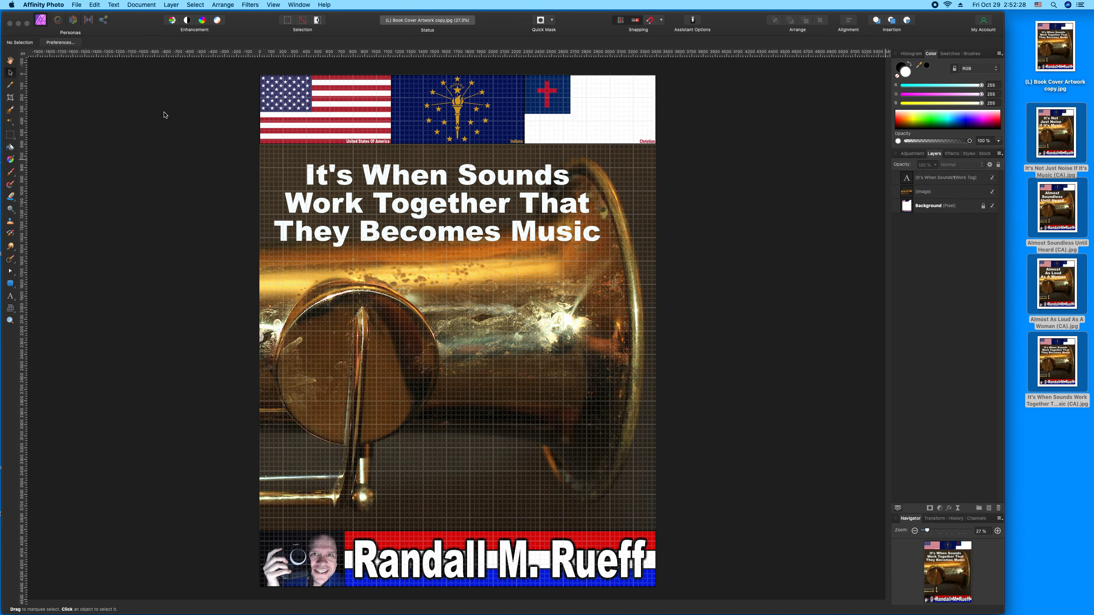
Quit Affinity Photo and move "(L) Book Cover Artwork copy.jpg" from the desktop to the Trash.
{"action": "key", "text": "super+q"}
{"action": "left_click_drag", "start_coordinate": [1069, 29], "coordinate": [1072, 548]}
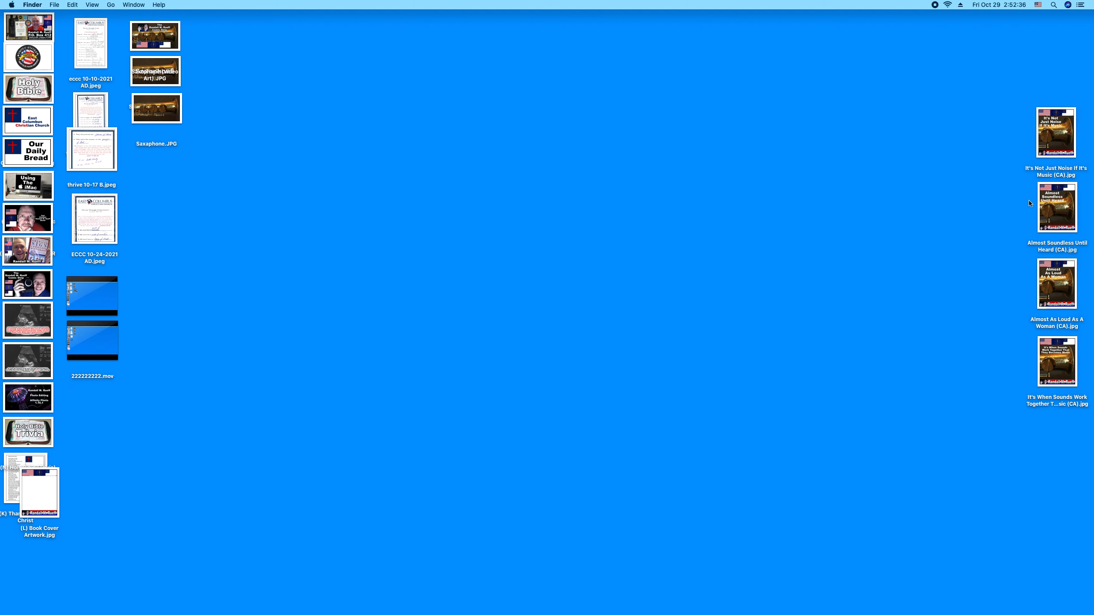
Switch to Finder and open the Holy Bible folder inside the home folder.
{"action": "left_click", "coordinate": [1072, 83]}
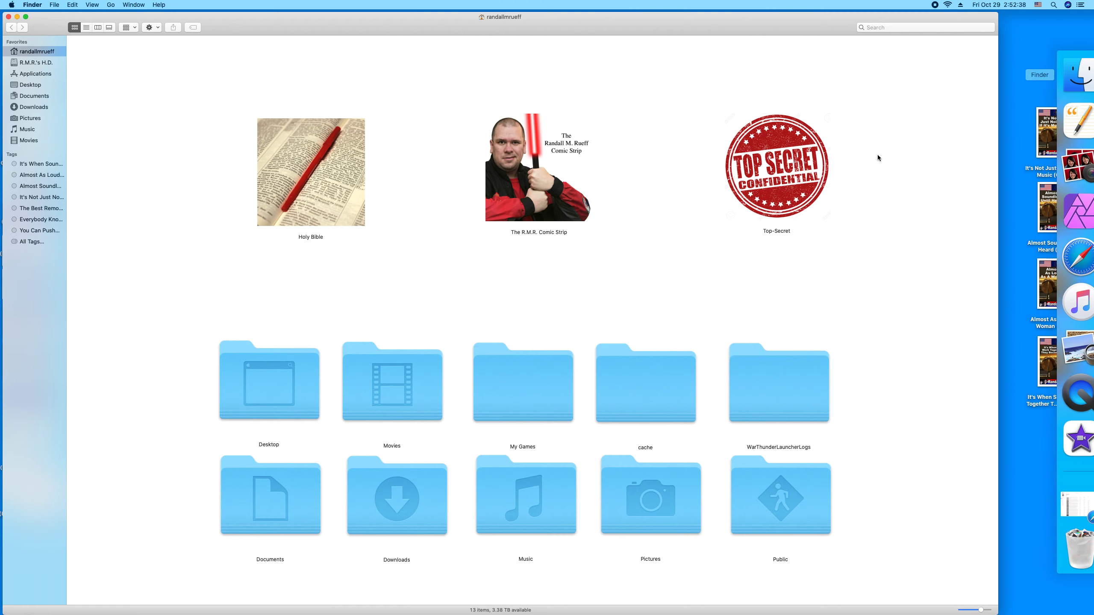
{"action": "left_click", "coordinate": [337, 194]}
{"action": "double_click", "coordinate": [337, 194]}
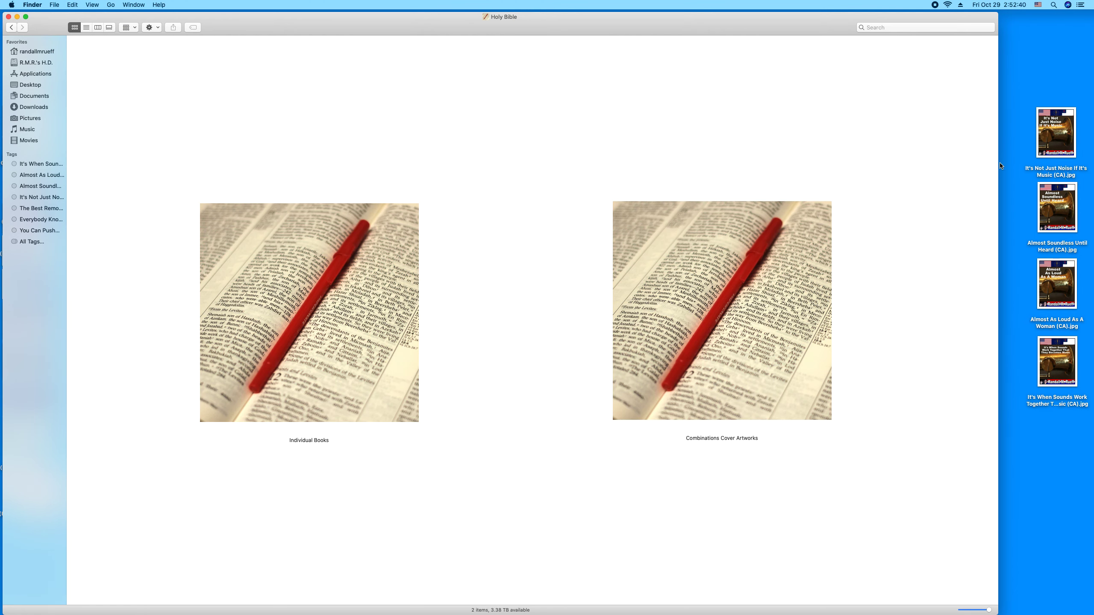
Copy the four saxophone covers from the desktop into the Combinations Cover Artworks folder and open that folder.
{"action": "left_click_drag", "start_coordinate": [1017, 103], "coordinate": [1088, 409]}
{"action": "left_click_drag", "start_coordinate": [1044, 134], "coordinate": [752, 262]}
{"action": "left_click", "coordinate": [751, 262]}
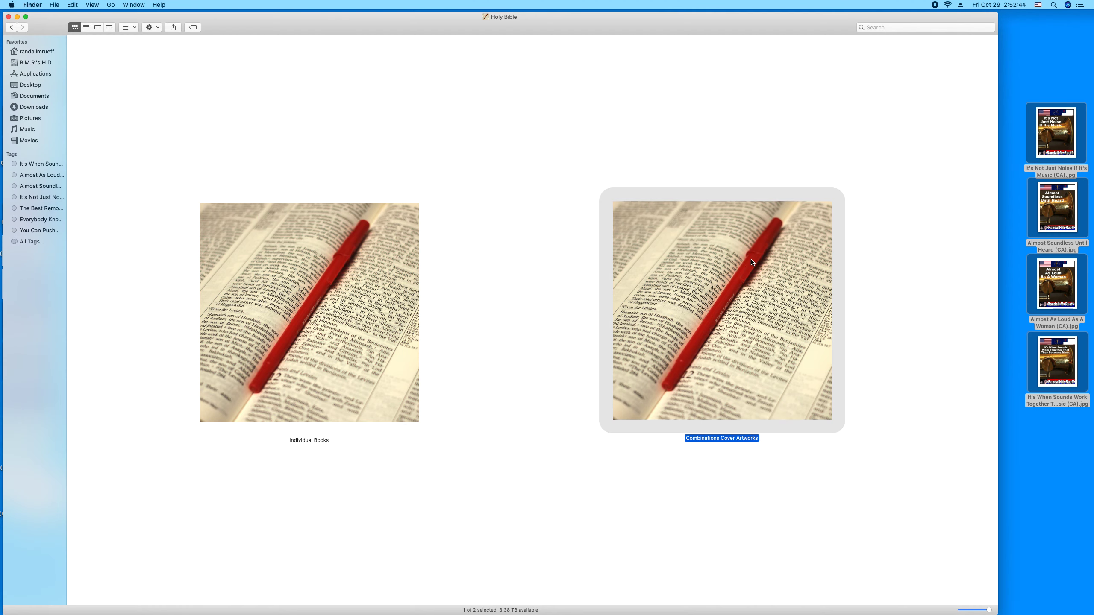
{"action": "double_click", "coordinate": [751, 262]}
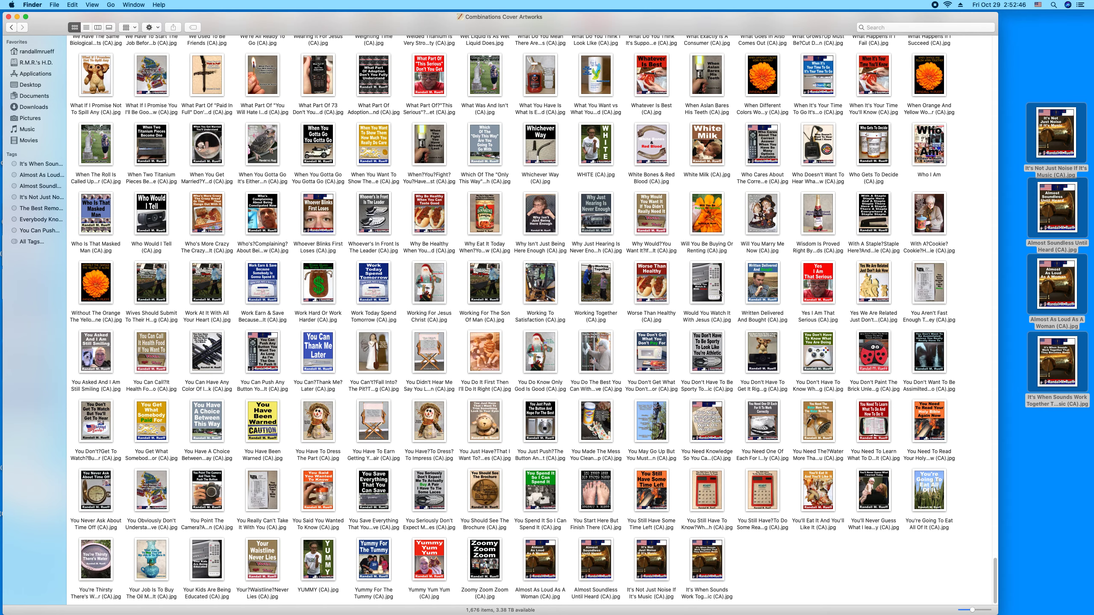
Arrange the Combinations Cover Artworks files alphabetically by name, return to the home folder and close the Finder window.
{"action": "left_click", "coordinate": [92, 4]}
{"action": "mouse_move", "coordinate": [143, 78]}
{"action": "left_click", "coordinate": [190, 78]}
{"action": "scroll", "coordinate": [418, 162], "scroll_direction": "down", "scroll_amount": 5}
{"action": "scroll", "coordinate": [418, 163], "scroll_direction": "down", "scroll_amount": 20}
{"action": "scroll", "coordinate": [419, 163], "scroll_direction": "down", "scroll_amount": 1}
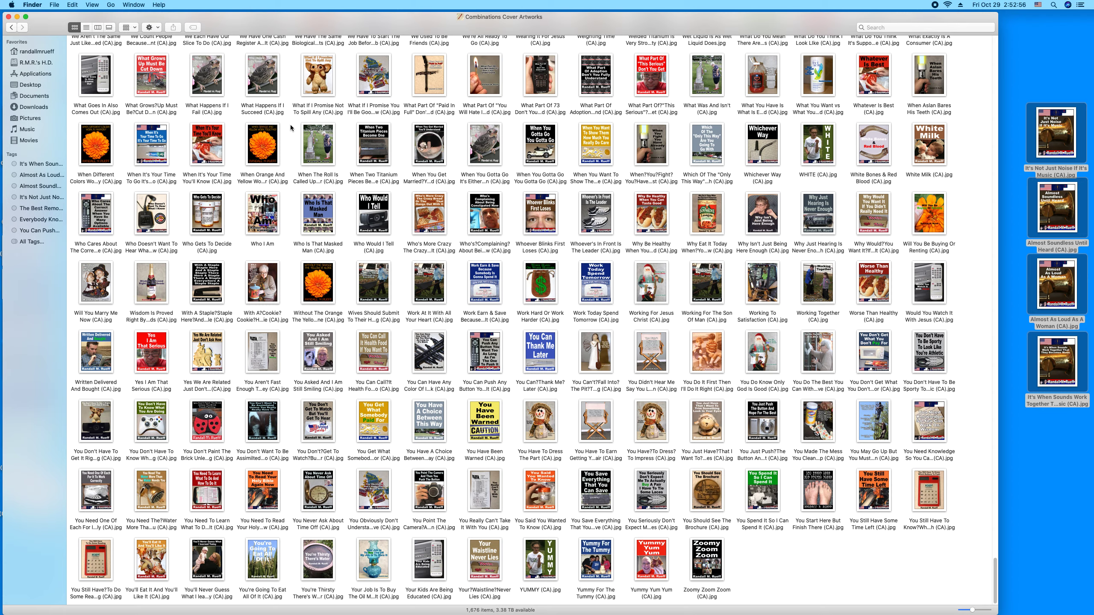
{"action": "left_click", "coordinate": [10, 27]}
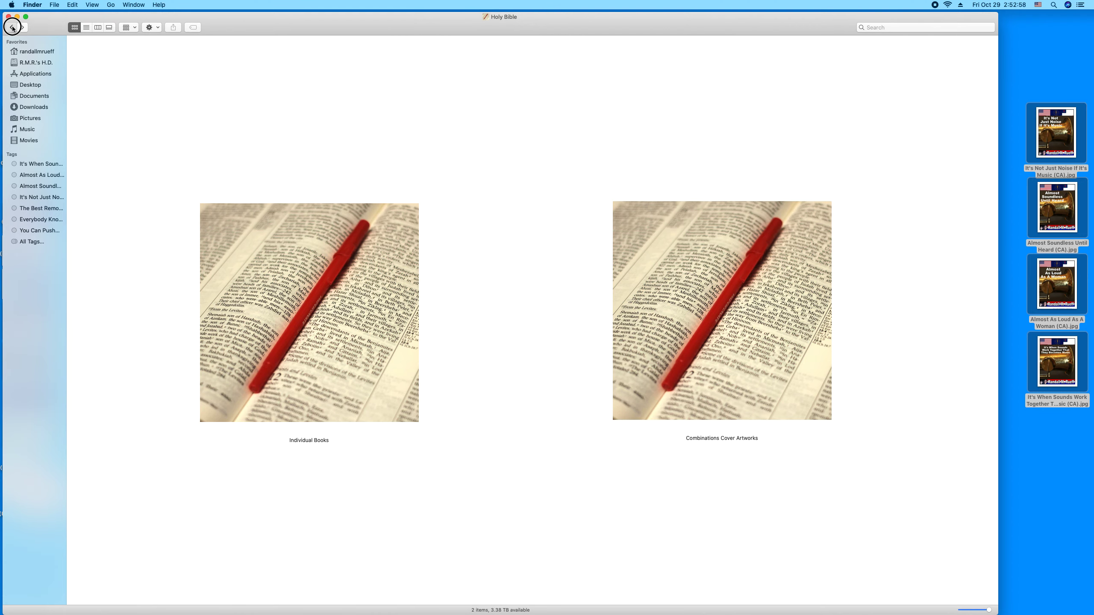
{"action": "left_click", "coordinate": [10, 26]}
{"action": "left_click", "coordinate": [9, 17]}
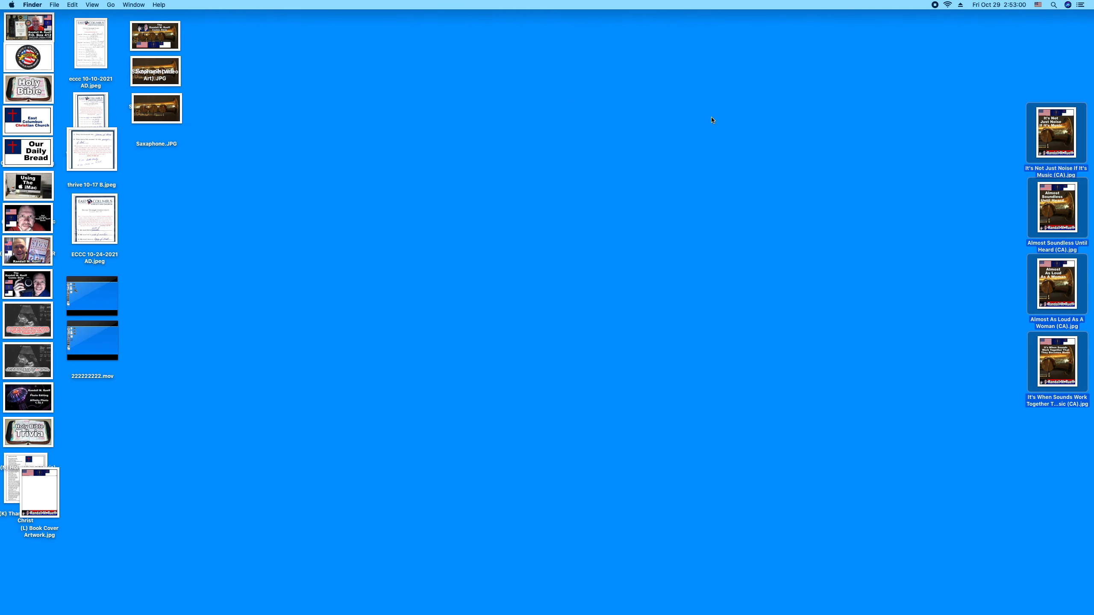
Move the lower three cover icons on the desktop up so that all four form a tight column.
{"action": "left_click", "coordinate": [1017, 189]}
{"action": "left_click_drag", "start_coordinate": [1050, 201], "coordinate": [1050, 186]}
{"action": "left_click_drag", "start_coordinate": [1055, 285], "coordinate": [1057, 252]}
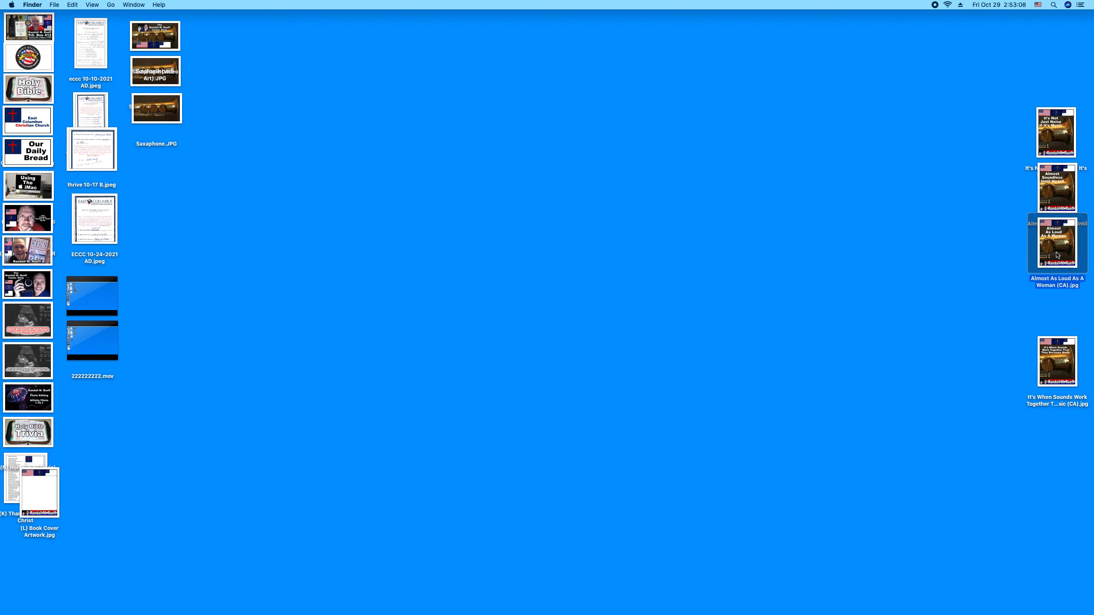
{"action": "left_click_drag", "start_coordinate": [1055, 344], "coordinate": [1050, 279]}
Select all four cover files and move them together to the space directly below Saxaphone.JPG on the desktop.
{"action": "left_click_drag", "start_coordinate": [1004, 125], "coordinate": [1029, 330]}
{"action": "left_click_drag", "start_coordinate": [1064, 301], "coordinate": [307, 392]}
{"action": "left_click_drag", "start_coordinate": [170, 361], "coordinate": [169, 352]}
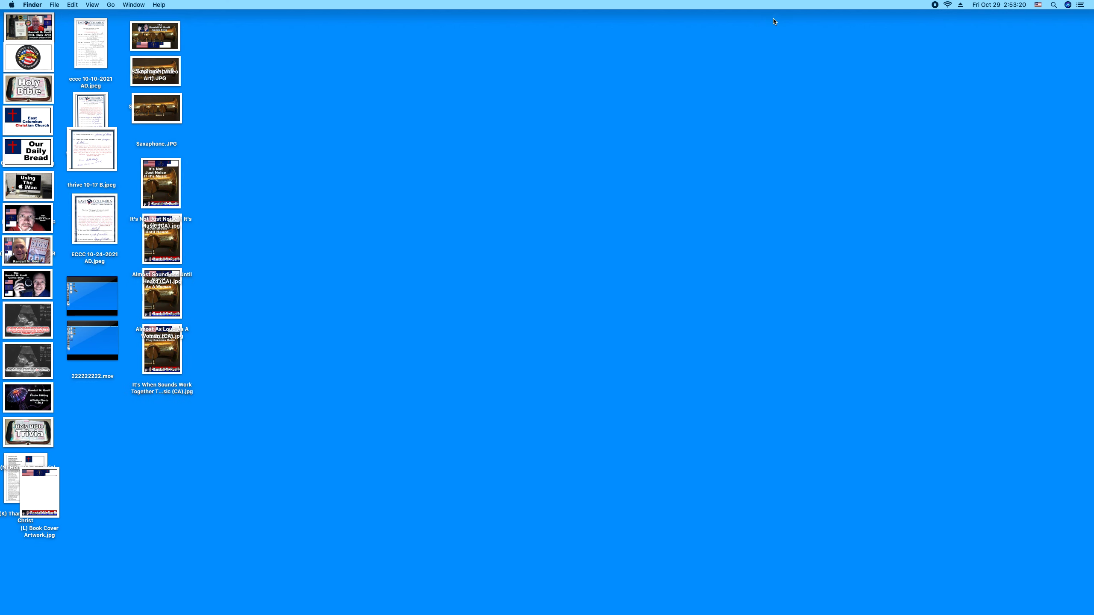